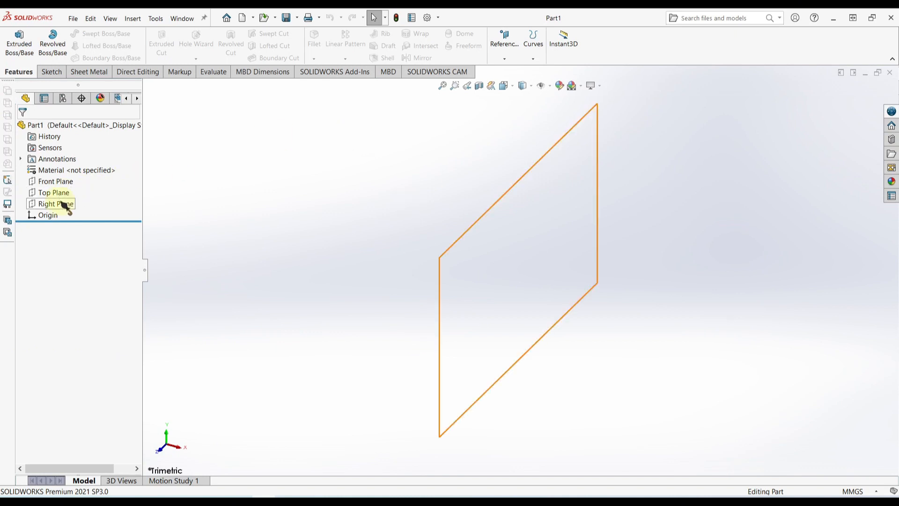
Step: Start a sketch on the Right Plane and draw a circle of about 75 mm radius centred on the origin
click(66, 205)
click(74, 189)
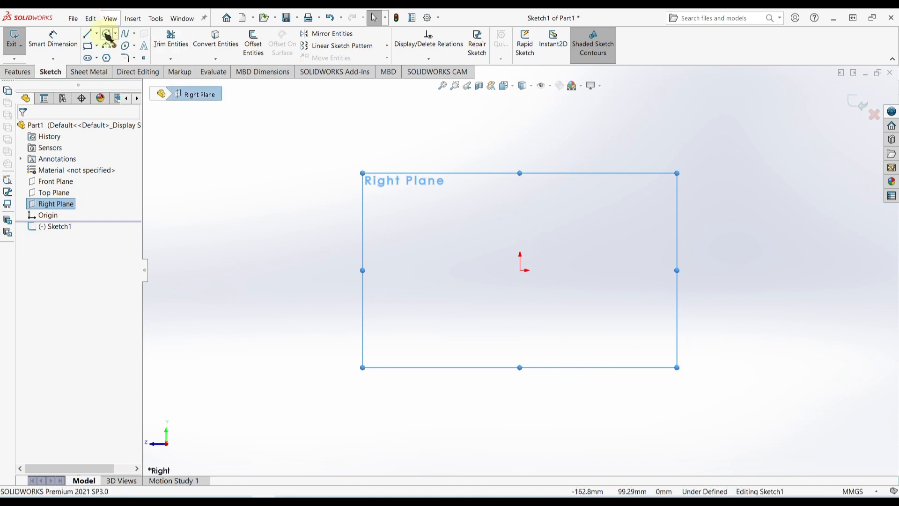
click(107, 34)
click(519, 270)
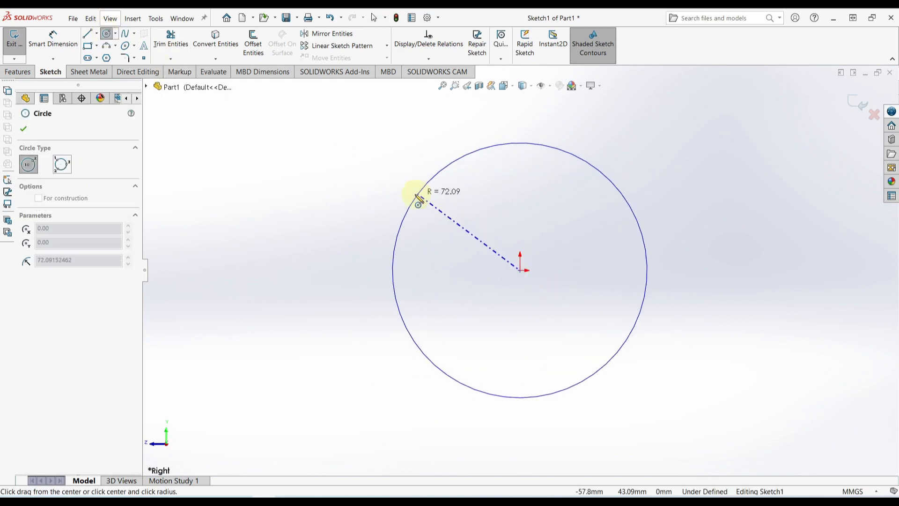
click(415, 198)
Step: Dimension the circle's diameter as 70 mm
right_drag(318, 223, 317, 183)
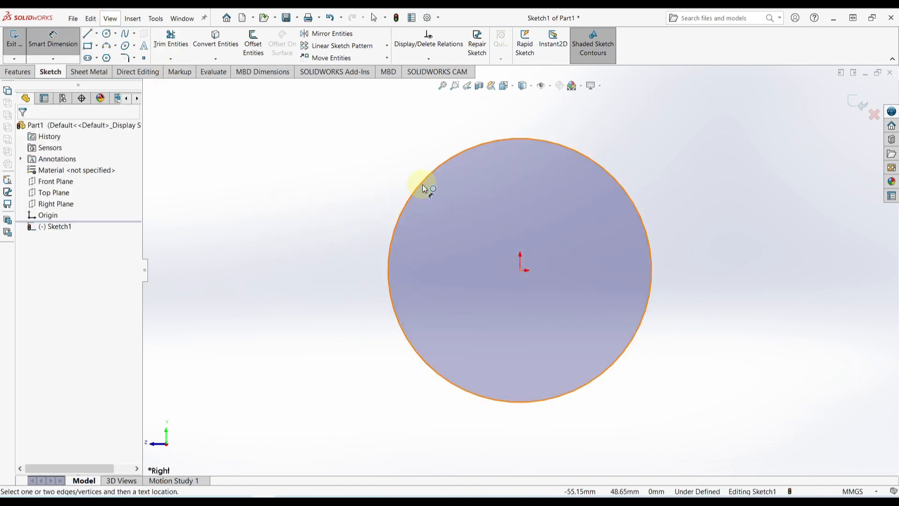
click(422, 185)
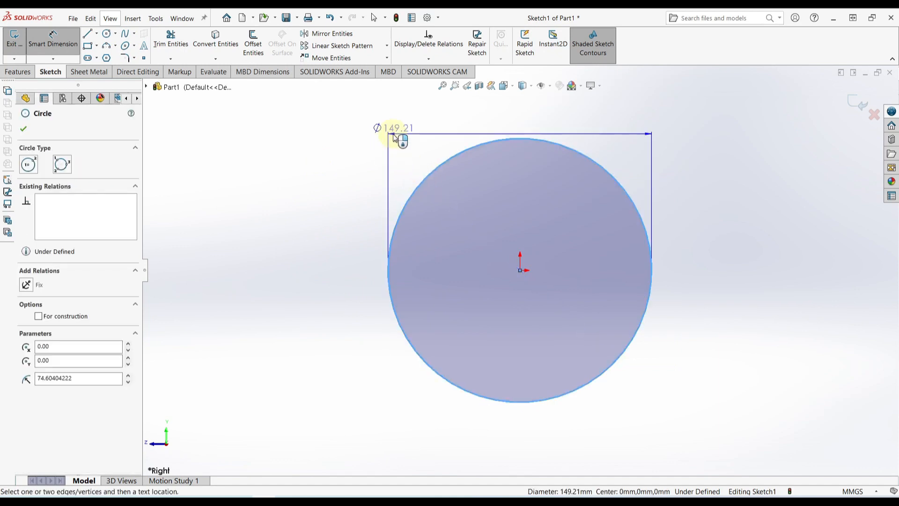
click(361, 124)
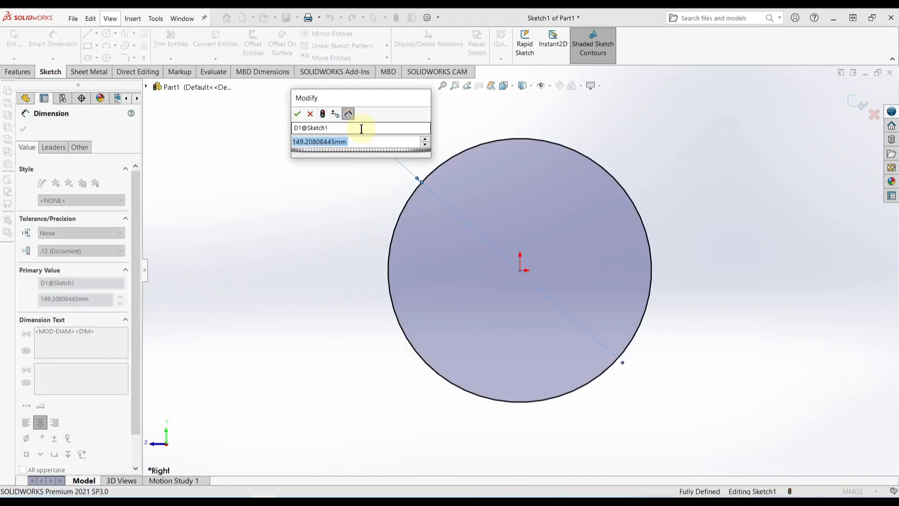
text(70)
key(Return)
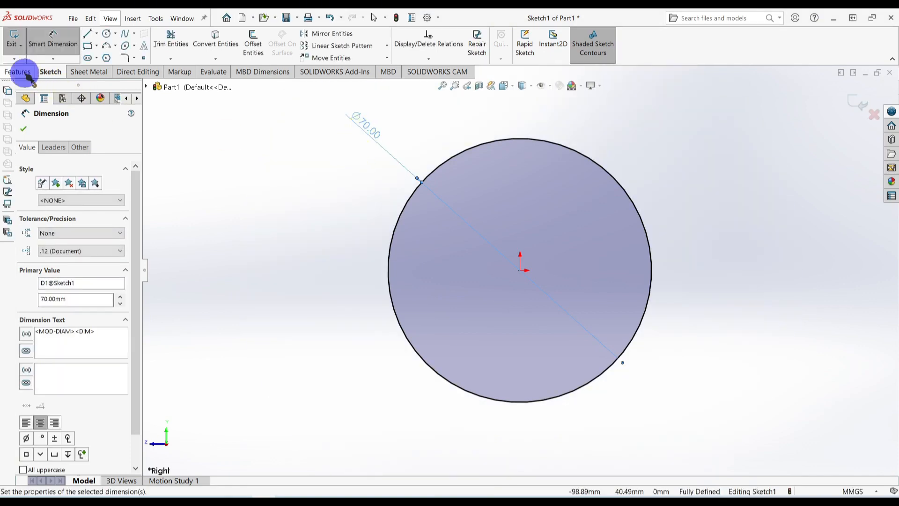
Step: Extrude the circle as a blind boss 108 mm deep
click(18, 71)
click(28, 42)
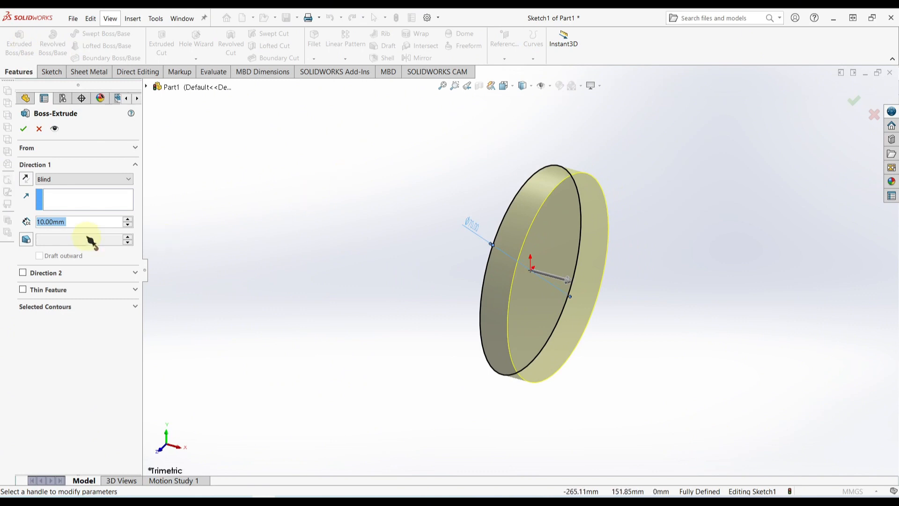
text(108)
key(Return)
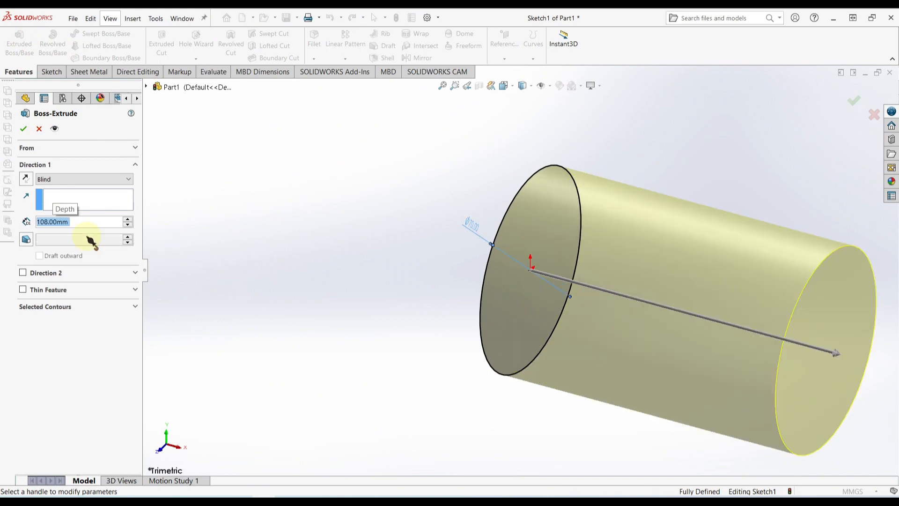
click(24, 132)
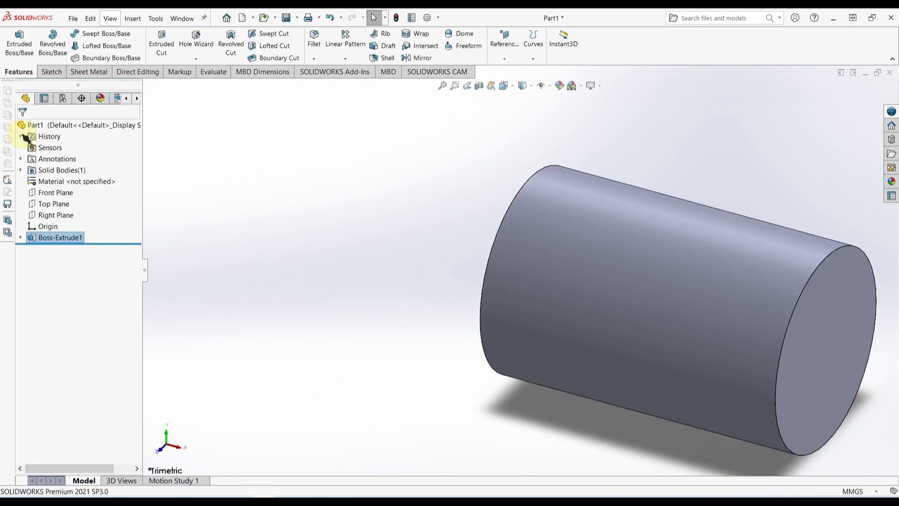
key(f)
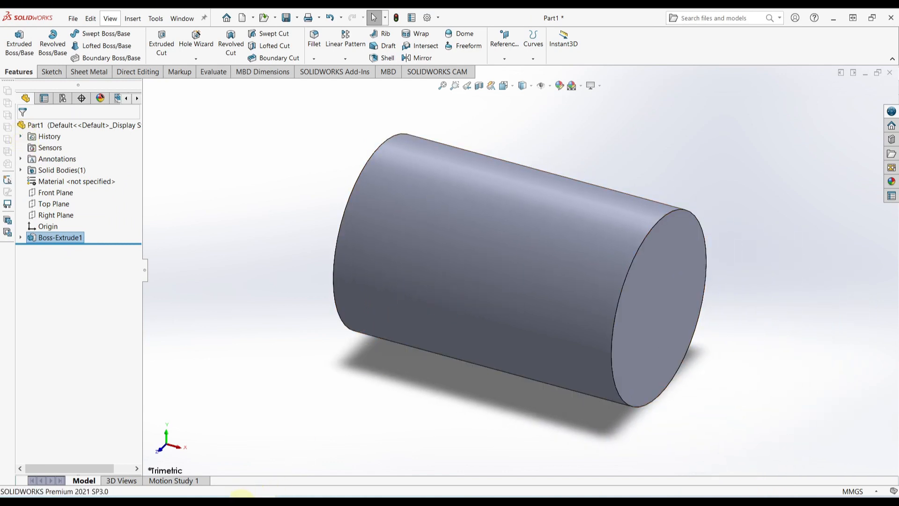
Step: Switch to the SCCB-2DCAD-184-65.pdf drawing, examine the profile dimensions in Section A-A, and return to the SOLIDWORKS part
click(242, 501)
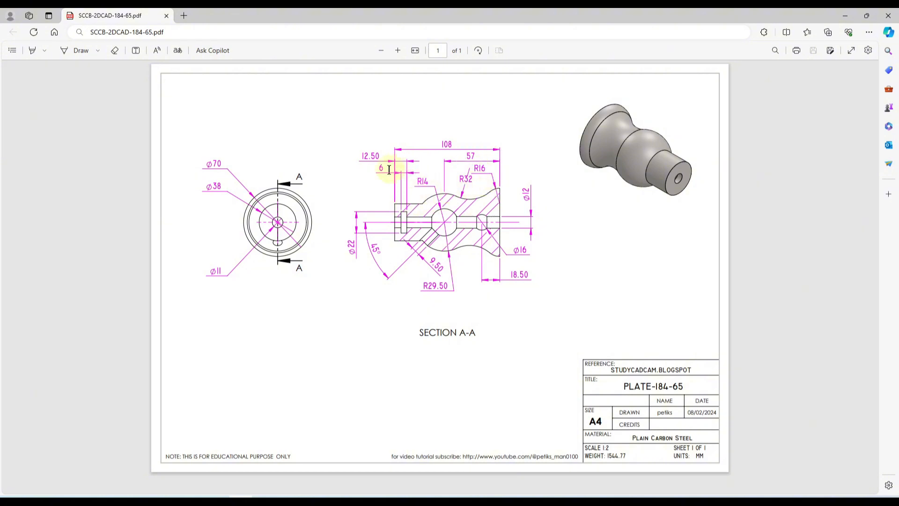
key(ctrl)
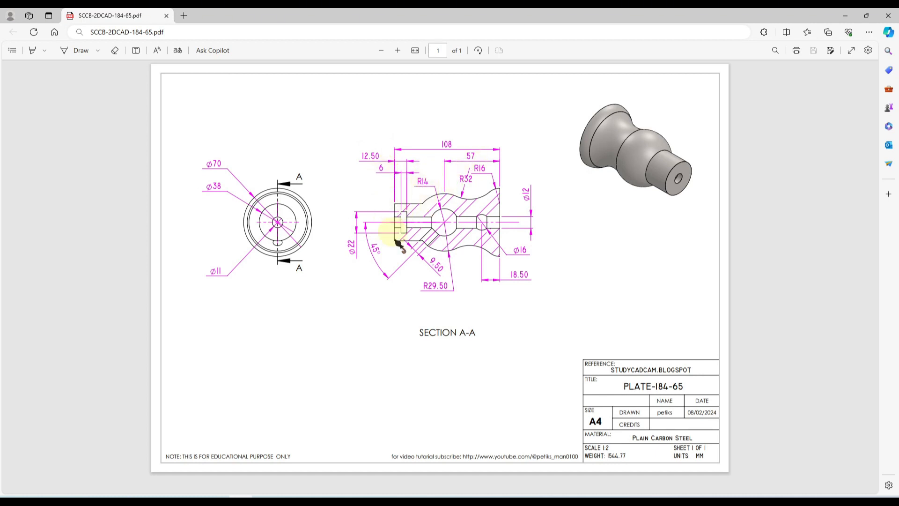
key(ctrl)
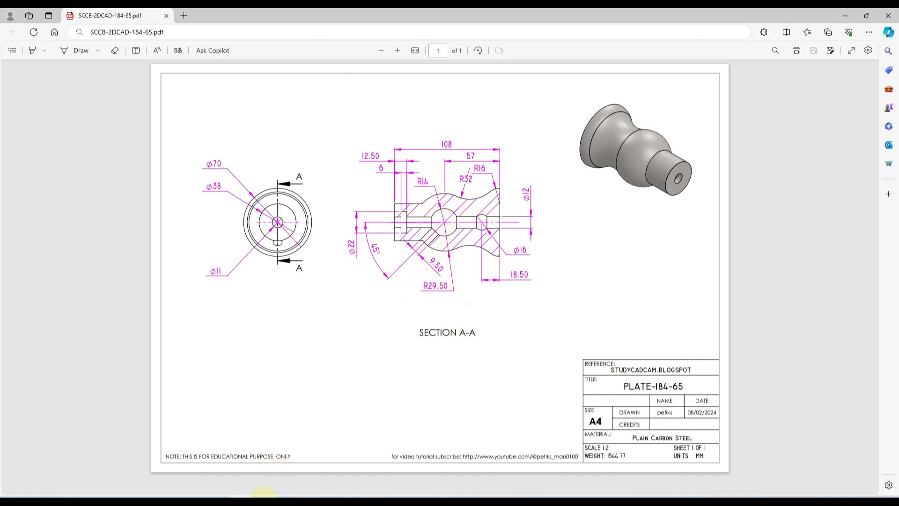
click(264, 496)
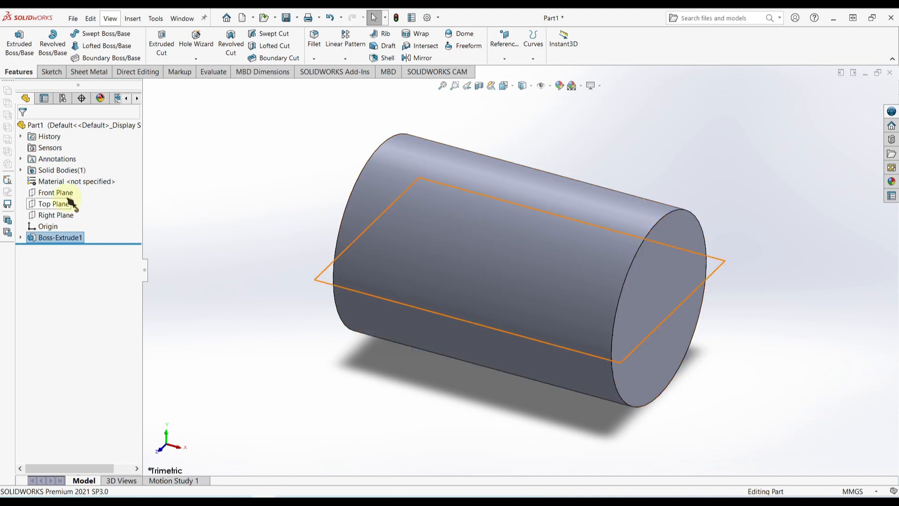
Step: Start a sketch on the Front Plane and draw a convex three-point arc of about 22 mm radius from the cylinder's upper-left corner
click(66, 193)
click(71, 181)
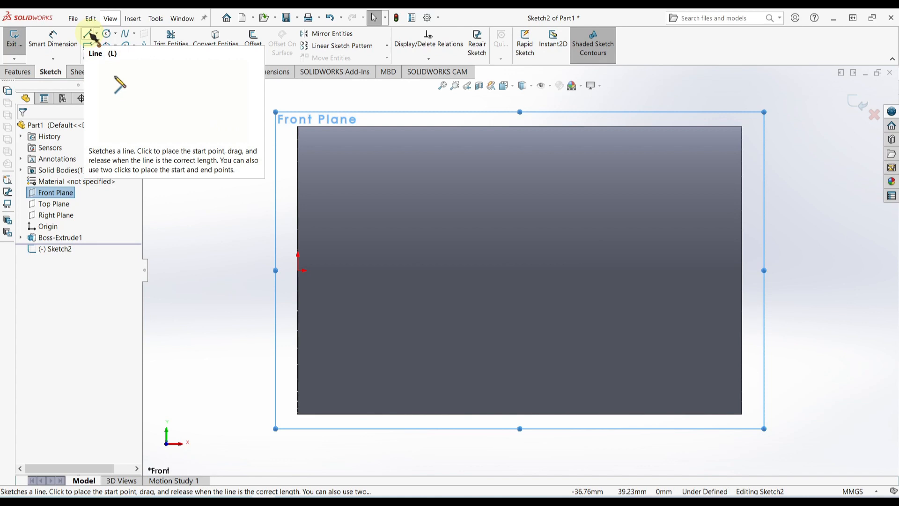
click(107, 46)
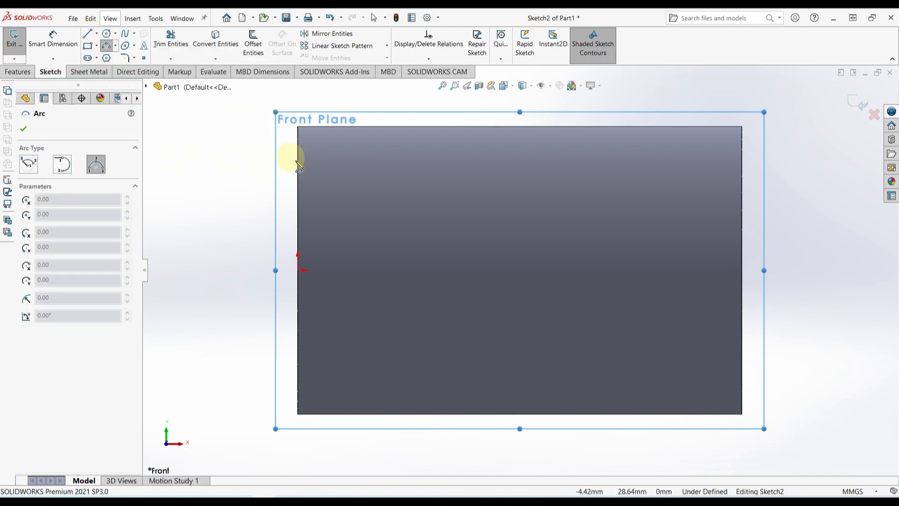
click(298, 127)
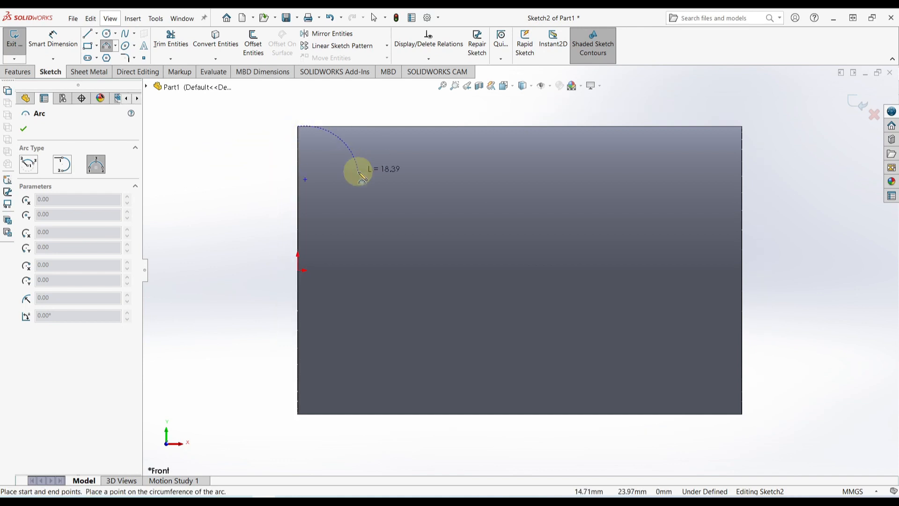
click(358, 158)
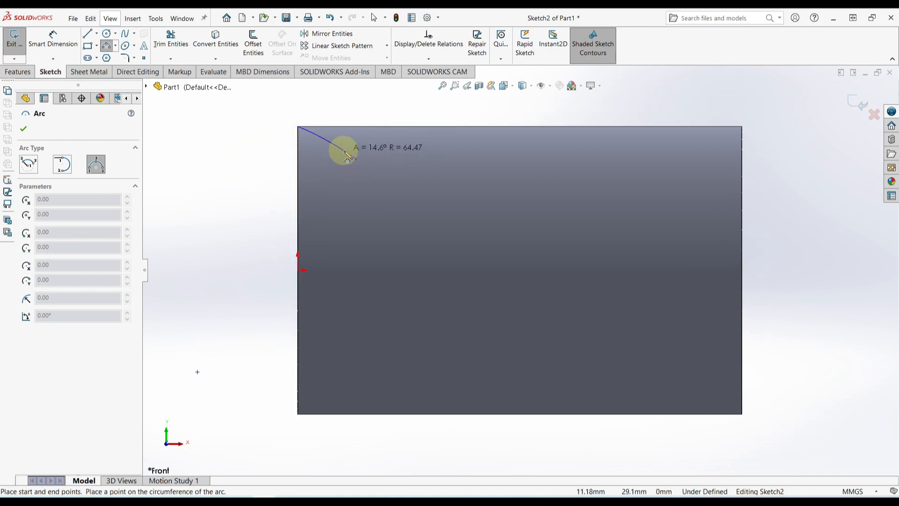
click(341, 144)
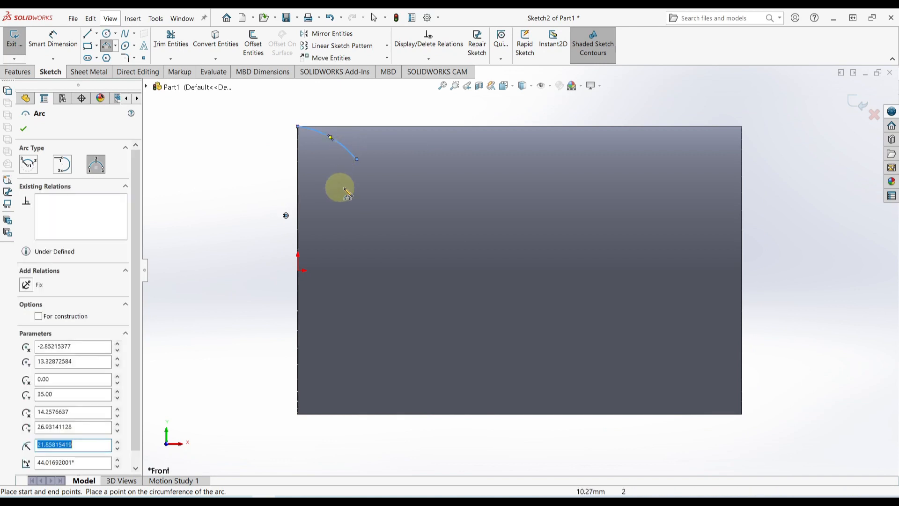
Step: Continue the profile from the first arc's end with a concave arc of about 27 mm radius and a shallow convex arc
click(356, 159)
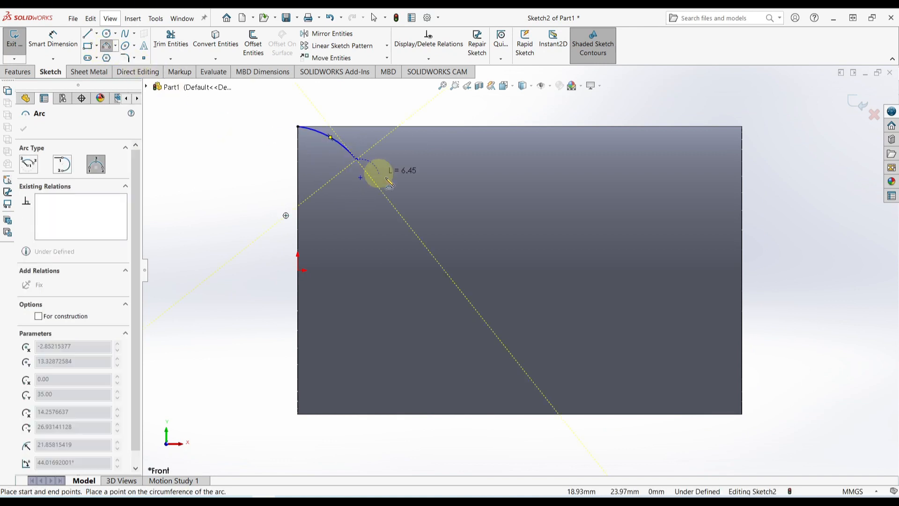
click(464, 163)
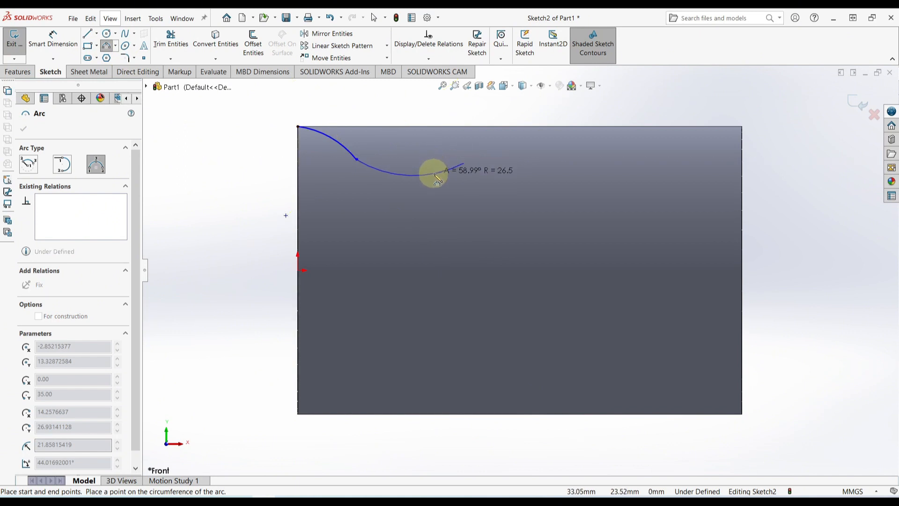
click(434, 175)
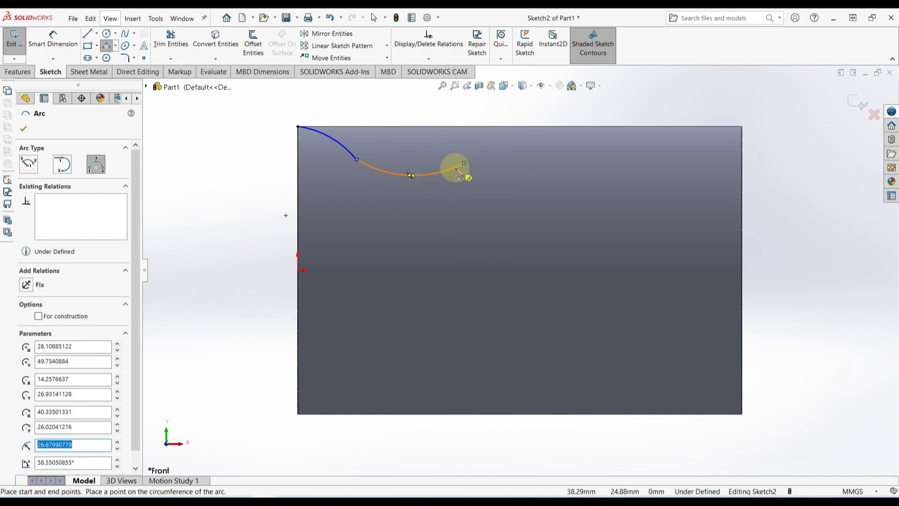
click(463, 162)
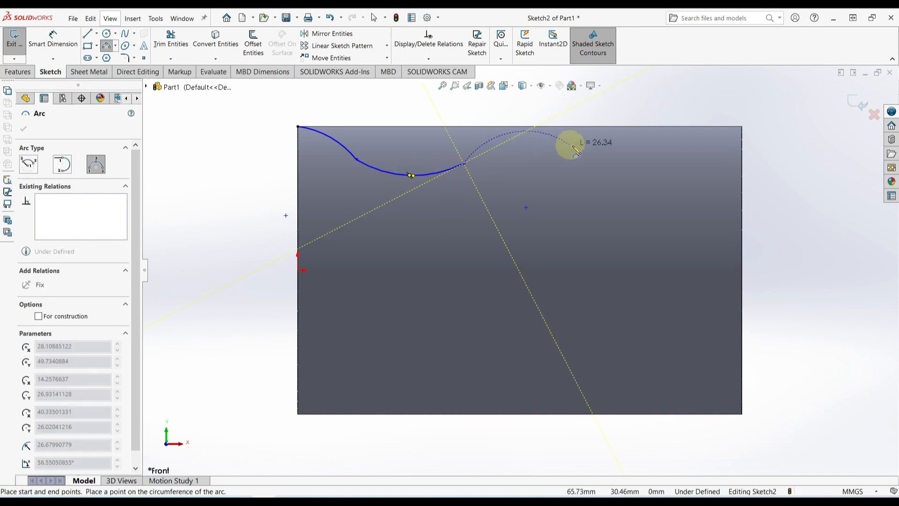
click(599, 168)
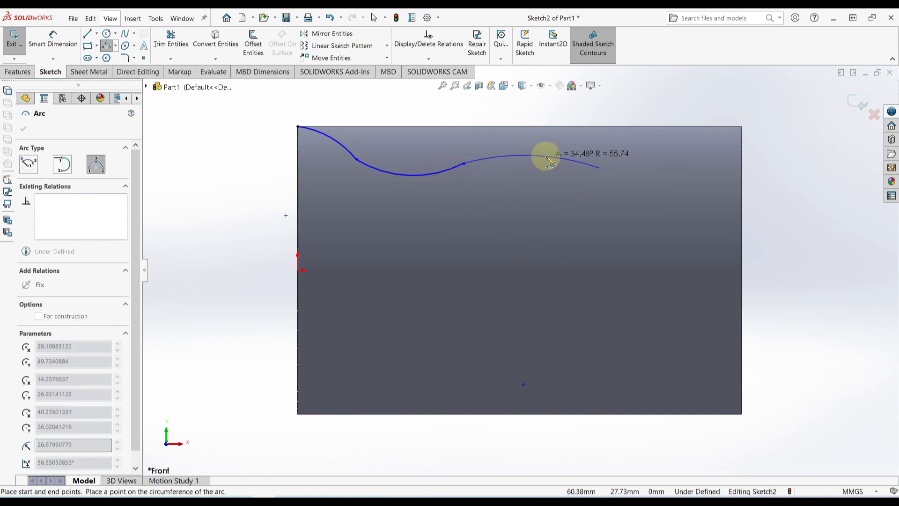
click(543, 151)
key(Escape)
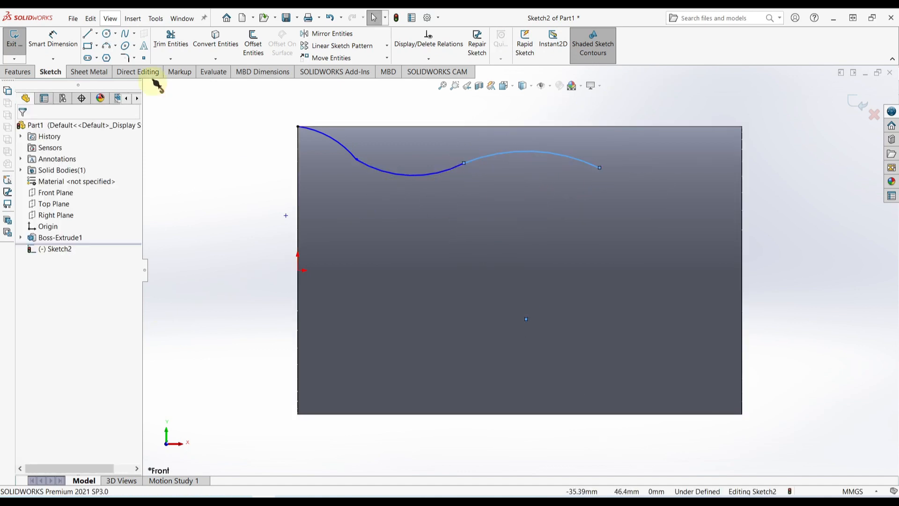
Step: Draw a horizontal centerline from the origin to beyond the cylinder's far end
click(96, 33)
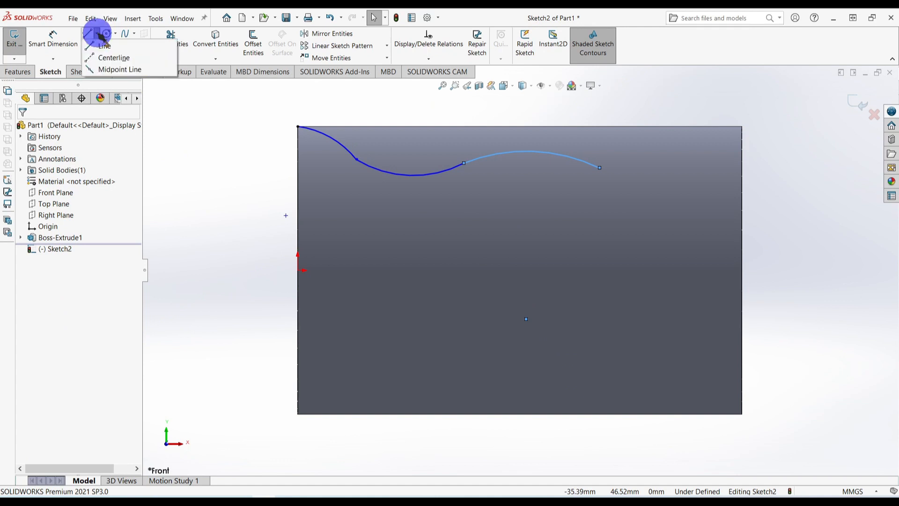
click(115, 57)
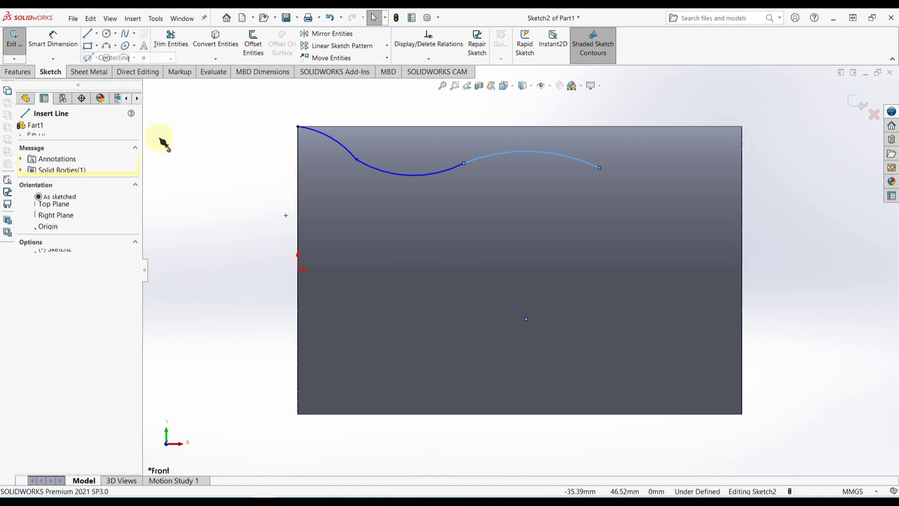
click(297, 270)
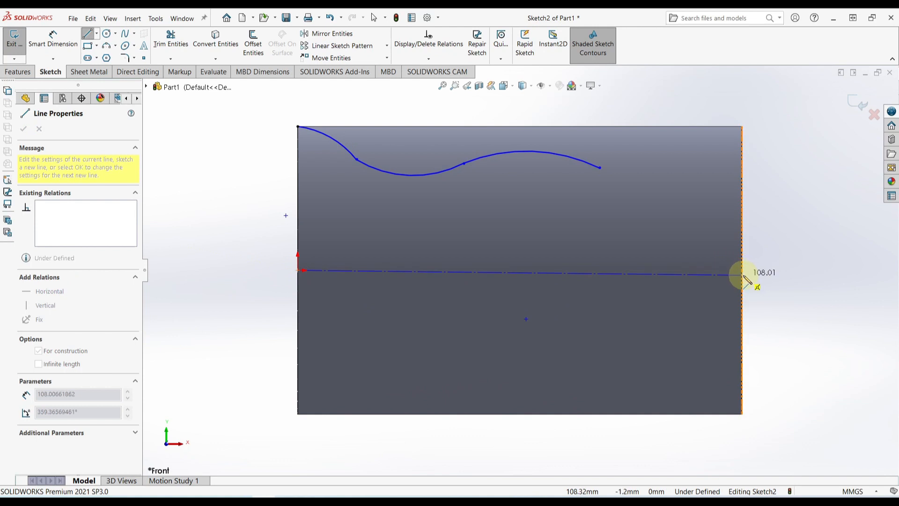
click(793, 271)
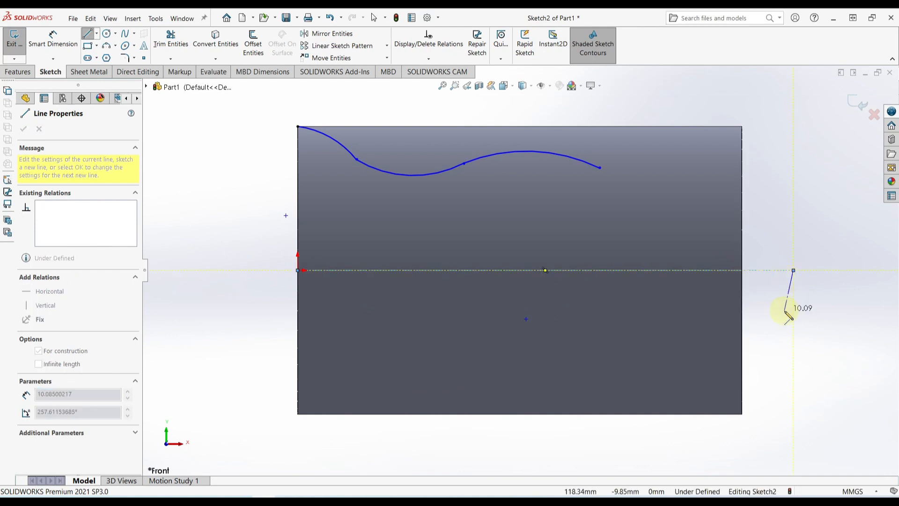
key(Escape)
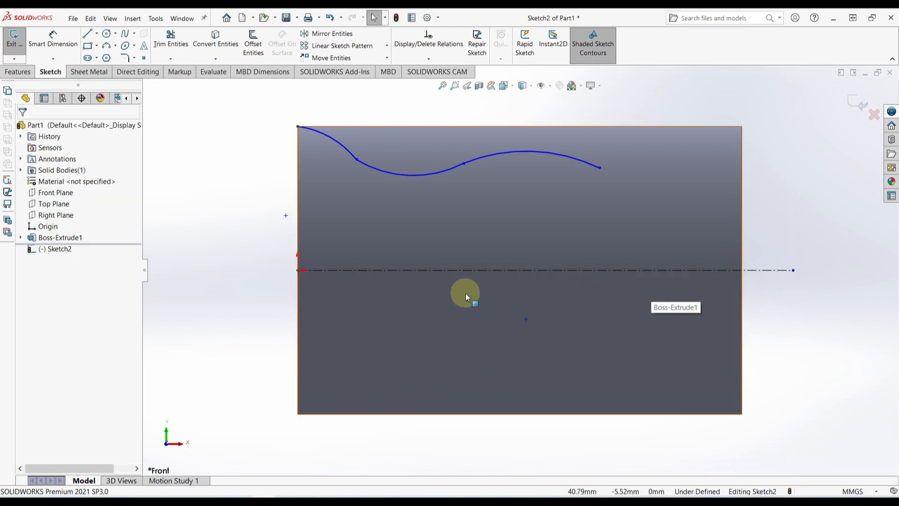
Step: Make the third arc's centre point coincident with the horizontal centerline
click(526, 319)
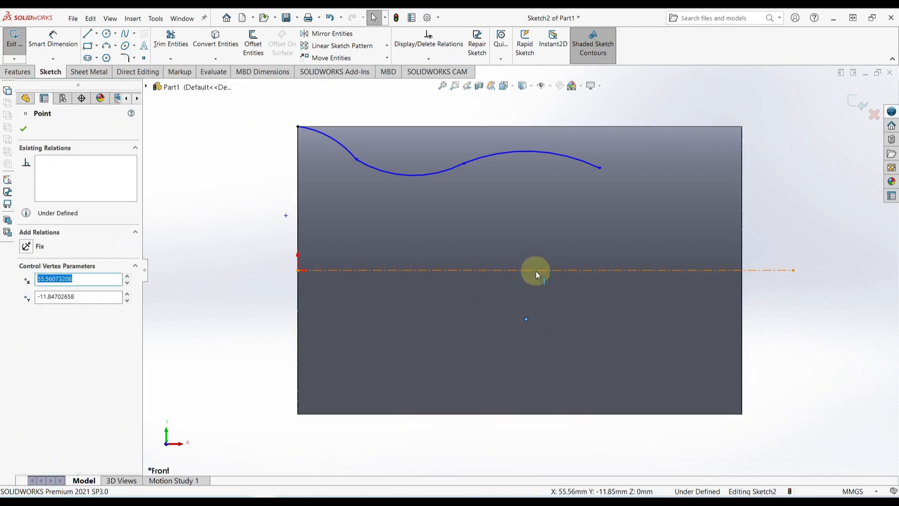
ctrl+click(536, 271)
click(31, 241)
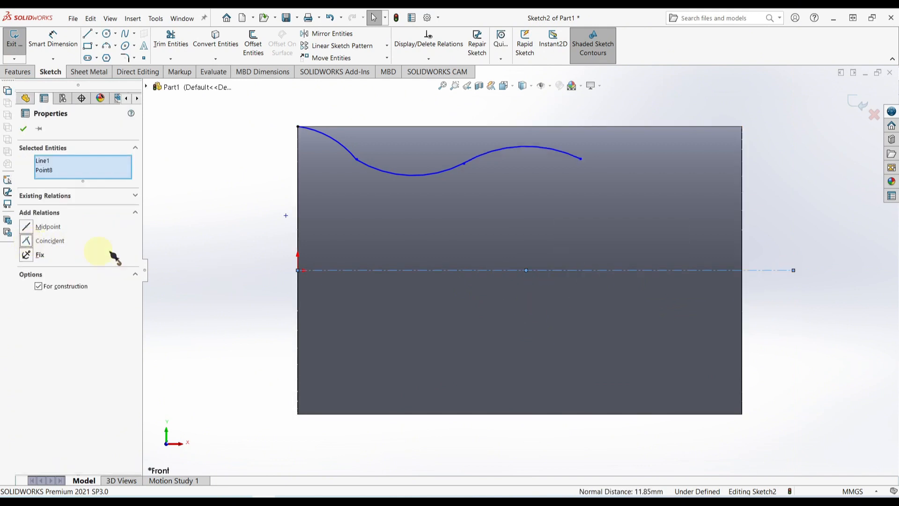
click(172, 245)
Step: Make the first arc's centre point coincident with the cylinder's left end edge
click(285, 216)
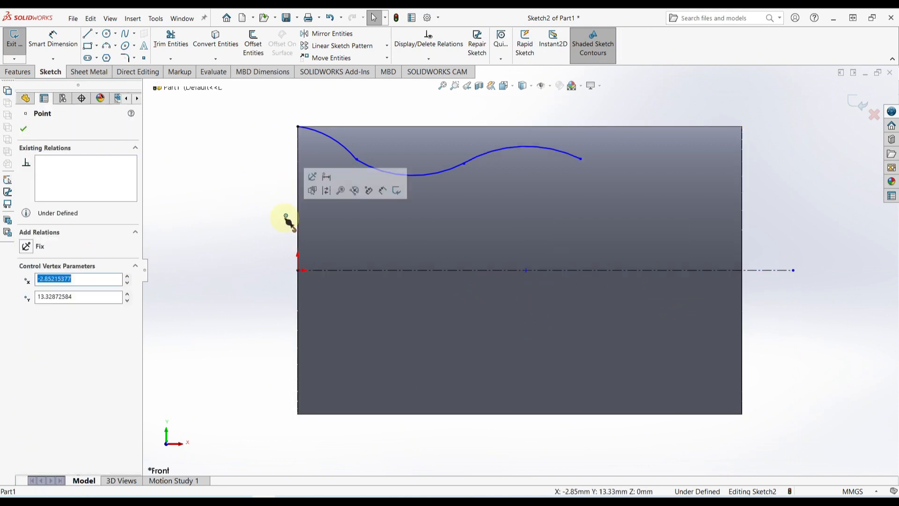
ctrl+click(299, 189)
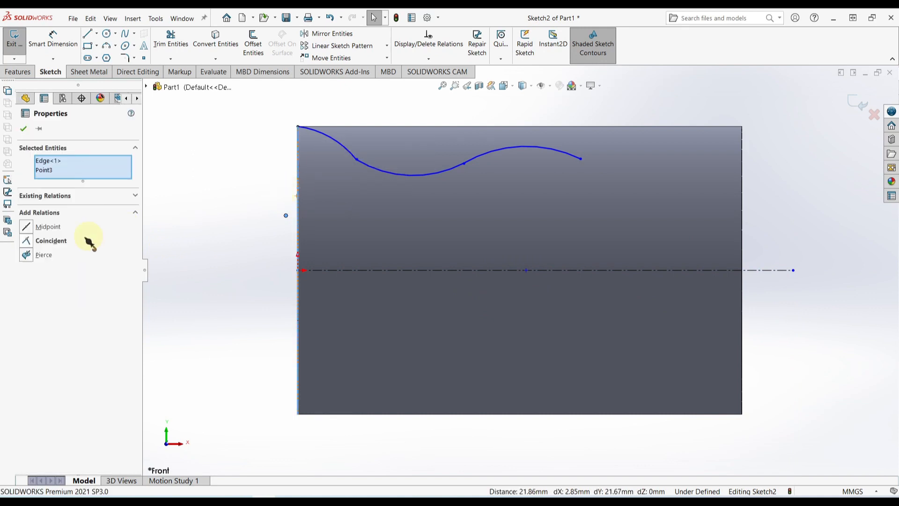
click(33, 242)
click(201, 225)
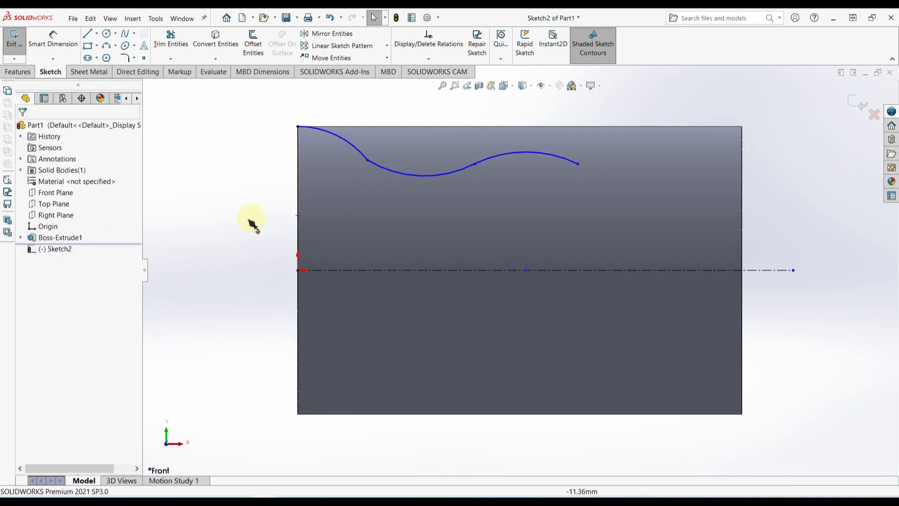
Step: Make the first and second profile arcs tangent, and the second and third arcs tangent
click(353, 148)
ctrl+click(379, 165)
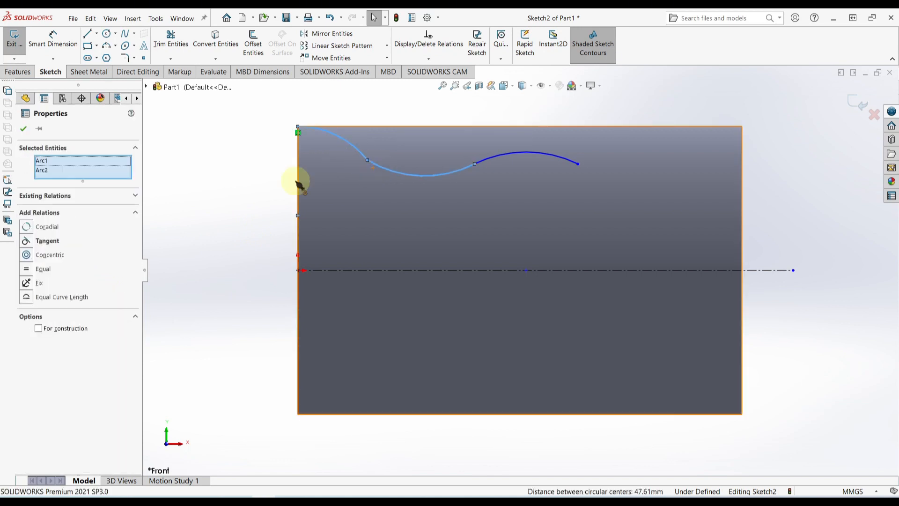
click(27, 241)
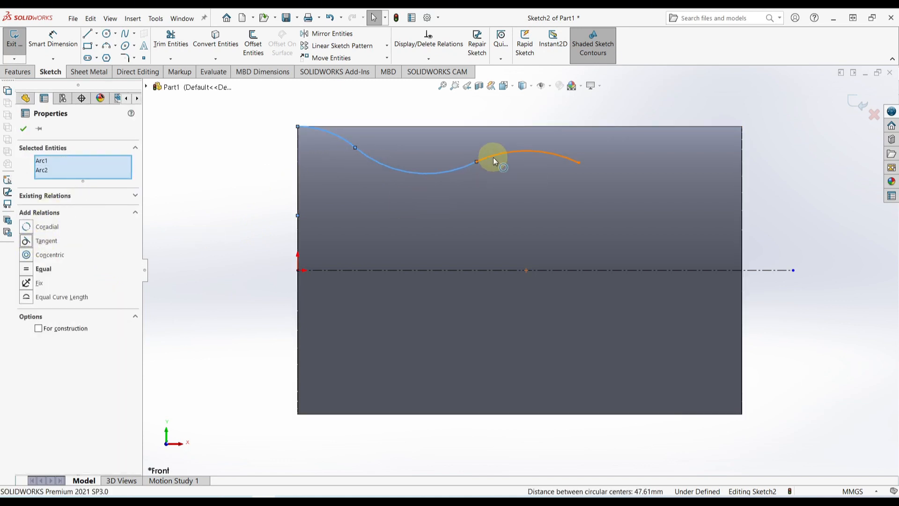
click(493, 159)
ctrl+click(451, 172)
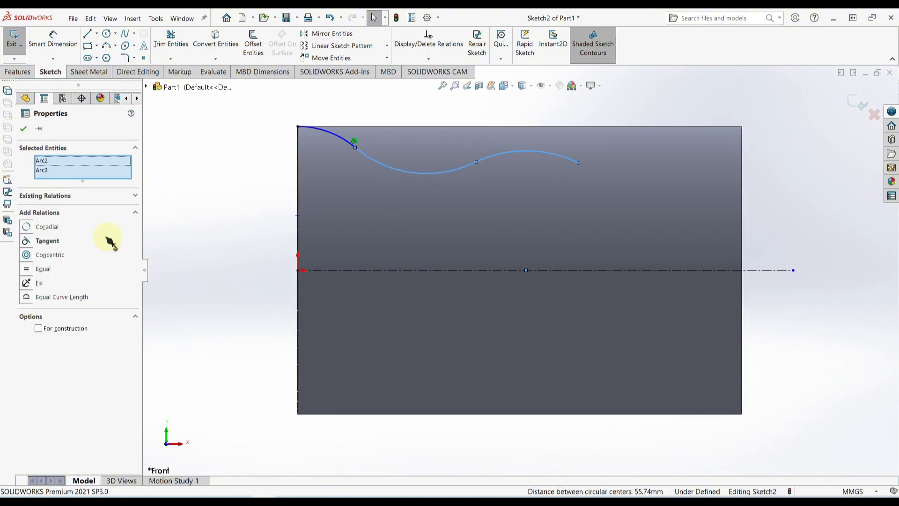
click(27, 241)
click(216, 244)
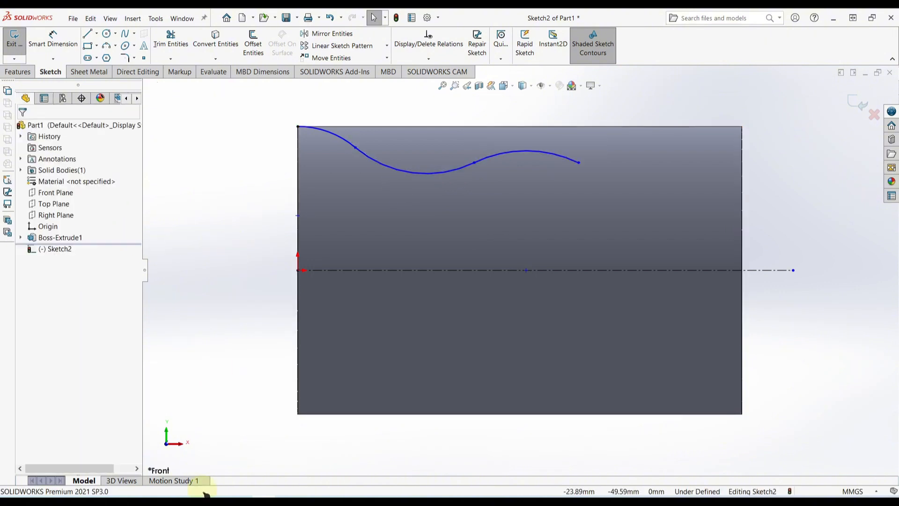
Step: Check the arc radii in the PDF drawing, return to the SOLIDWORKS sketch, and dimension the third arc's radius as 29.5 mm
click(244, 496)
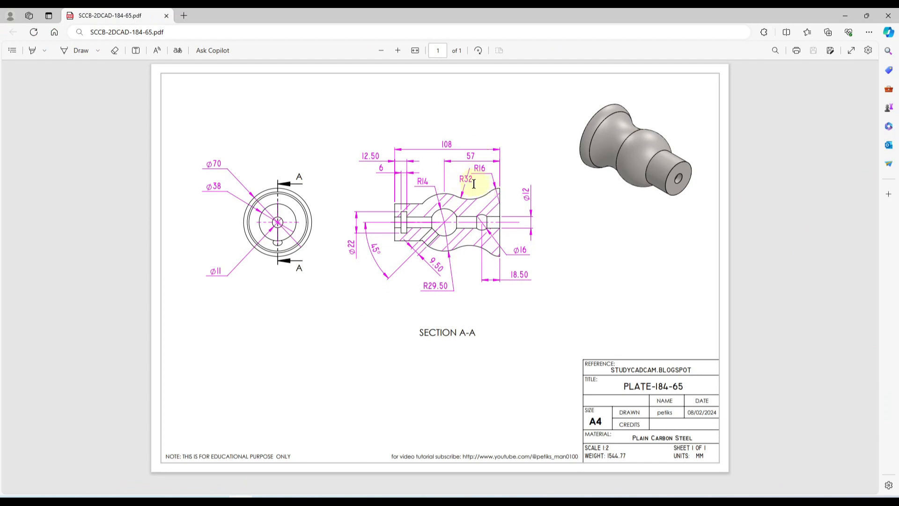
click(463, 168)
click(450, 293)
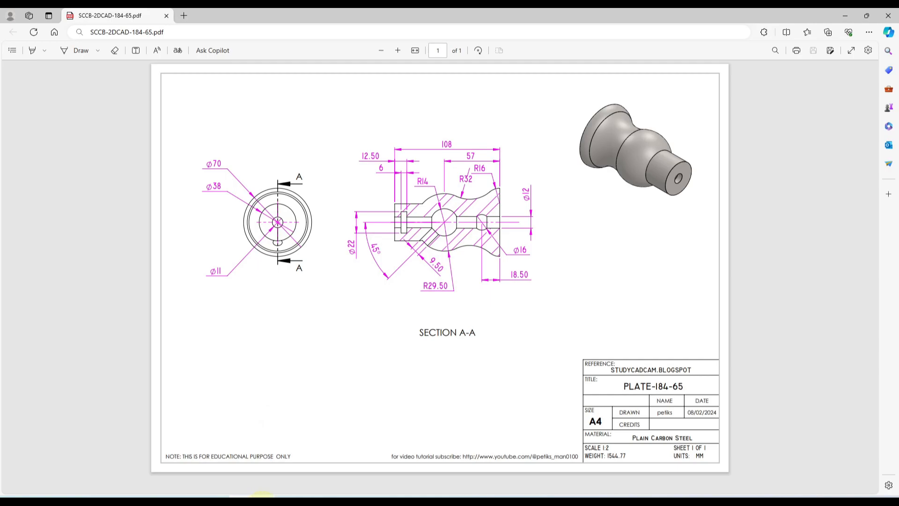
click(262, 495)
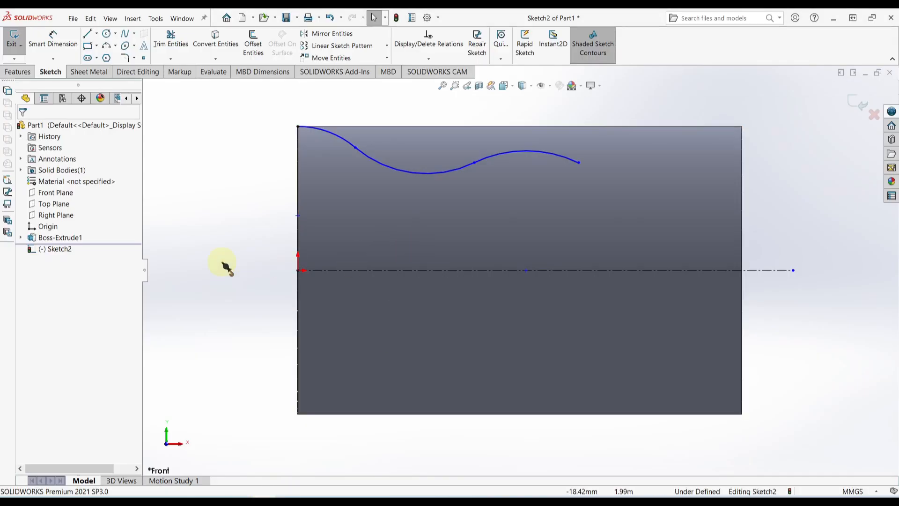
right_drag(226, 267, 224, 220)
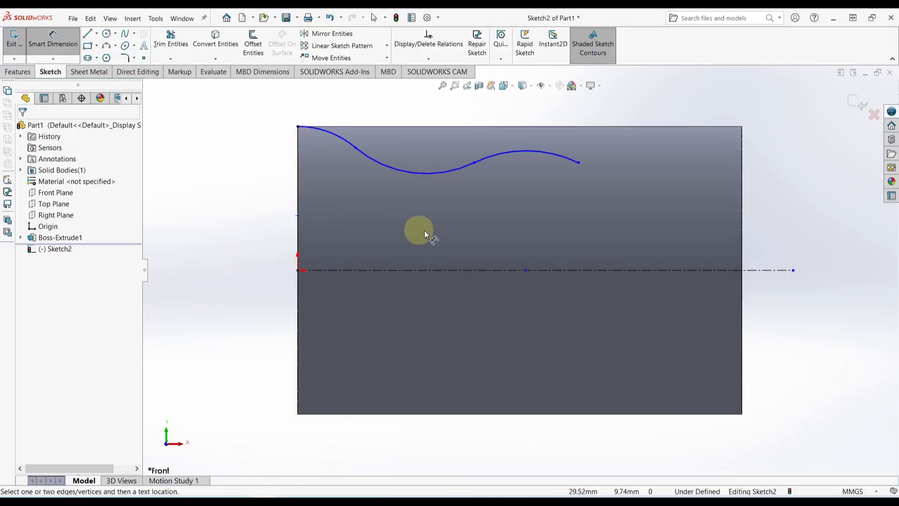
click(542, 152)
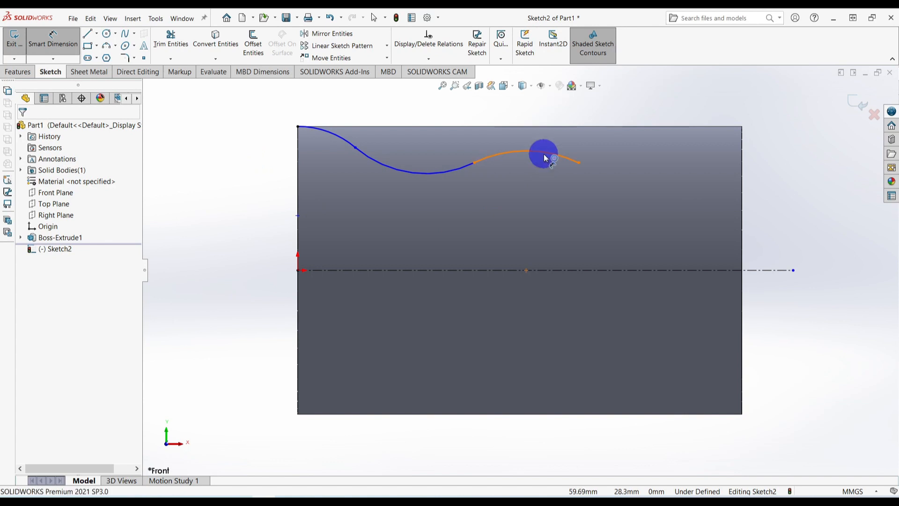
click(561, 112)
text(29.)
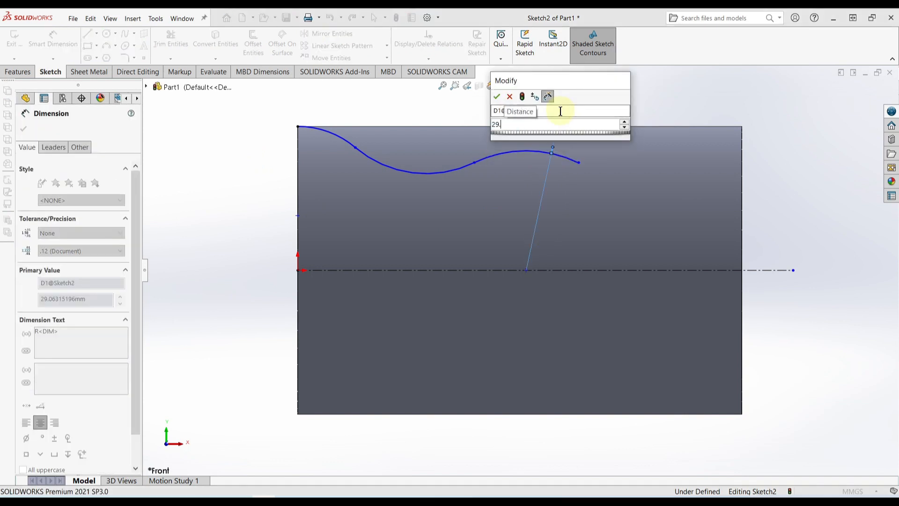
text(5)
key(Return)
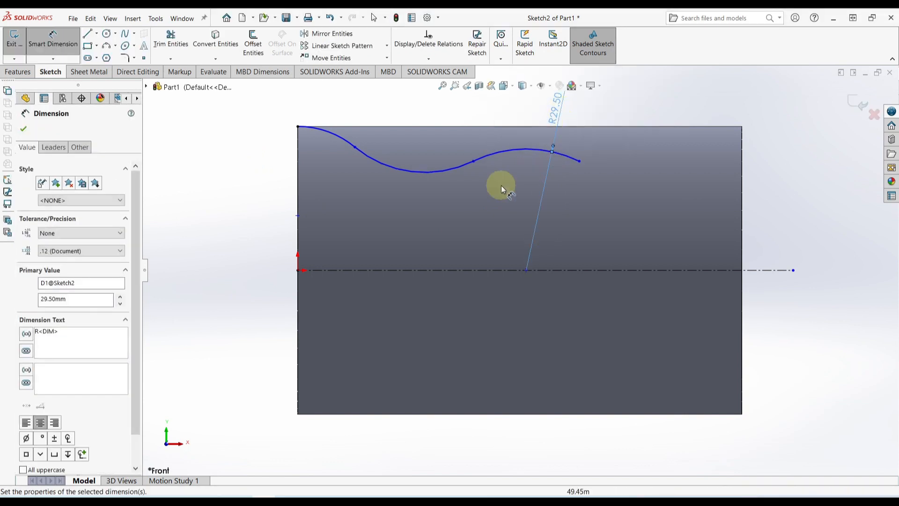
Step: Dimension the middle concave arc's radius as 32 mm and the first arc's radius as 16 mm
click(429, 173)
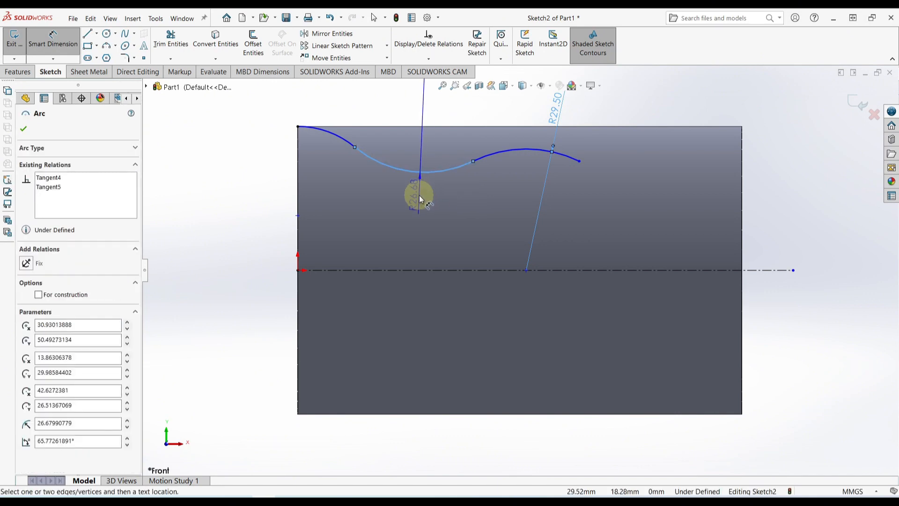
click(421, 212)
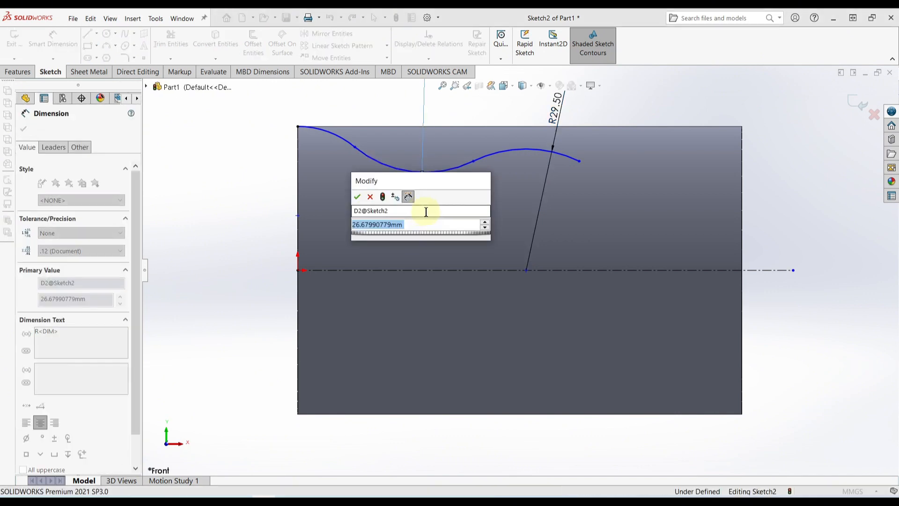
text(32)
key(Return)
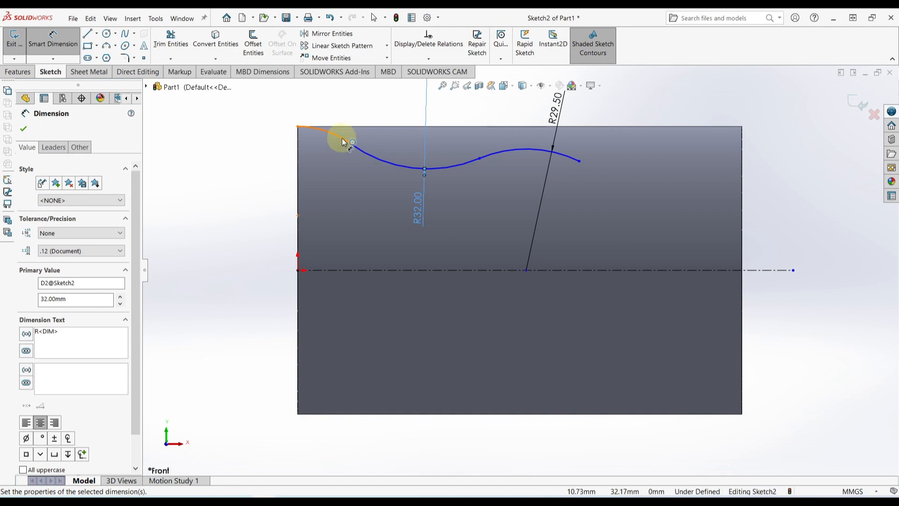
click(343, 141)
click(345, 94)
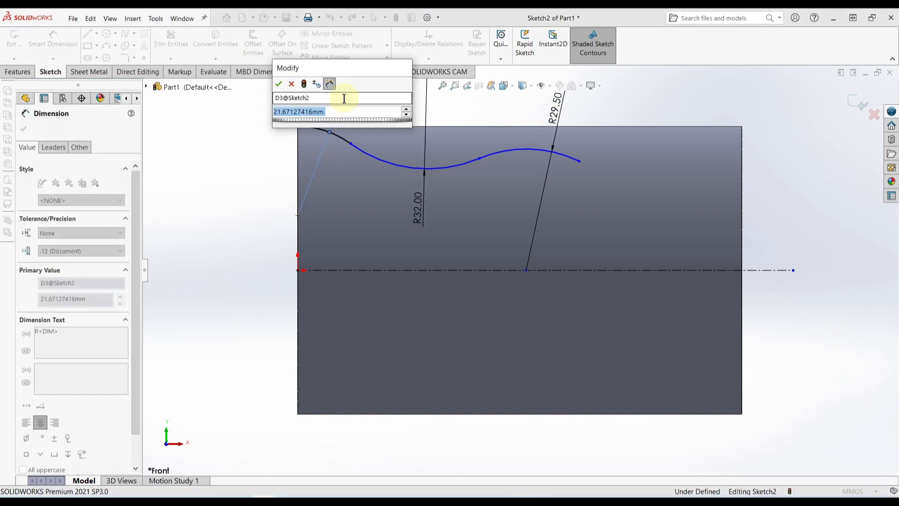
text(16)
key(Return)
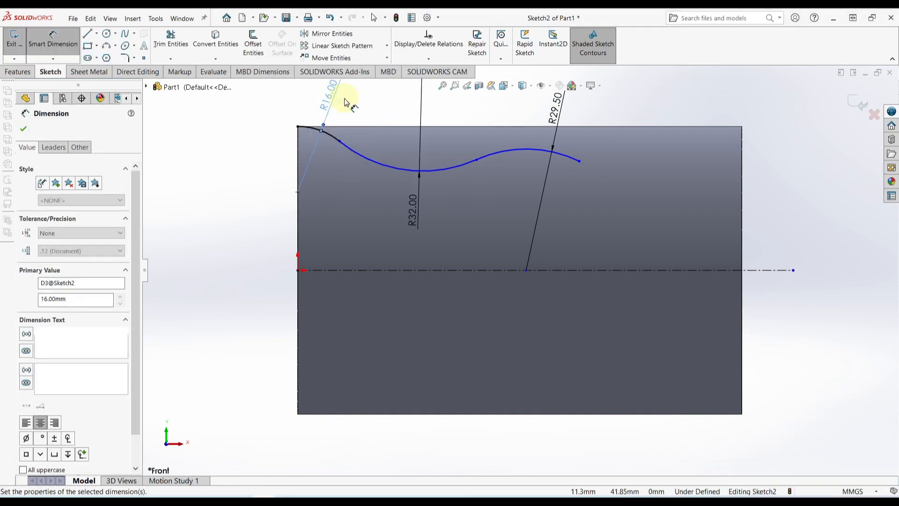
key(Escape)
Step: Draw a horizontal line about 39.6 mm long from the third arc's free end to the cylinder's far end edge
scroll(441, 198, up, 2)
scroll(478, 173, down, 1)
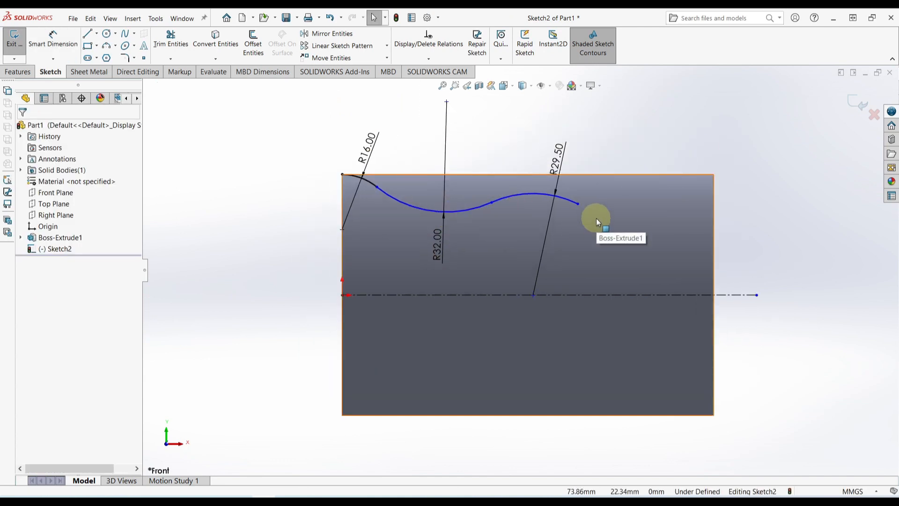
click(88, 34)
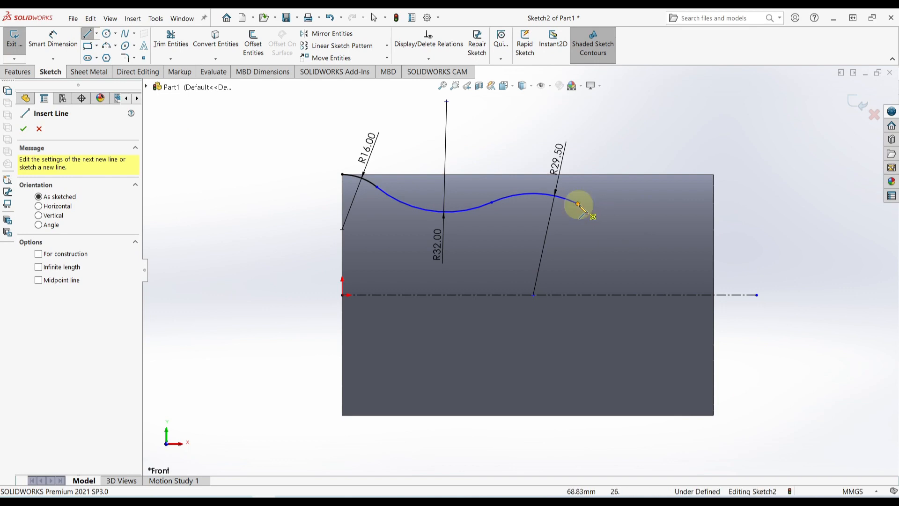
click(579, 204)
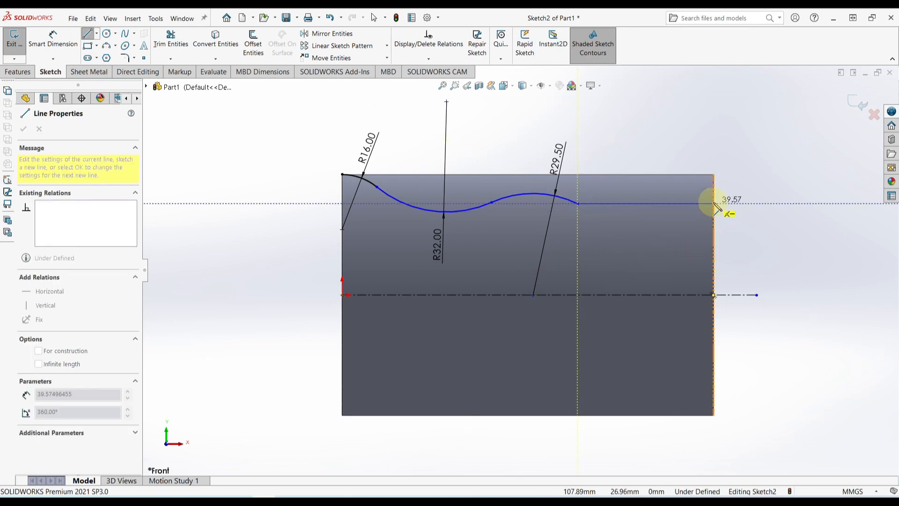
click(715, 204)
key(Escape)
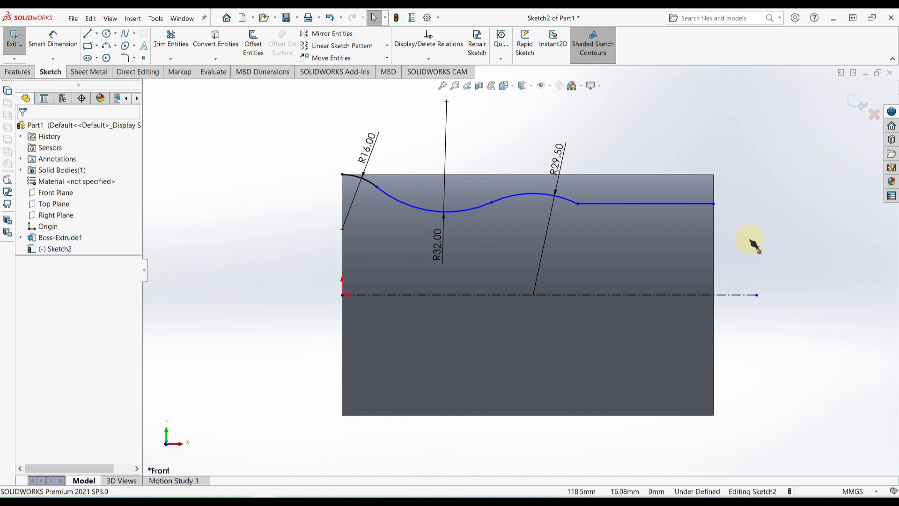
Step: Dimension the horizontal line across the centerline as a 38 mm diameter
right_drag(755, 243, 750, 183)
click(707, 208)
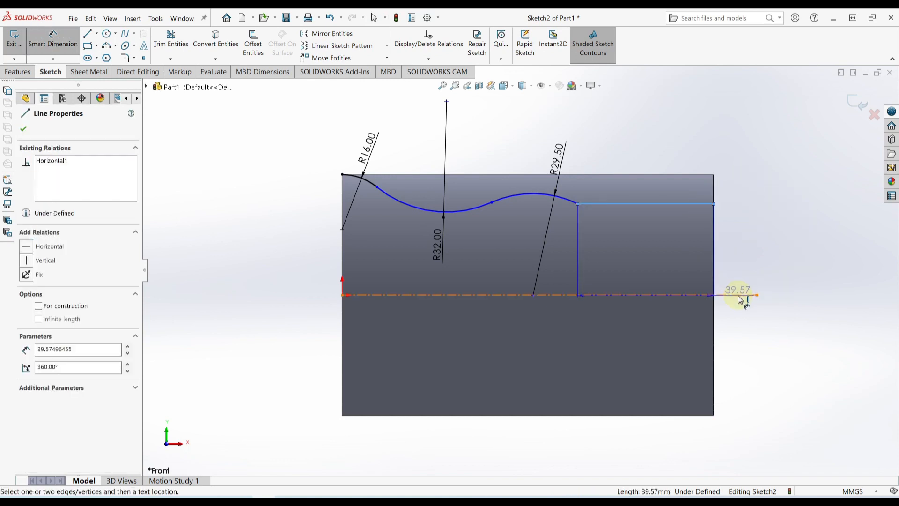
click(742, 295)
click(790, 301)
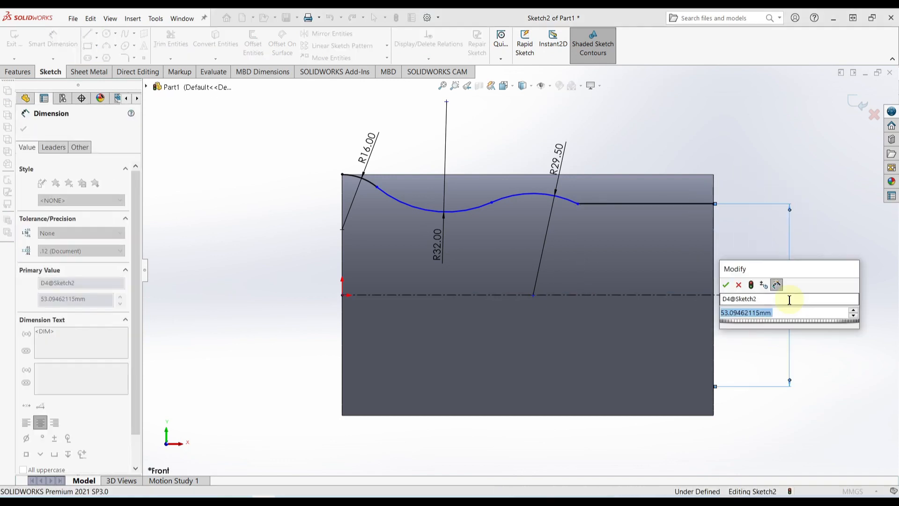
text(38)
key(Return)
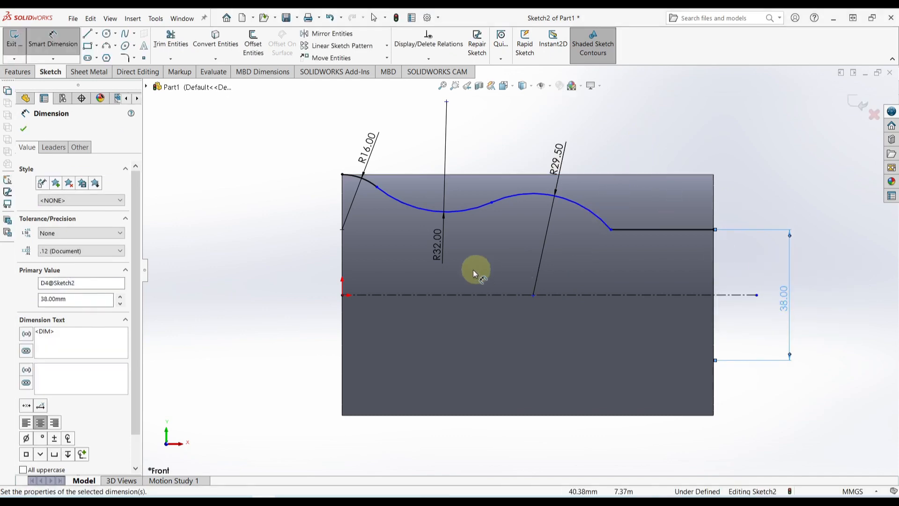
Step: Dimension the horizontal distance from the cylinder's origin-side end edge to the third arc's centre as 57 mm
click(571, 201)
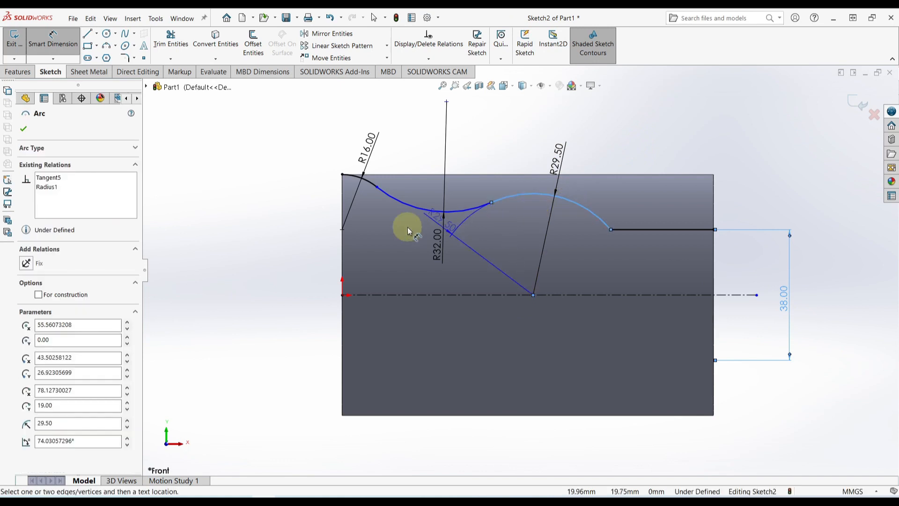
click(343, 209)
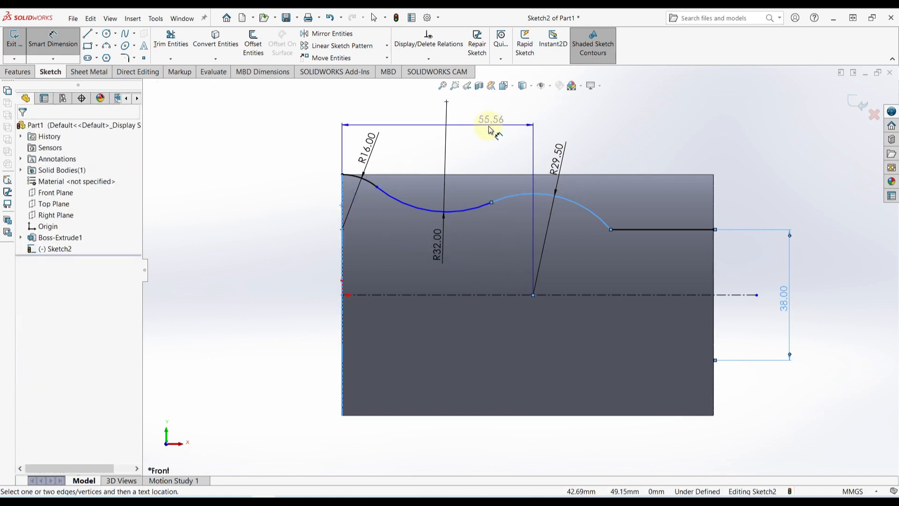
click(453, 110)
text(27)
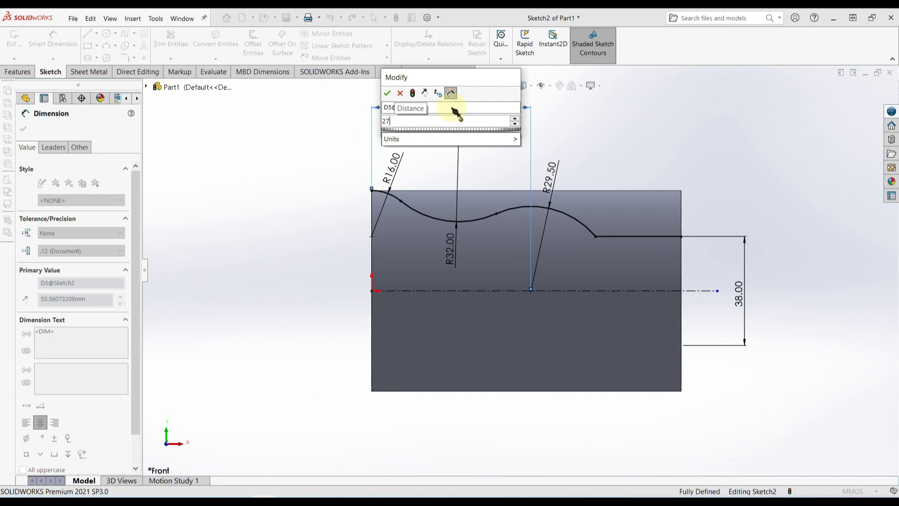
key(Return)
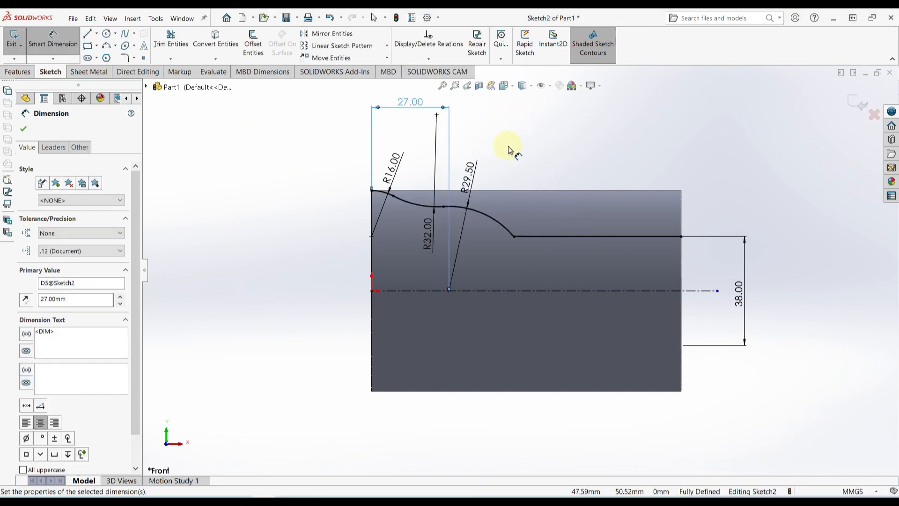
double_click(408, 103)
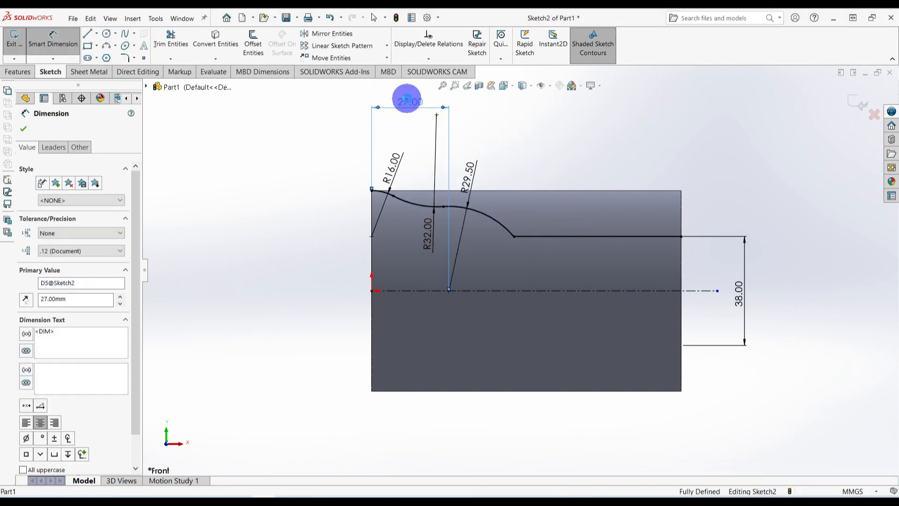
text(57)
key(Return)
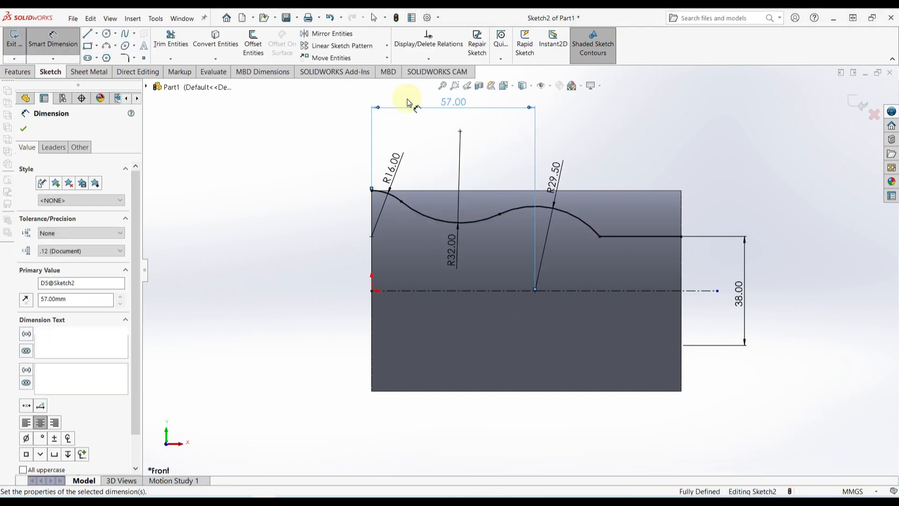
click(604, 175)
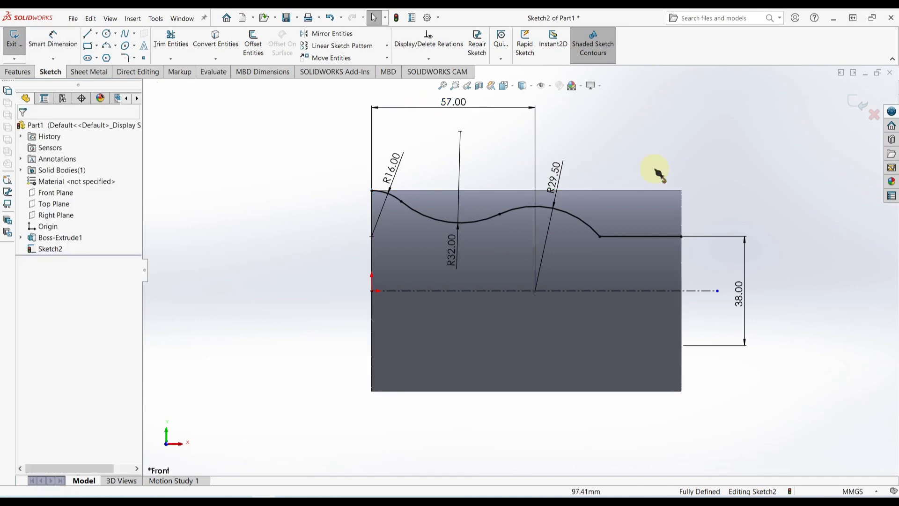
Step: Convert the cylinder's upper edge and far end edge into sketch lines
click(628, 190)
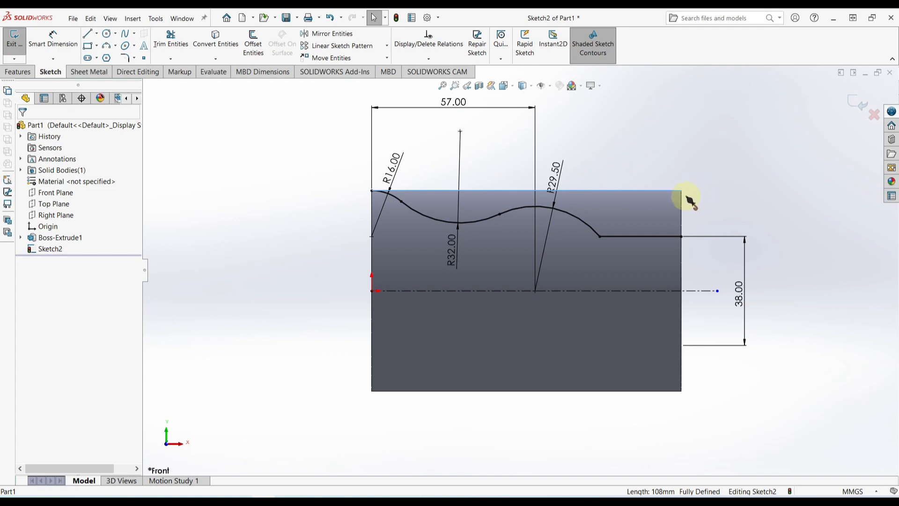
ctrl+click(681, 198)
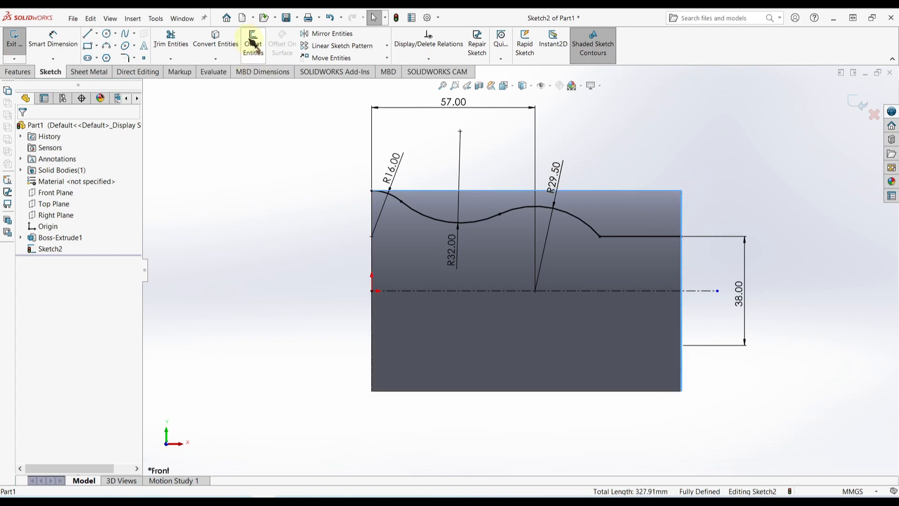
key(Escape)
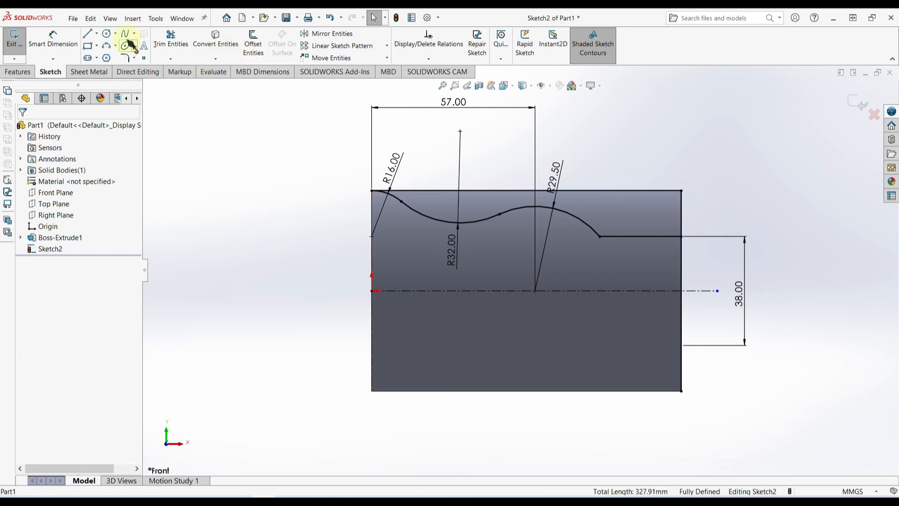
Step: Trim the converted far end edge below the 38 mm diameter line to close the outer profile
click(161, 37)
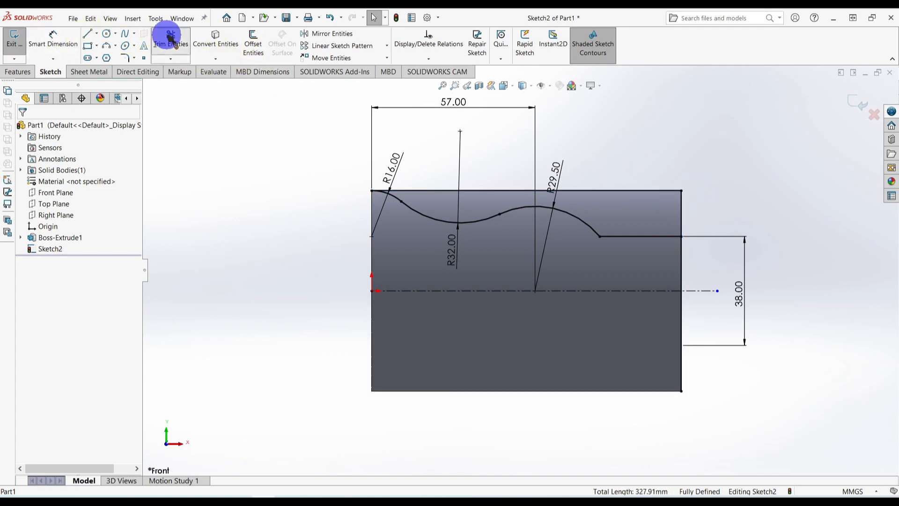
click(682, 265)
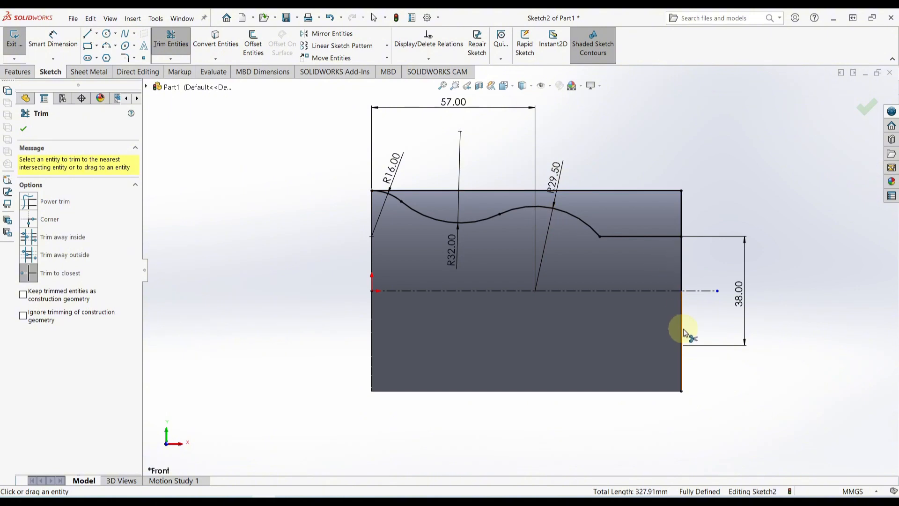
click(681, 262)
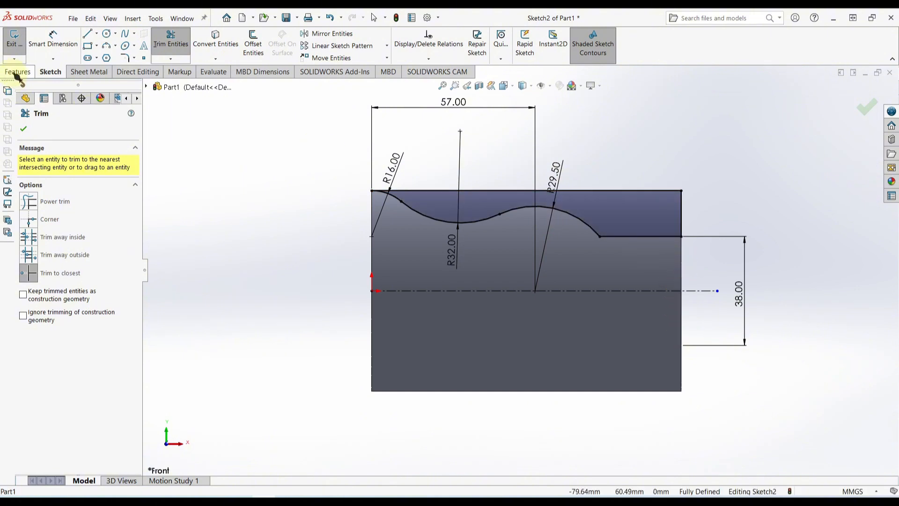
Step: Cut away the closed profile with a 360° Revolved Cut about the centerline and show the part in isometric view
click(18, 71)
click(231, 43)
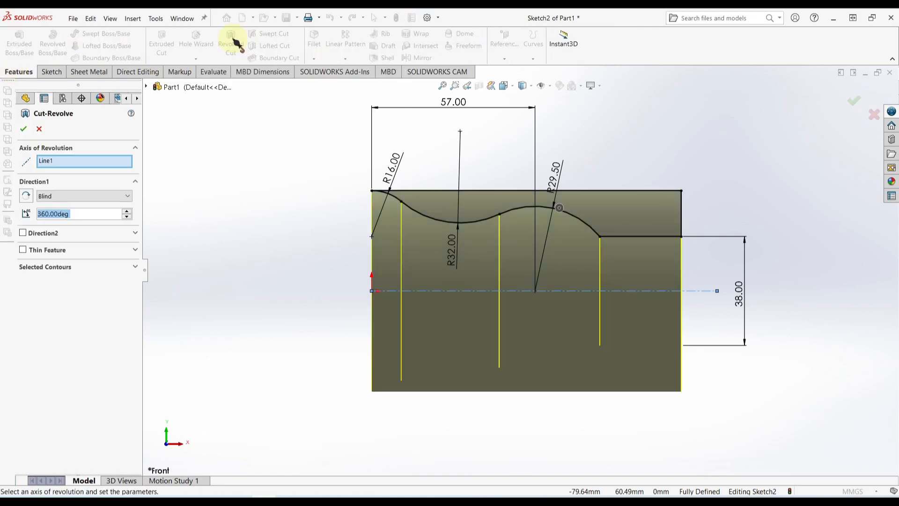
click(24, 130)
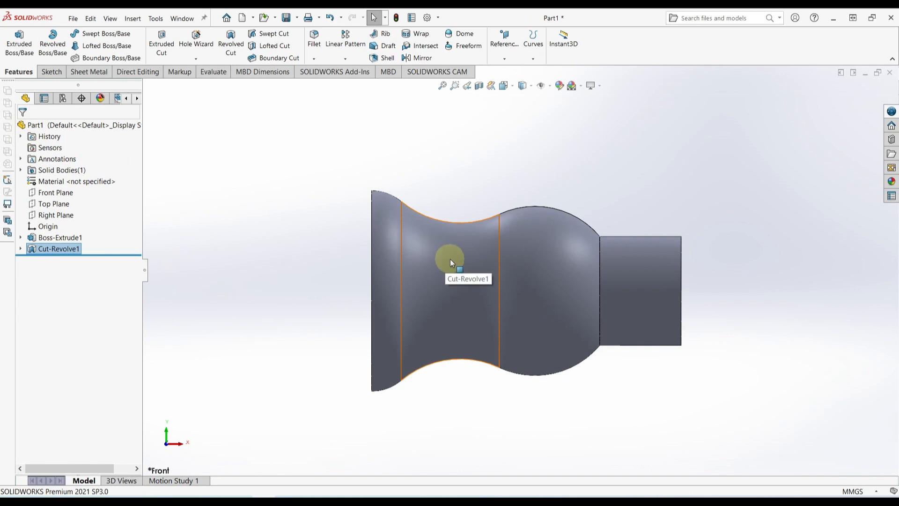
key(ctrl+7)
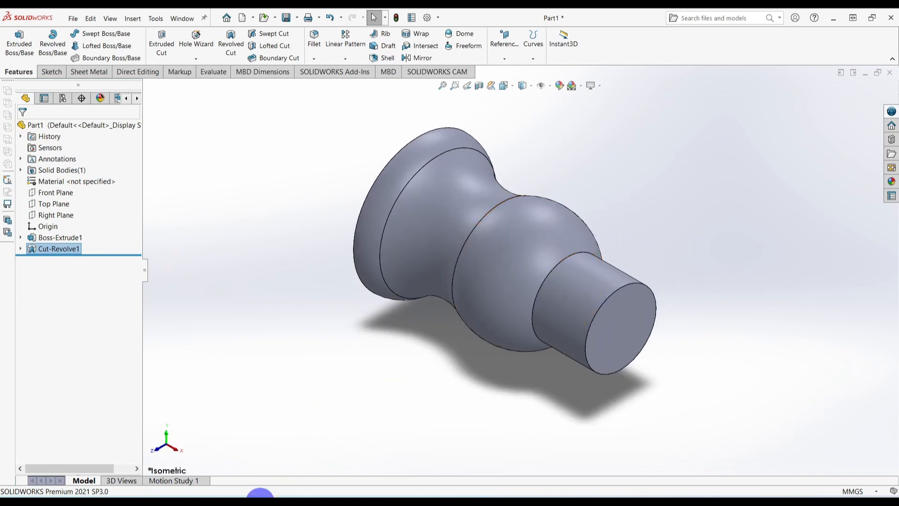
Step: Check the internal bore dimensions in the PDF drawing, then section the part along the Front Plane in SOLIDWORKS
click(260, 493)
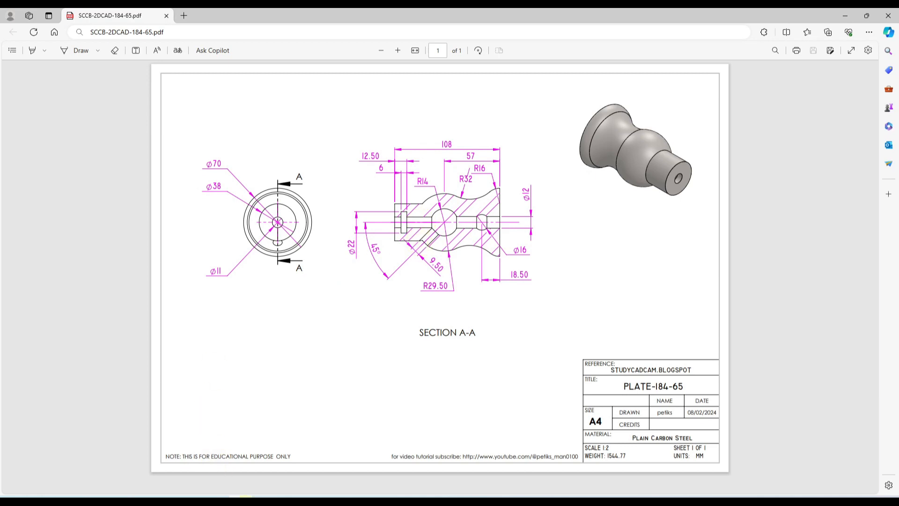
click(259, 495)
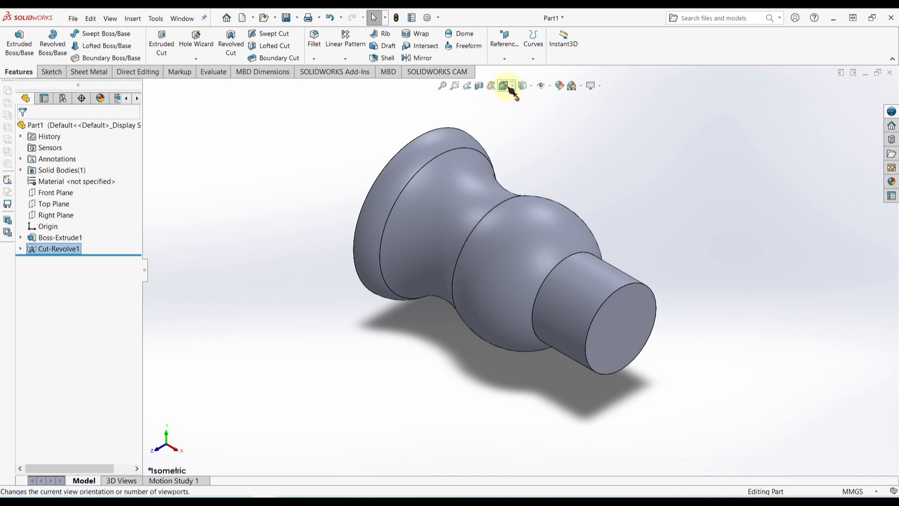
click(479, 86)
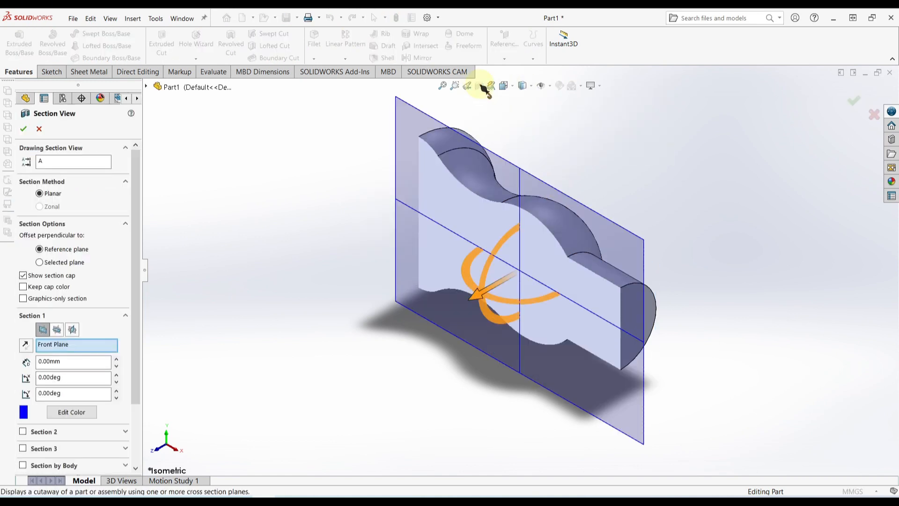
click(858, 104)
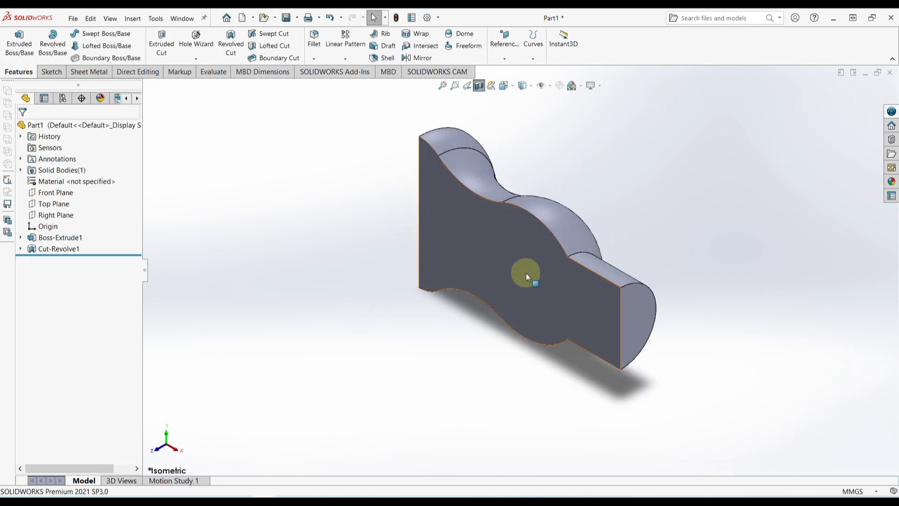
Step: Start a sketch on the Front Plane and draw a horizontal centerline from the origin past the part's far end
click(44, 192)
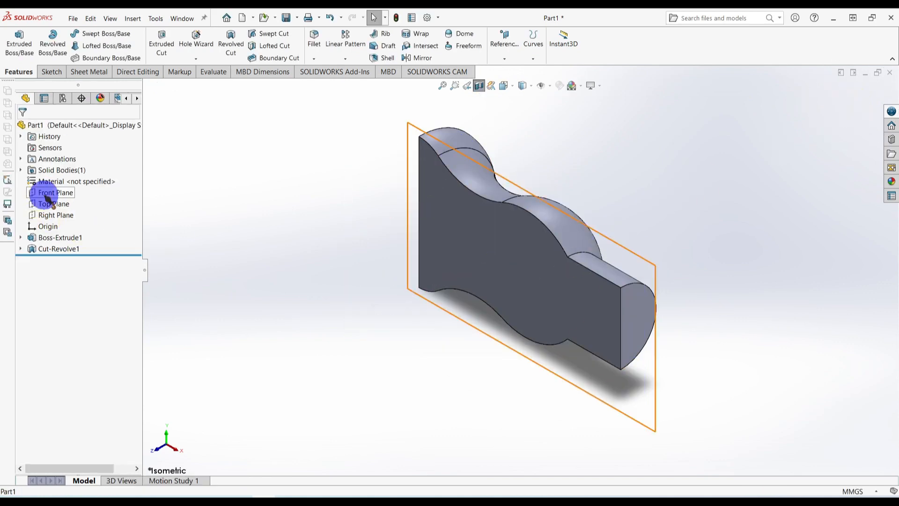
click(52, 182)
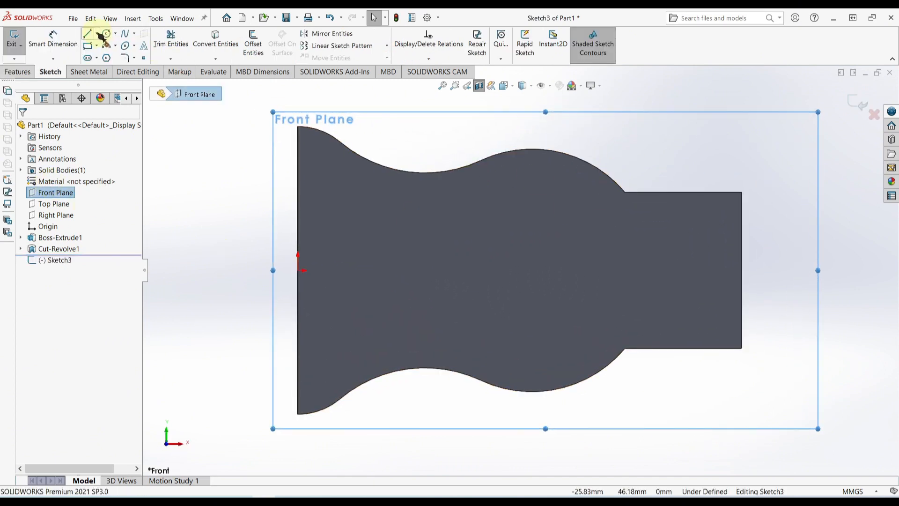
click(97, 34)
click(104, 55)
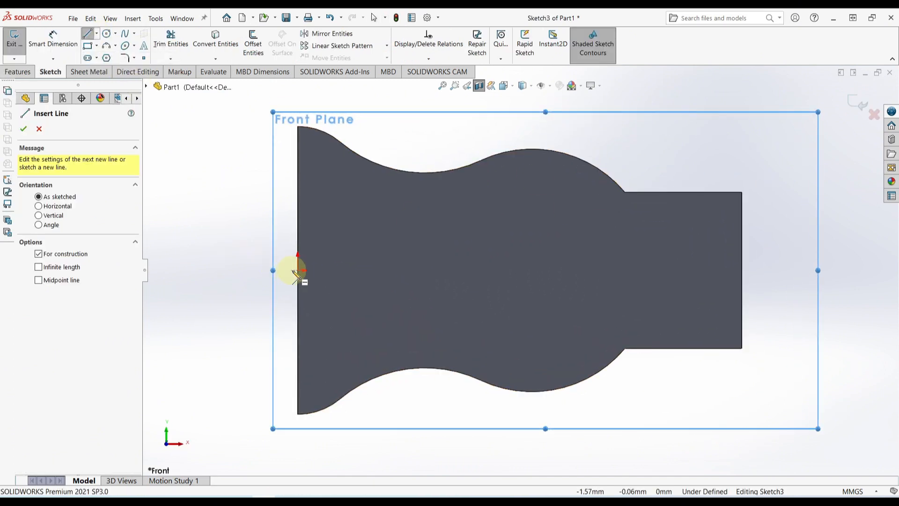
click(297, 270)
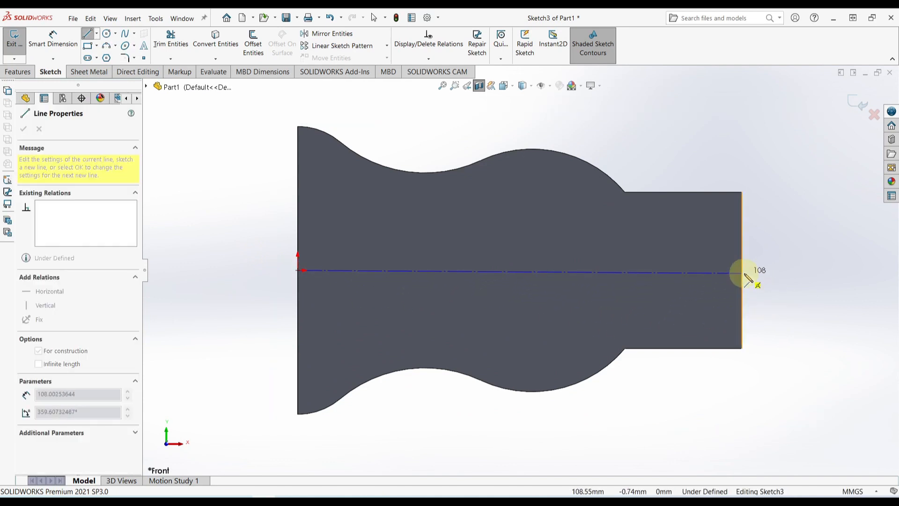
click(761, 270)
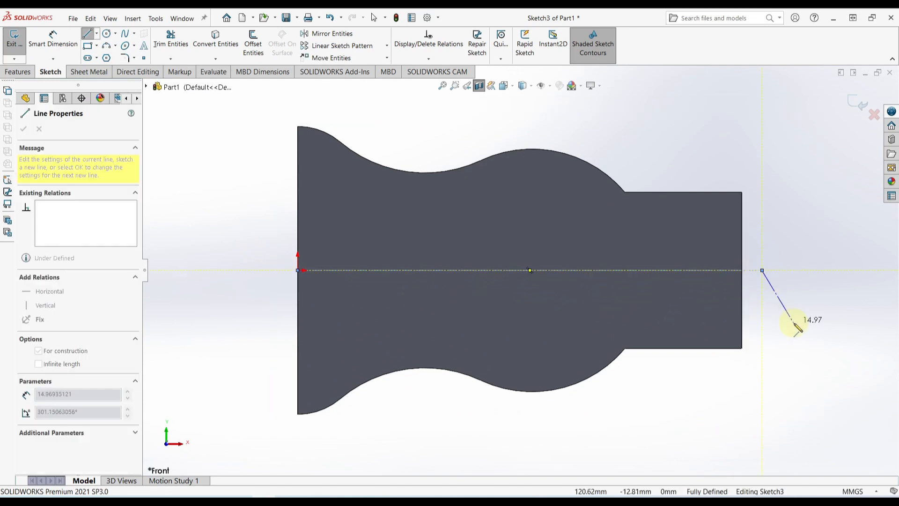
key(Escape)
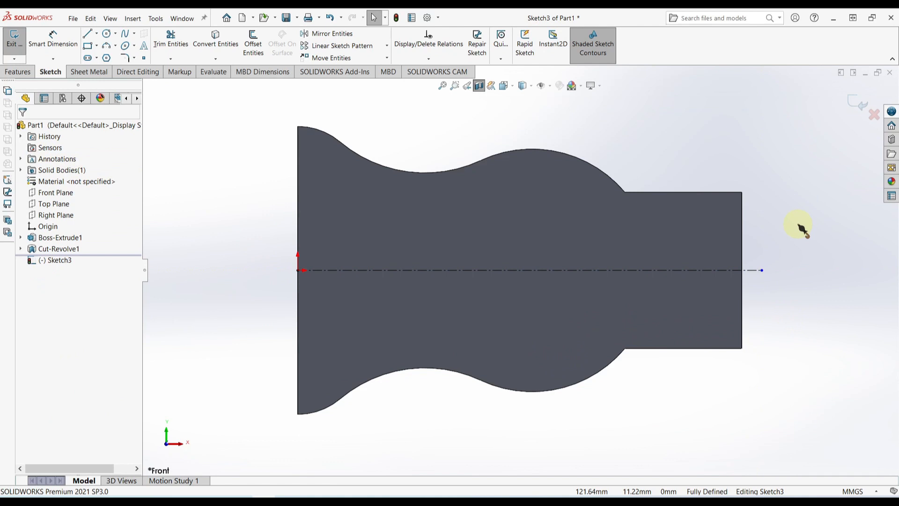
Step: Draw a horizontal line about 49 mm long from the origin-side end edge, about 9 mm above the centerline
click(88, 36)
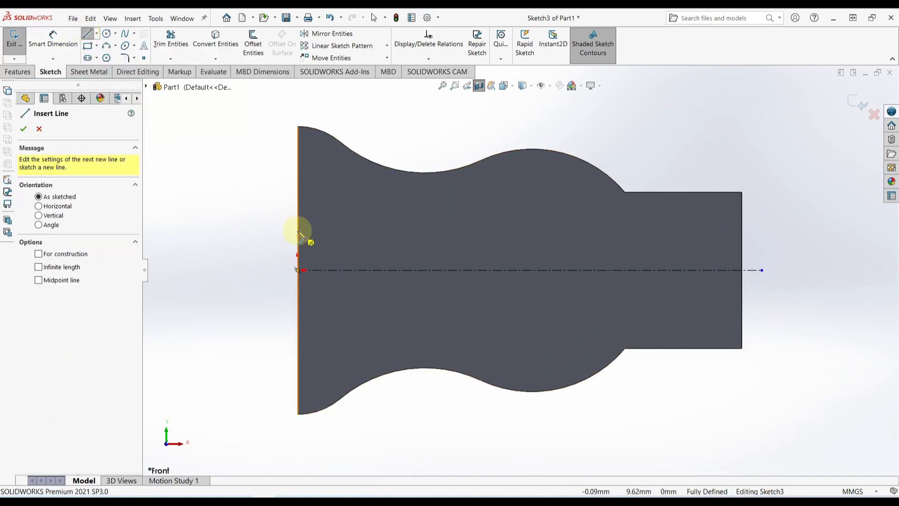
click(297, 233)
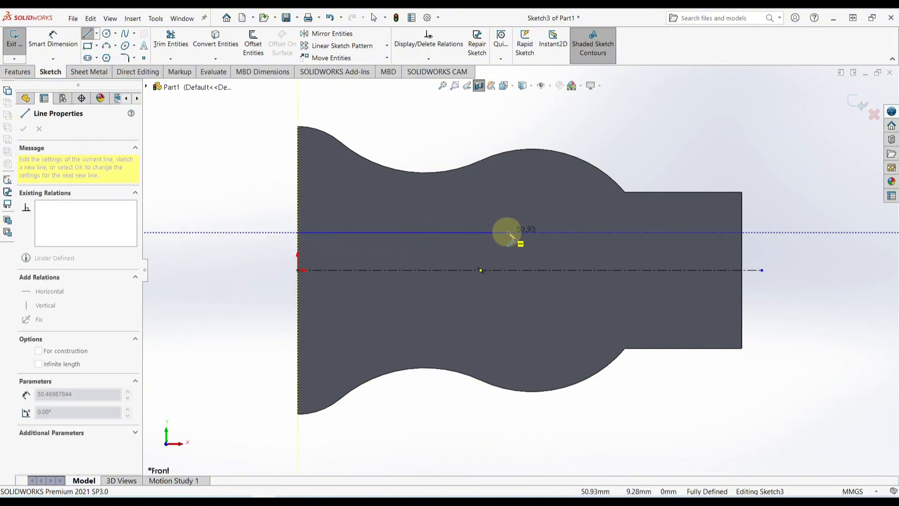
click(500, 233)
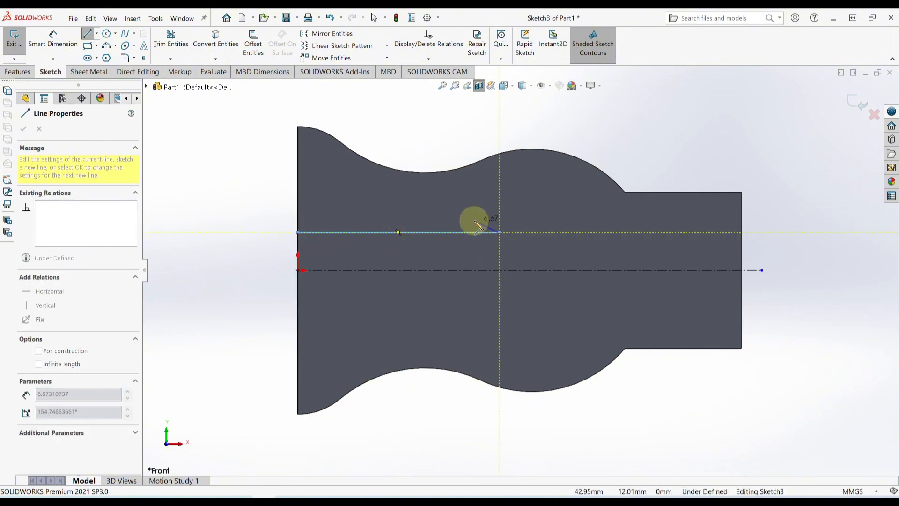
key(Escape)
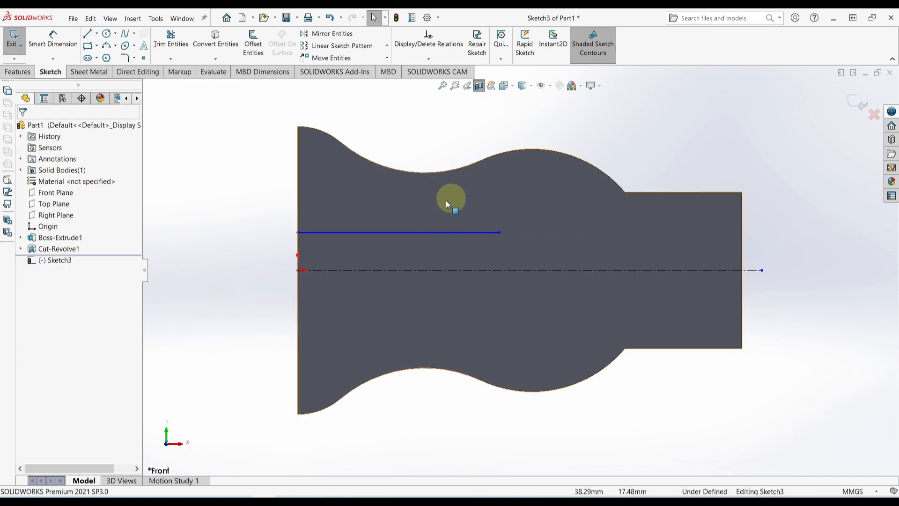
Step: Show the outer profile sketch of the revolved cut as a reference for the bore sketch
click(20, 248)
click(60, 260)
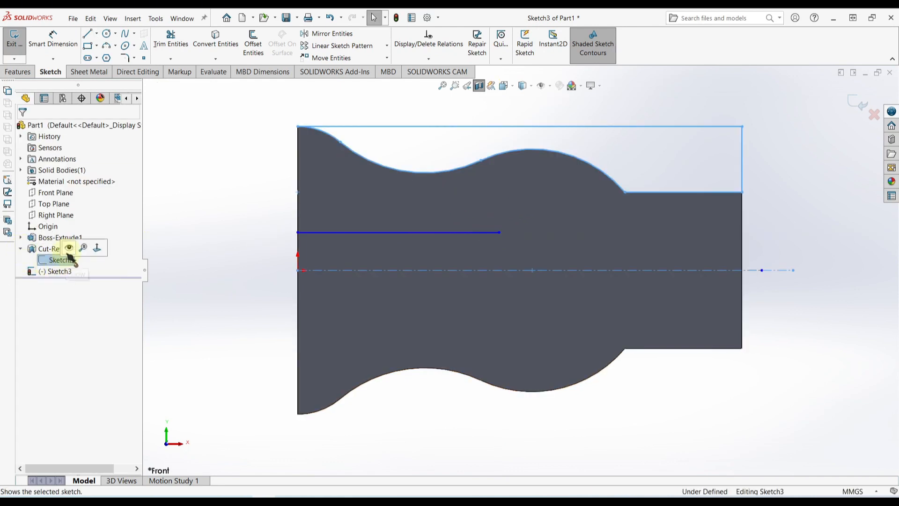
click(68, 247)
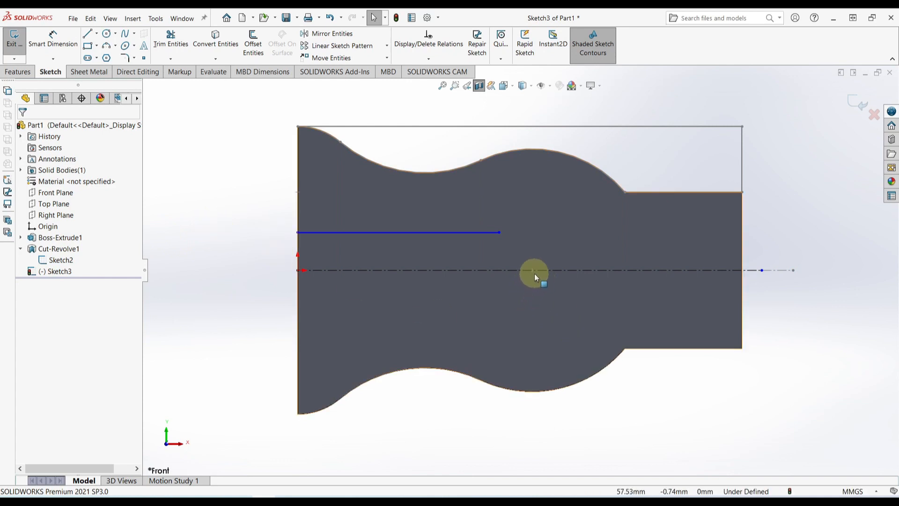
Step: Draw two circles on the centerline: radius about 13.6 mm, centred about 19 mm from the origin, and diameter about 34.8 mm at the R29.50 arc's centre
click(107, 34)
click(375, 271)
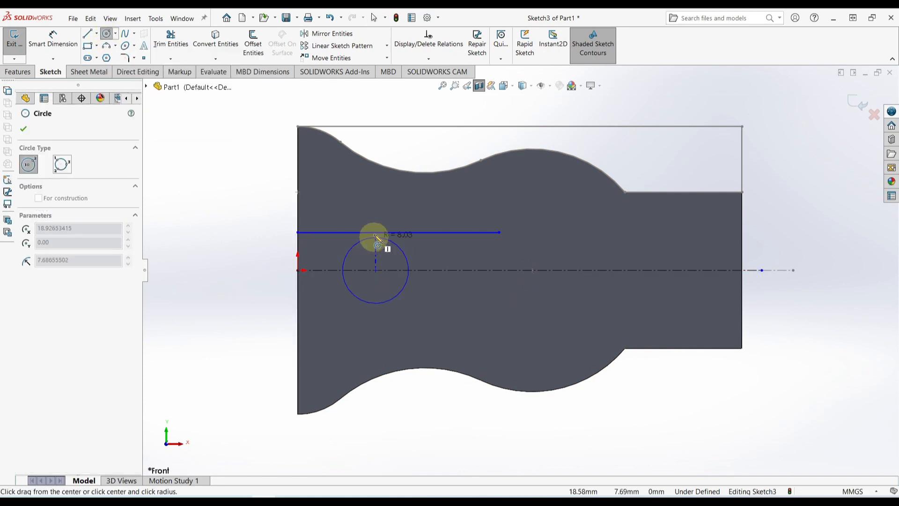
click(376, 214)
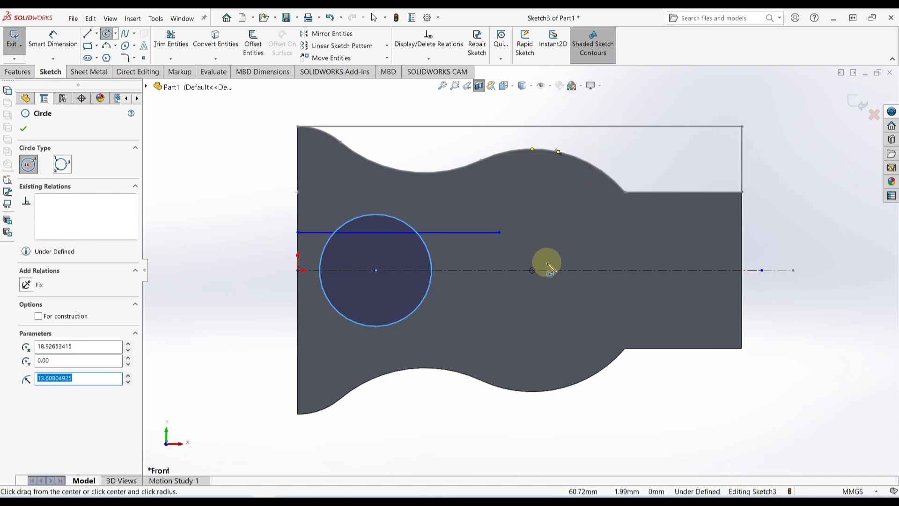
click(532, 270)
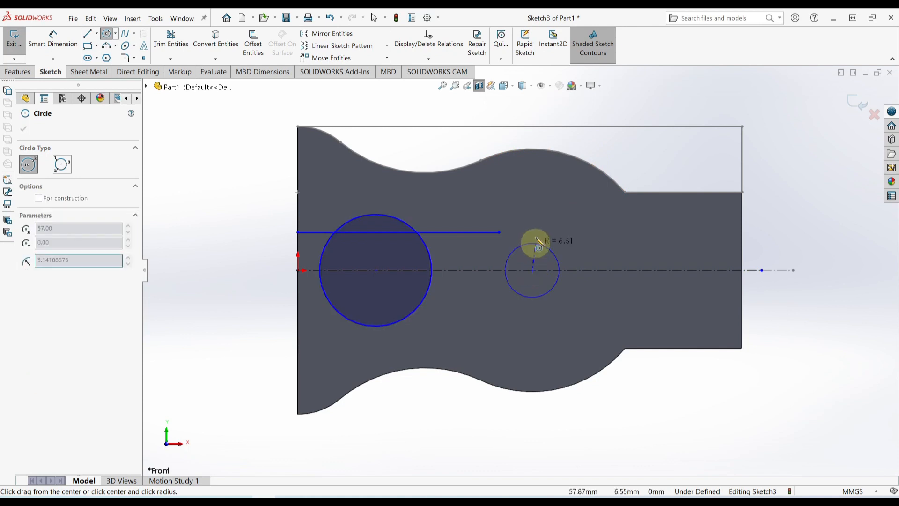
click(542, 199)
key(Escape)
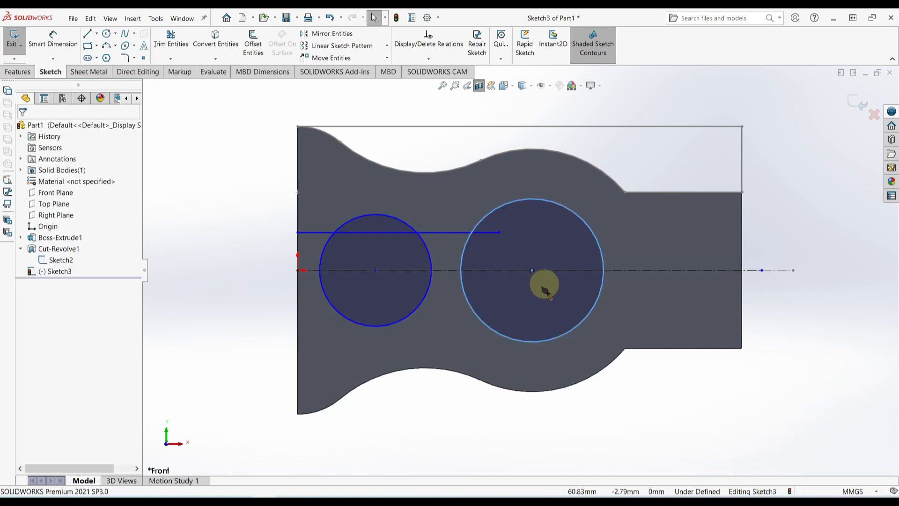
click(226, 196)
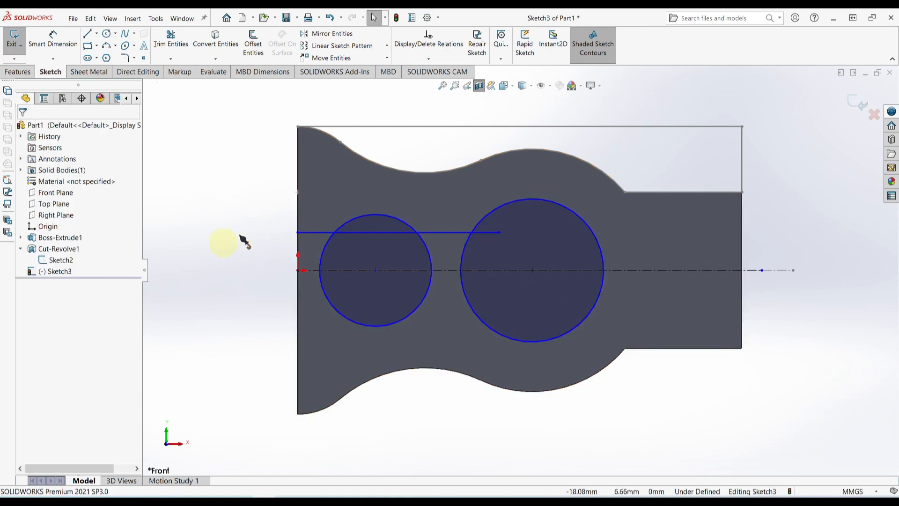
Step: Dimension the circle at the R29.50 arc's centre with a 28 mm diameter
right_drag(238, 233, 236, 150)
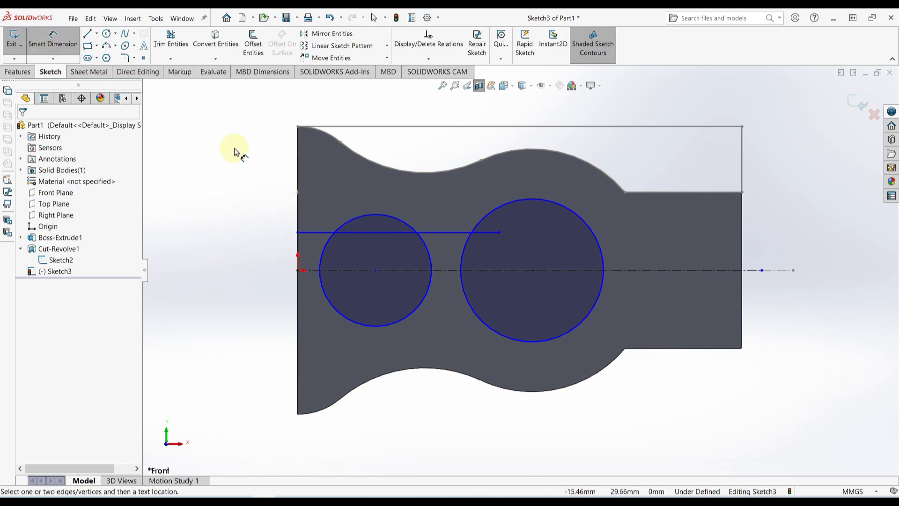
click(585, 223)
click(642, 153)
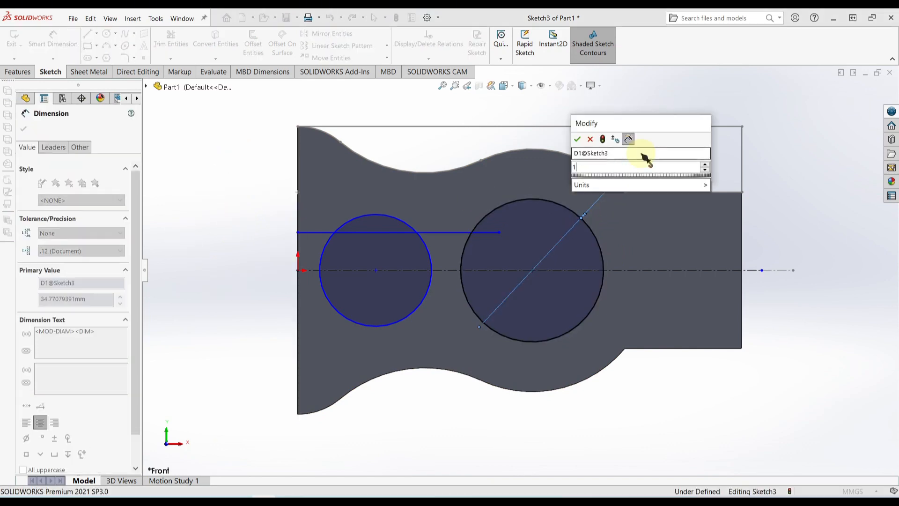
text(14)
key(Return)
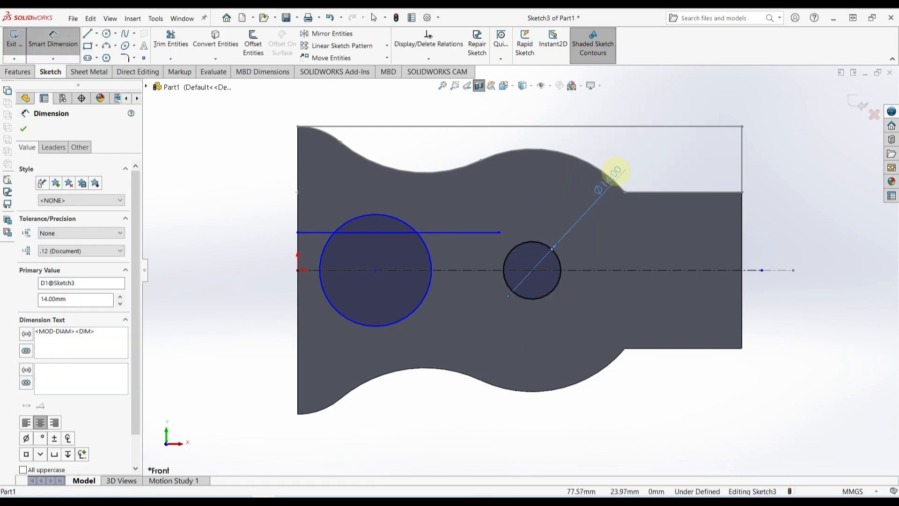
double_click(614, 175)
text(28)
key(Return)
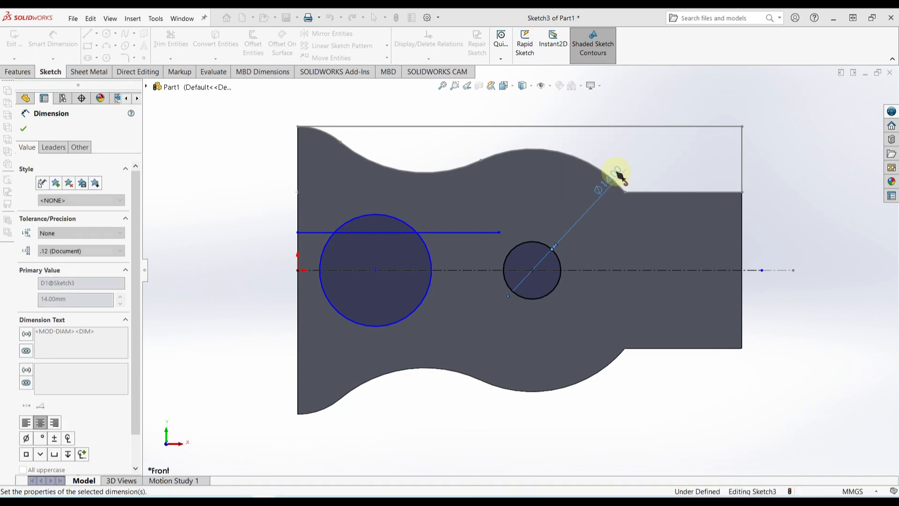
Step: Dimension the circle nearer the origin with a 16 mm diameter
click(396, 224)
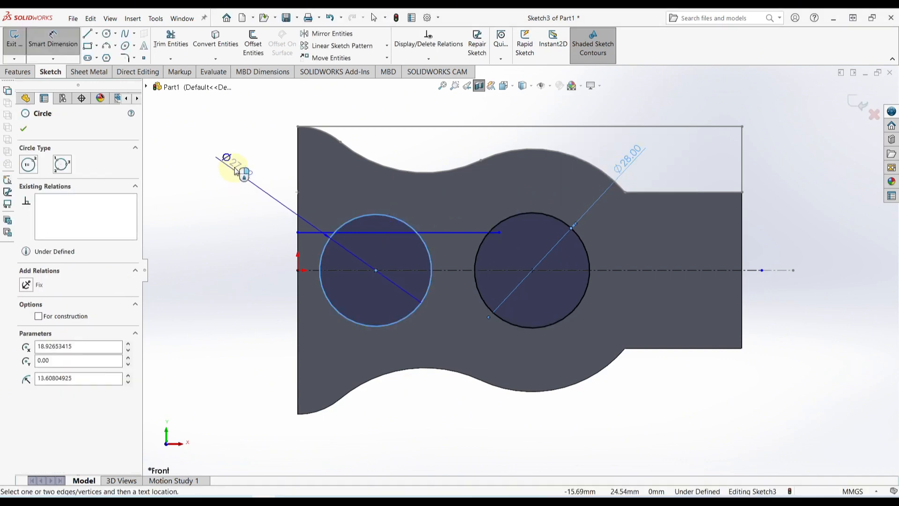
click(234, 167)
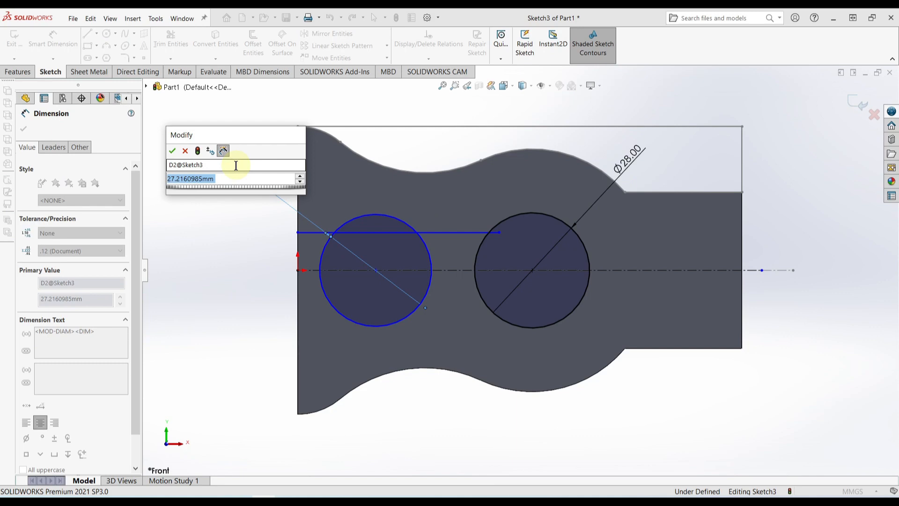
text(16)
key(Return)
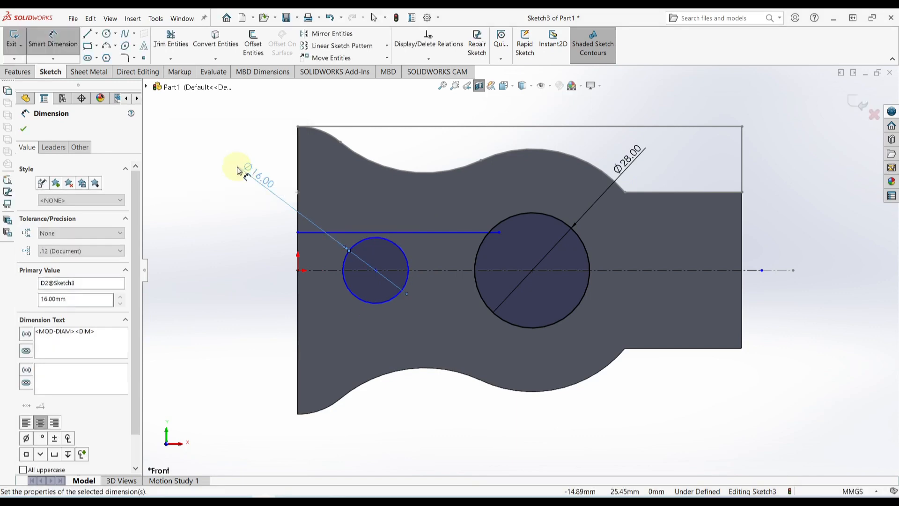
key(Escape)
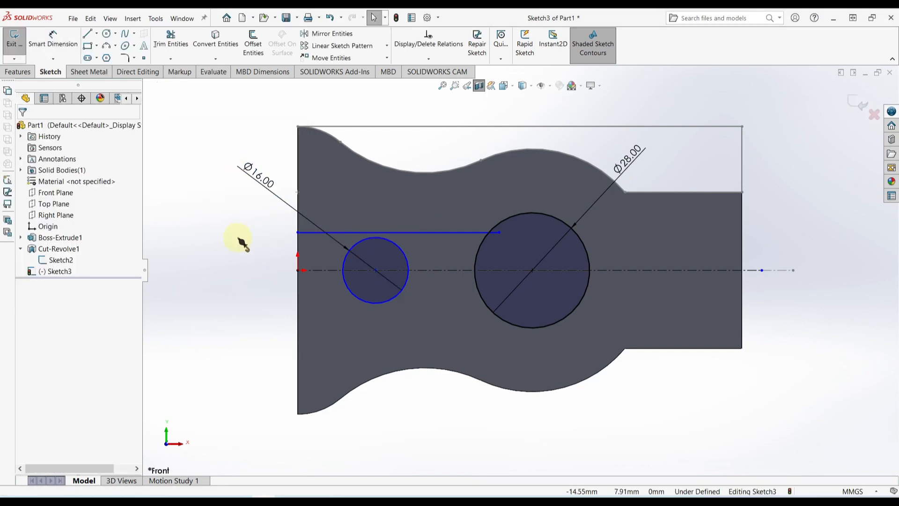
Step: Dimension the bore line from the centerline as a doubled distance, with a 12 mm bore diameter
right_drag(219, 283, 230, 249)
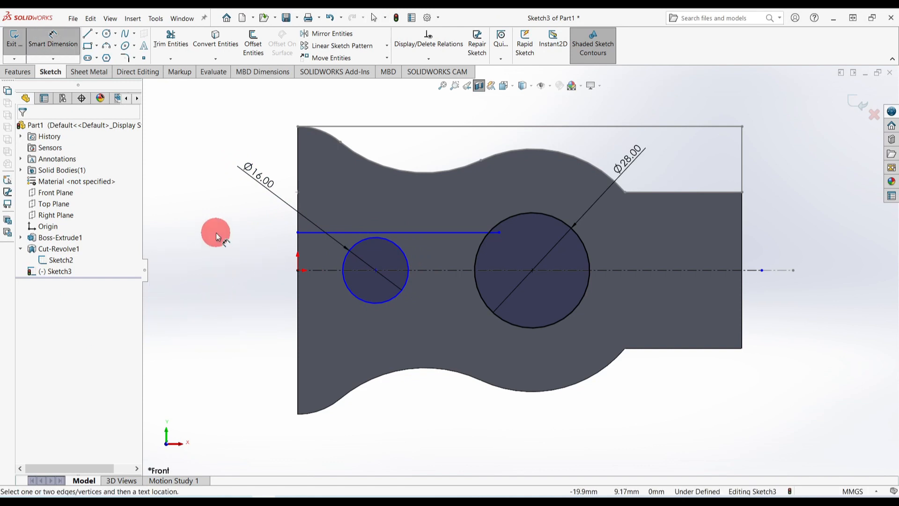
click(306, 233)
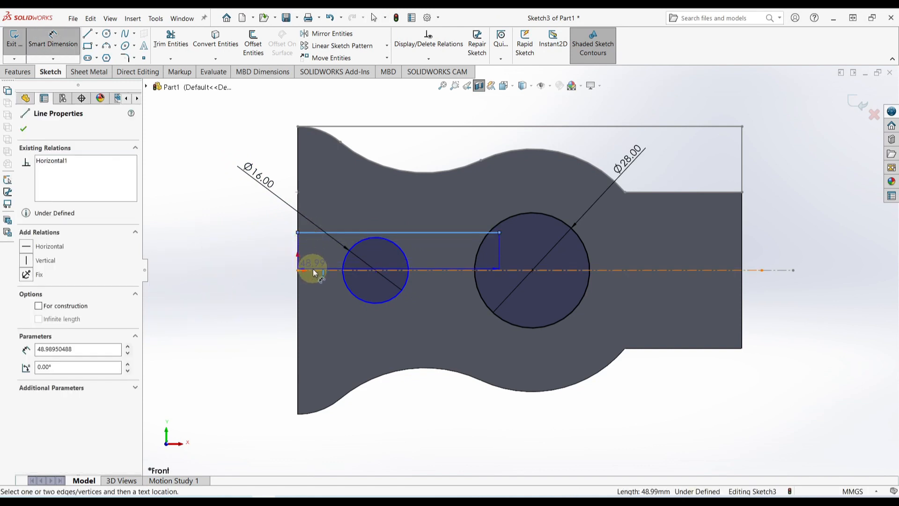
click(306, 273)
click(266, 279)
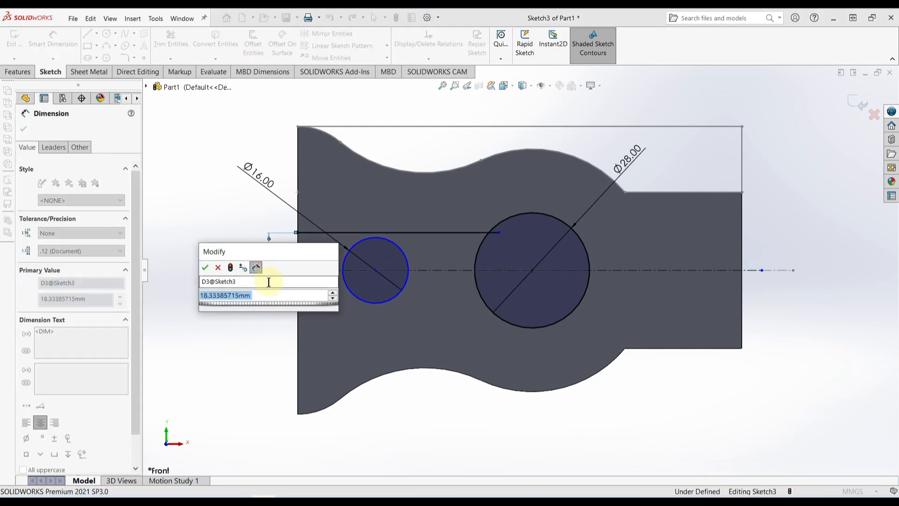
text(12)
key(Return)
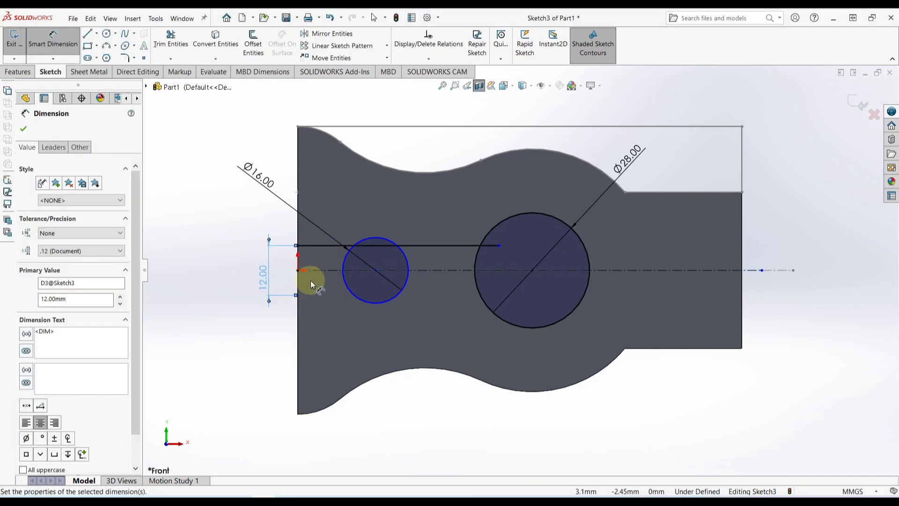
Step: Sketch a stepped bore line from inside the 28 mm circle to the narrow end face, with a groove about 4.1 mm wide and 7.1 mm high
click(88, 33)
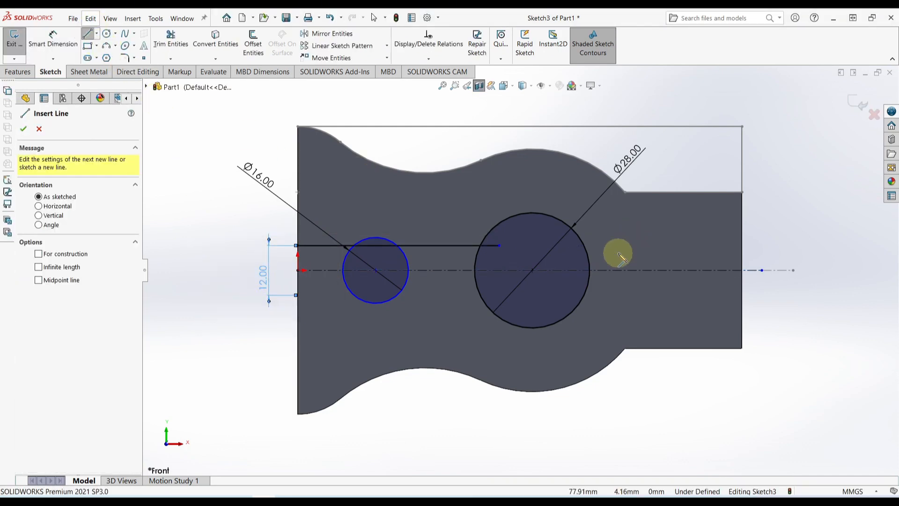
click(574, 256)
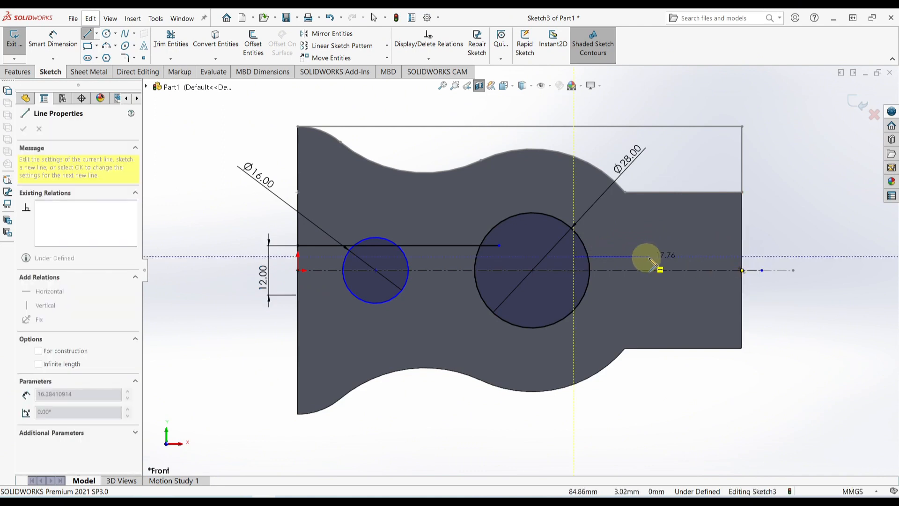
click(659, 256)
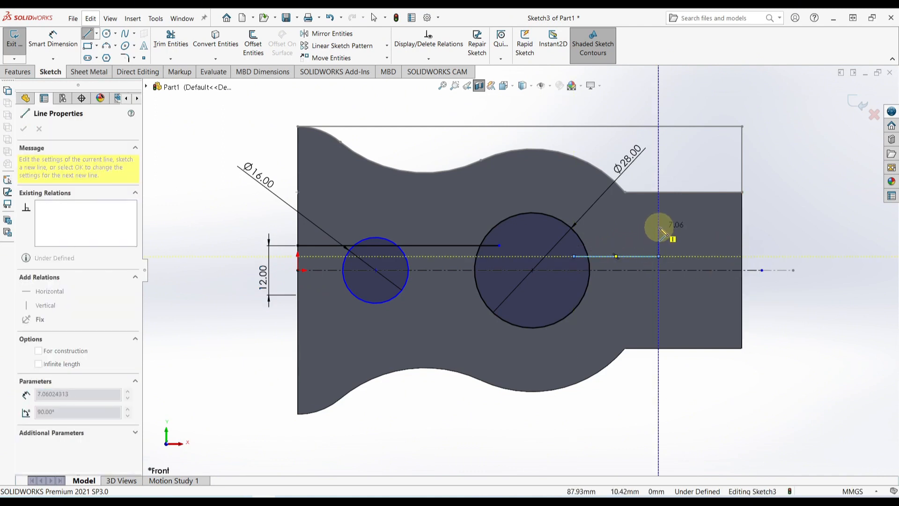
click(658, 228)
click(675, 227)
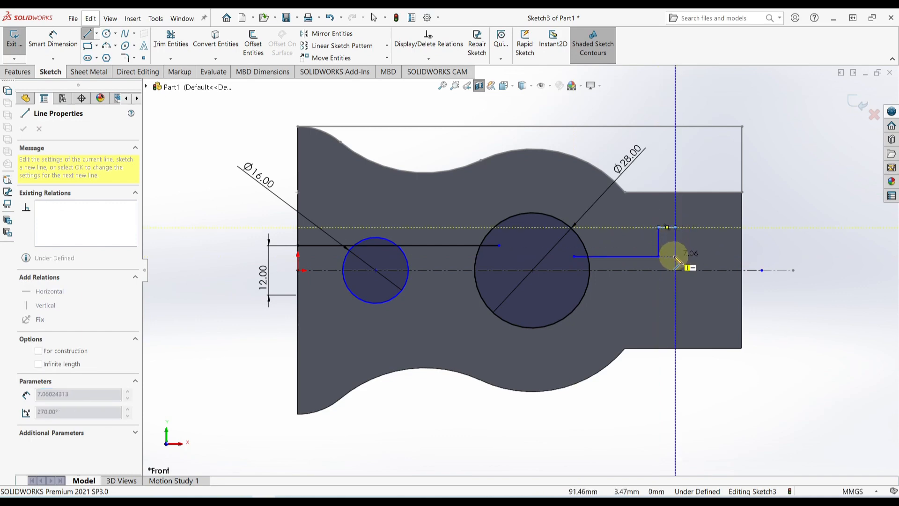
click(675, 256)
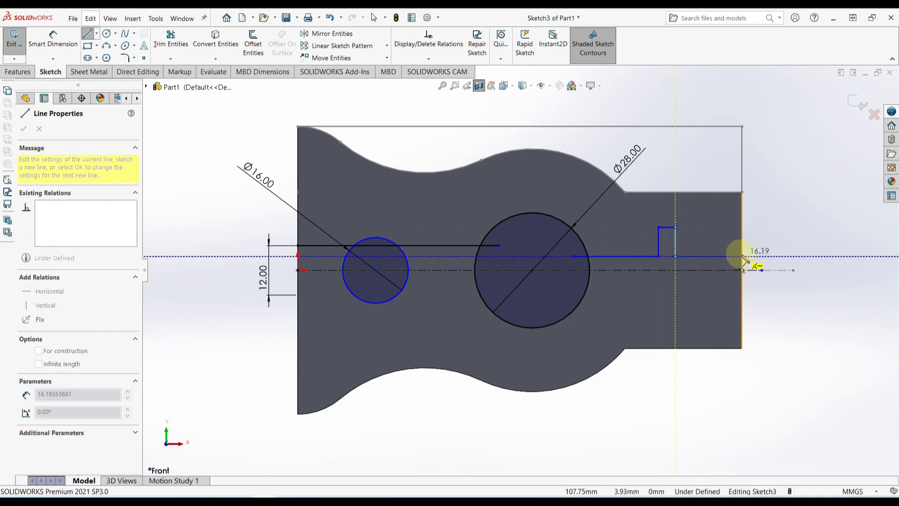
click(742, 256)
key(Escape)
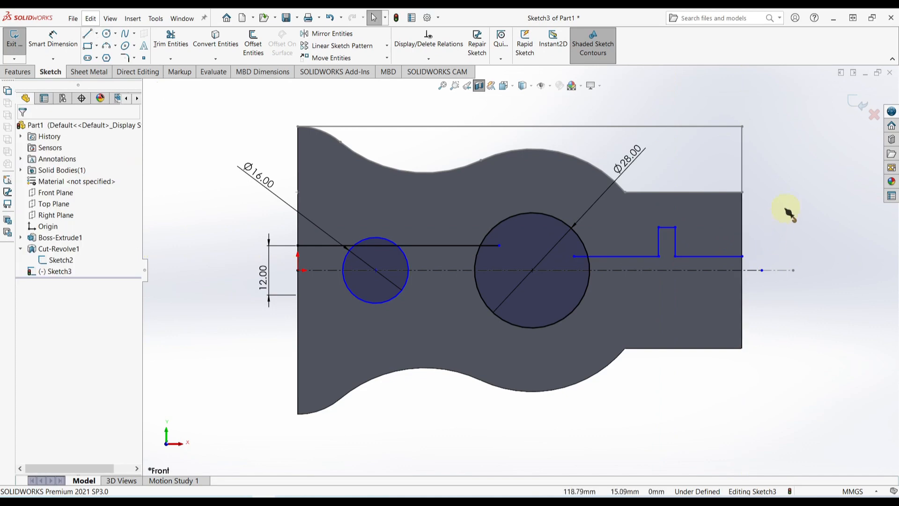
Step: Dimension the bore line at the narrow end face from the centerline as a doubled distance, with an 11 mm diameter
right_drag(828, 316, 824, 263)
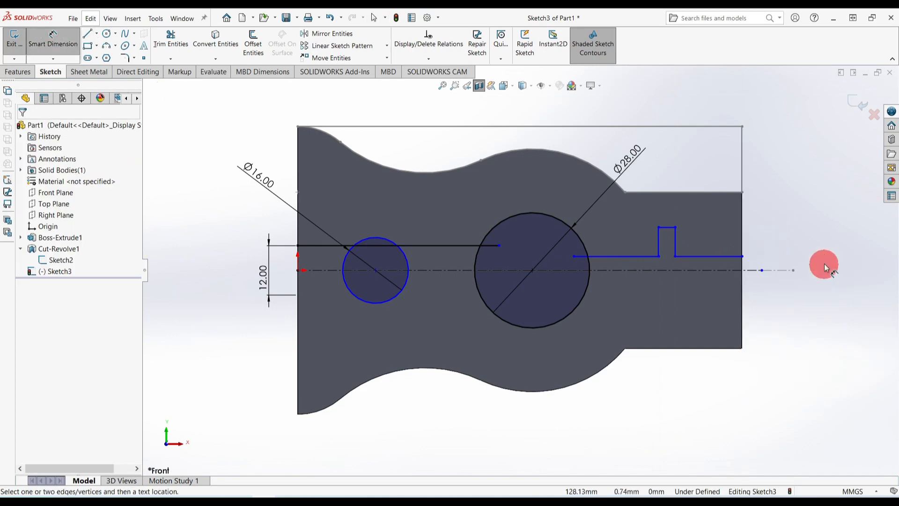
click(729, 257)
click(738, 271)
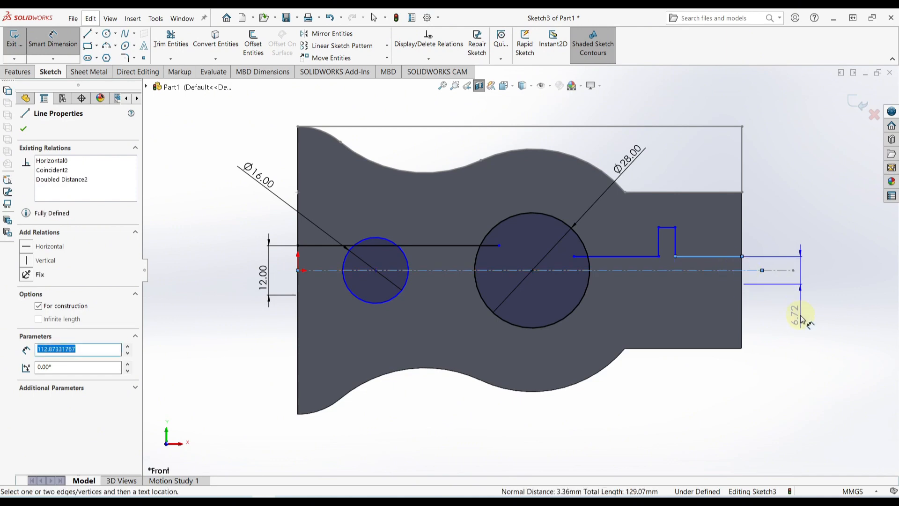
click(802, 313)
text(11)
key(Return)
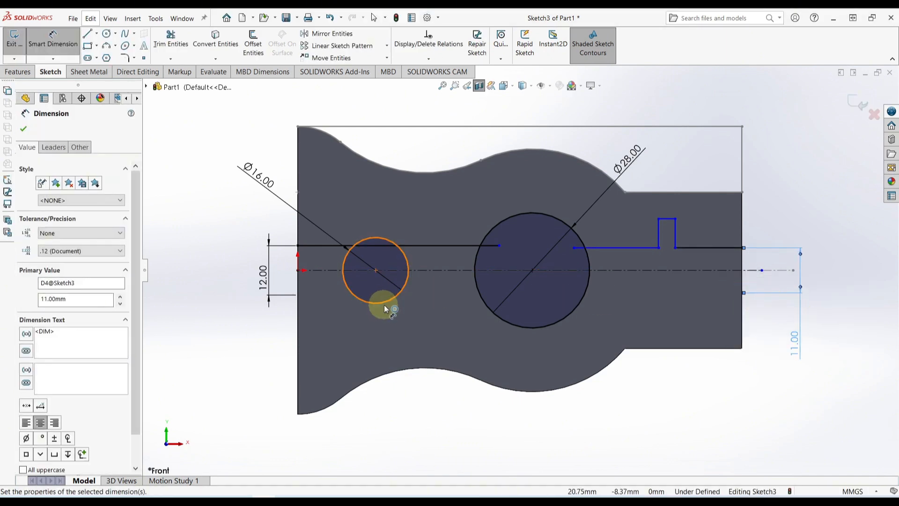
Step: Hide the outer profile sketch of the revolved cut
click(24, 128)
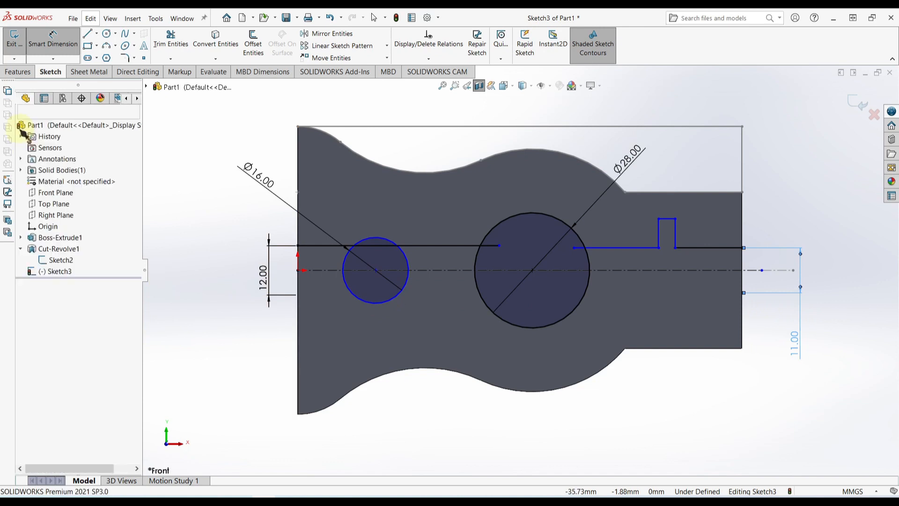
click(60, 260)
click(67, 249)
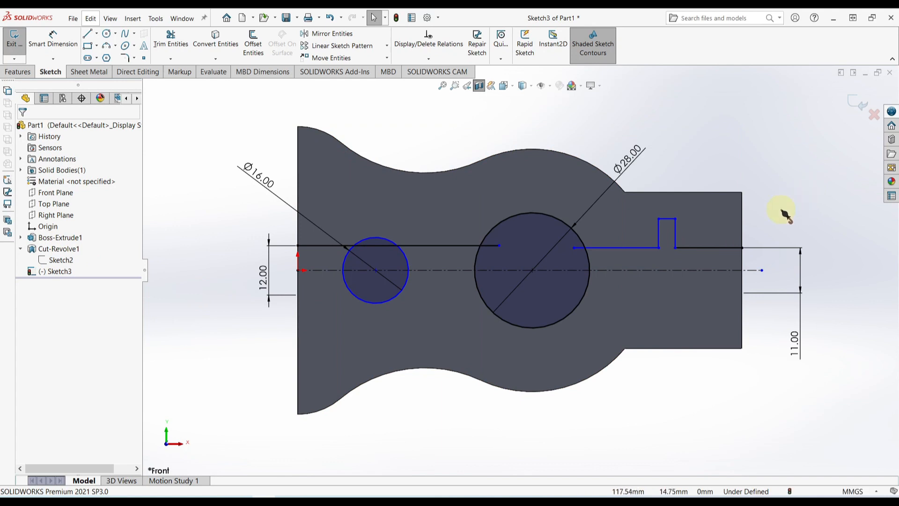
Step: Dimension the top line of the rectangular groove with a 6 mm width
right_drag(768, 203, 764, 167)
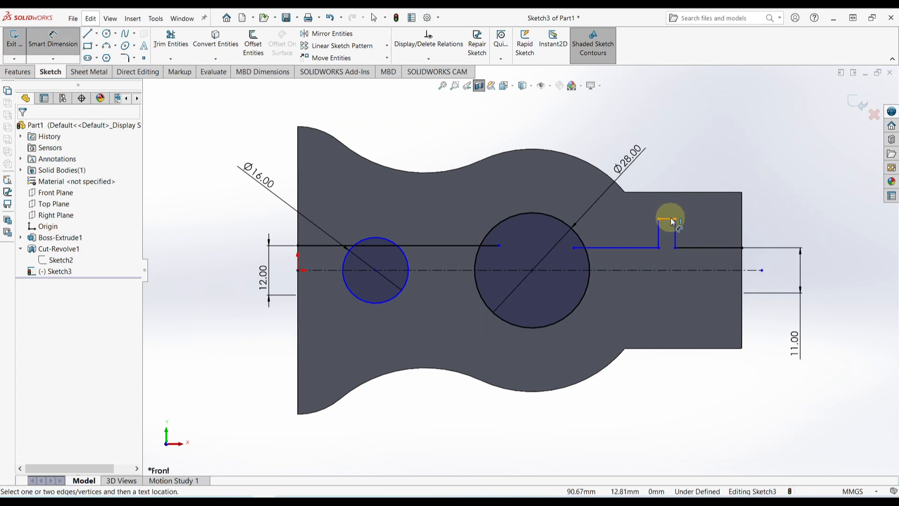
click(671, 219)
click(700, 177)
text(6)
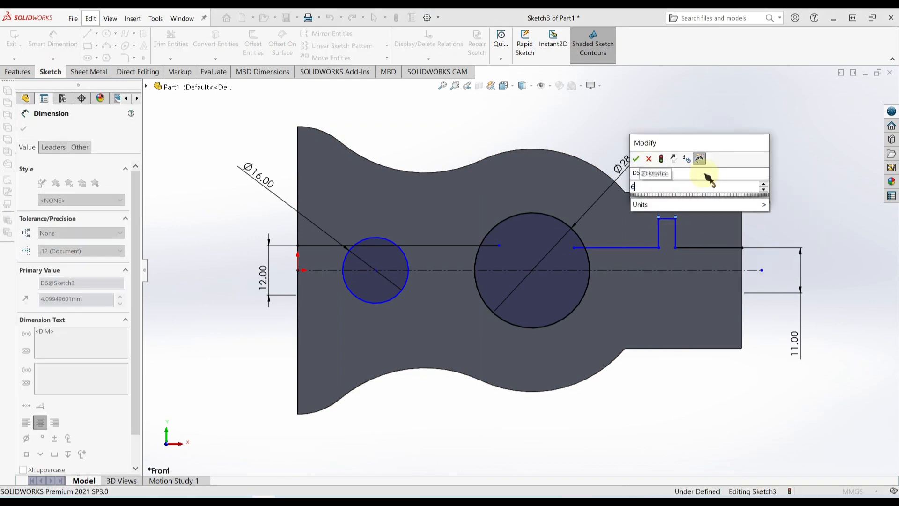
key(Return)
Step: Dimension the distance from the groove's inner wall to the narrow end face as 12.5 mm
click(651, 227)
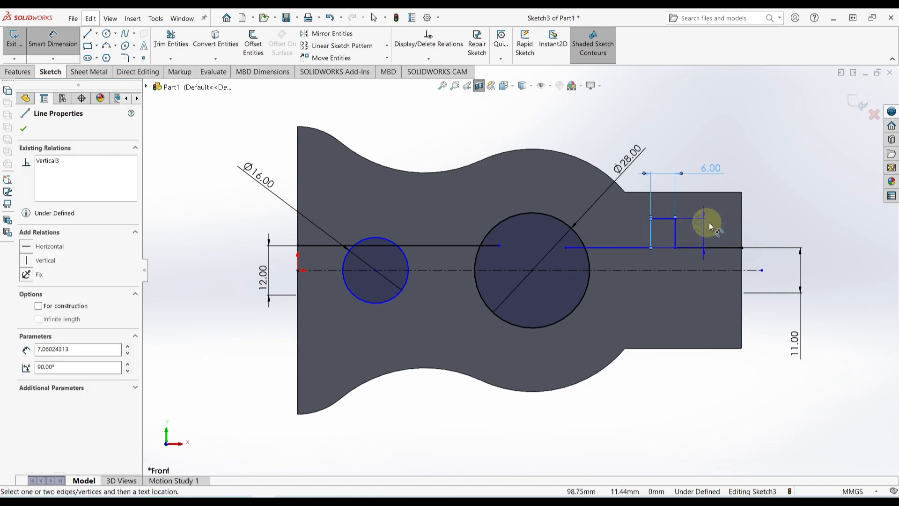
click(742, 212)
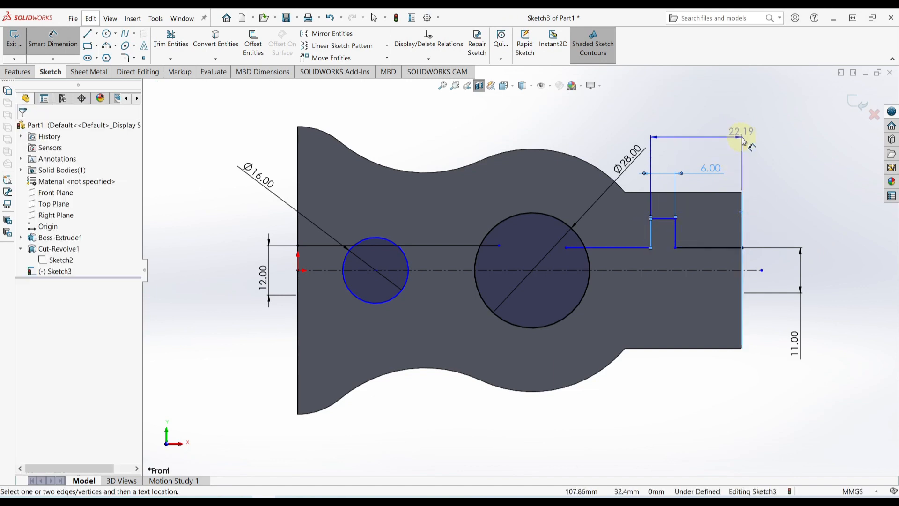
click(723, 146)
text(12.5)
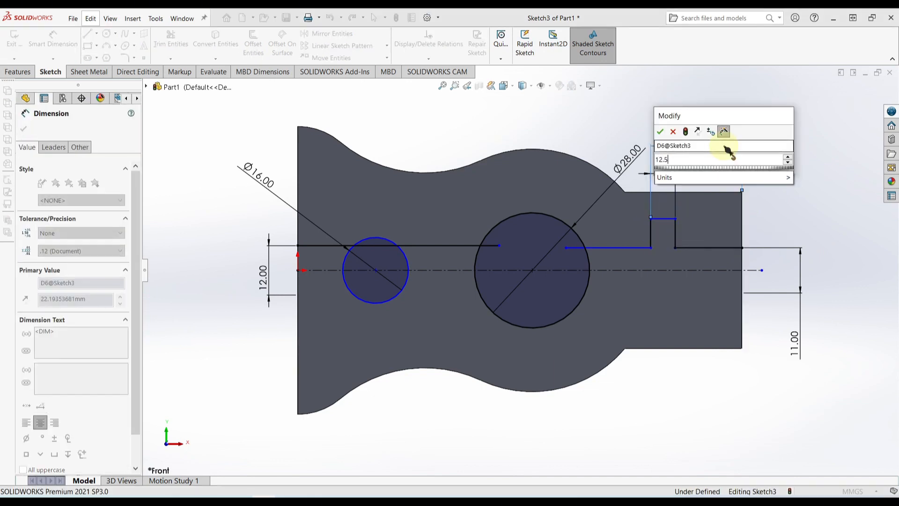
key(Return)
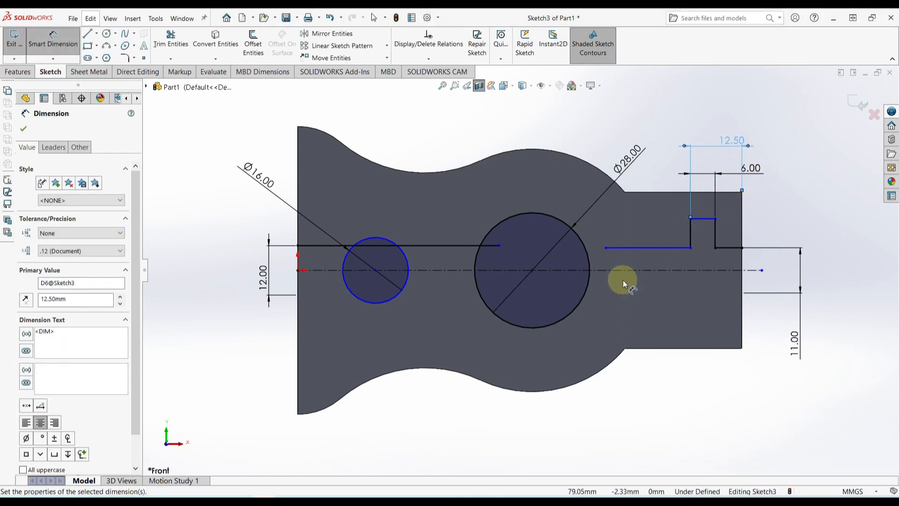
Step: Extend the inner bore line's free end into the 28 mm circle and make that line collinear with the one at the narrow end face
key(Escape)
drag(606, 248, 575, 251)
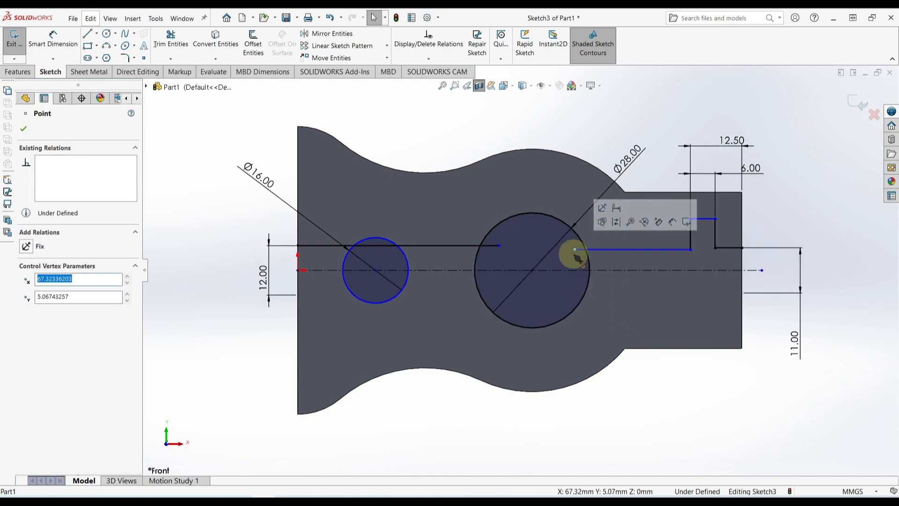
click(634, 250)
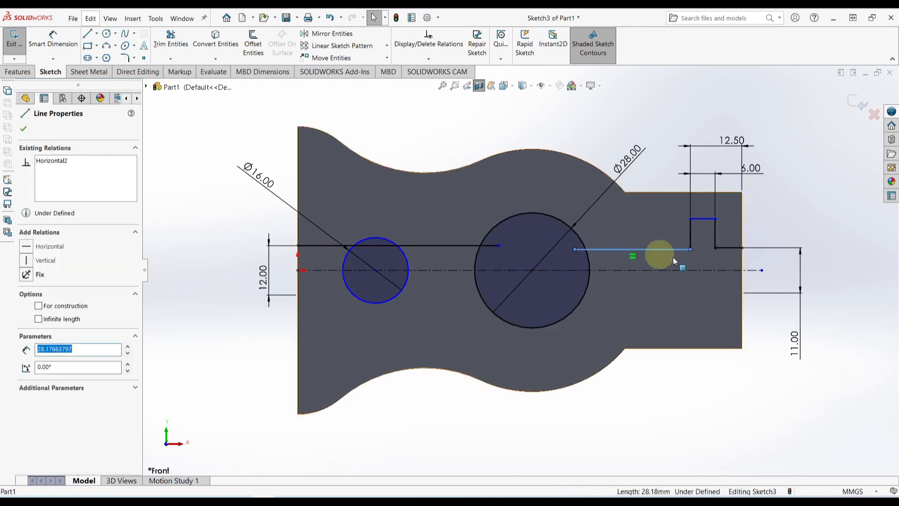
ctrl+click(724, 248)
click(28, 256)
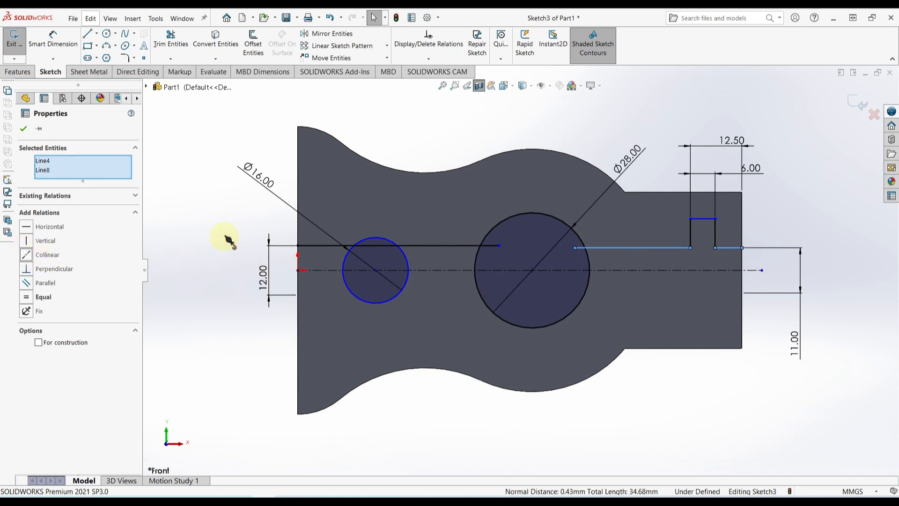
click(216, 242)
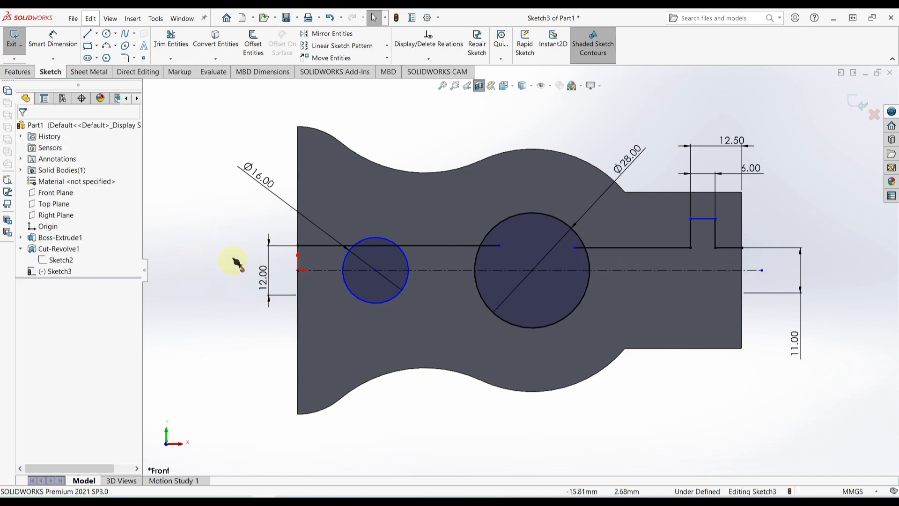
Step: Trim the 28 mm circle below the bore lines, the line ends inside it, and the lower half of the 16 mm circle
click(170, 37)
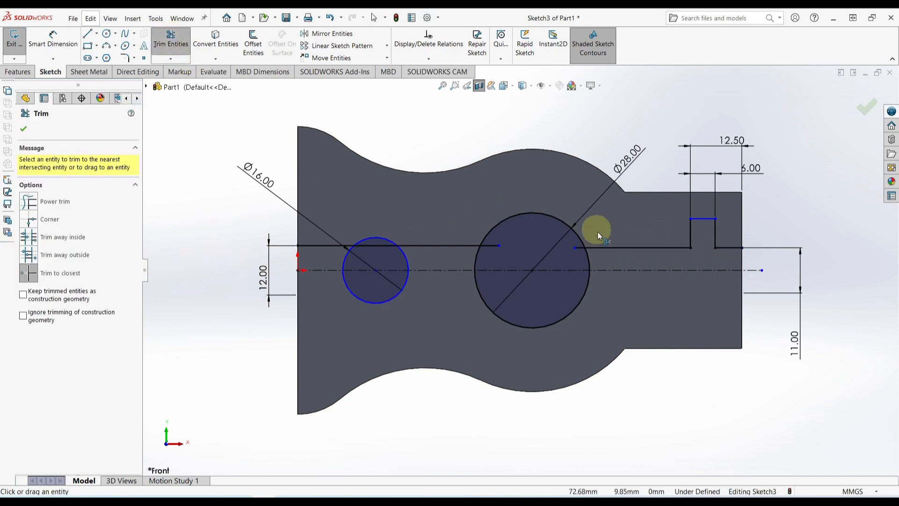
click(587, 258)
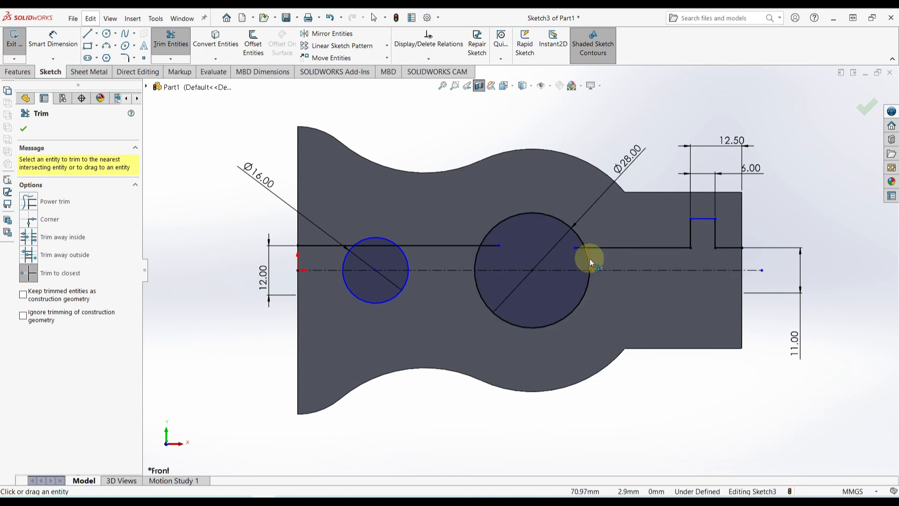
click(587, 286)
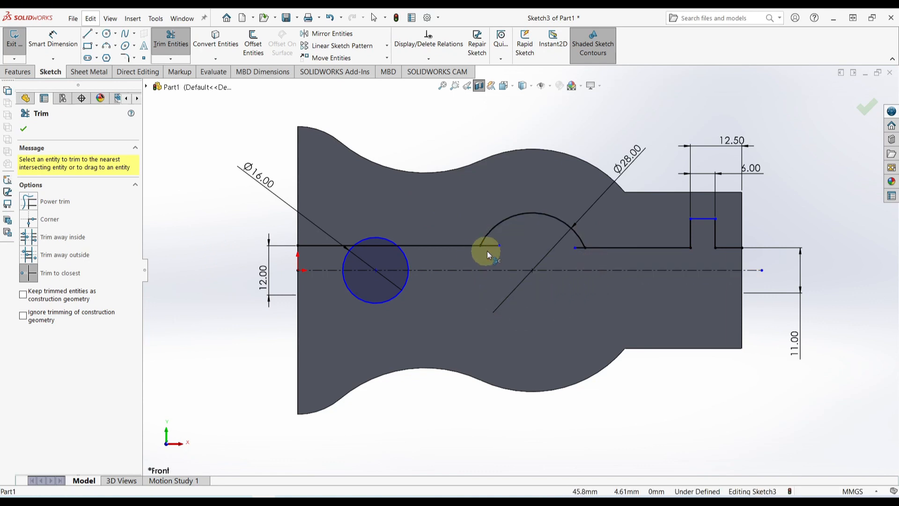
click(575, 248)
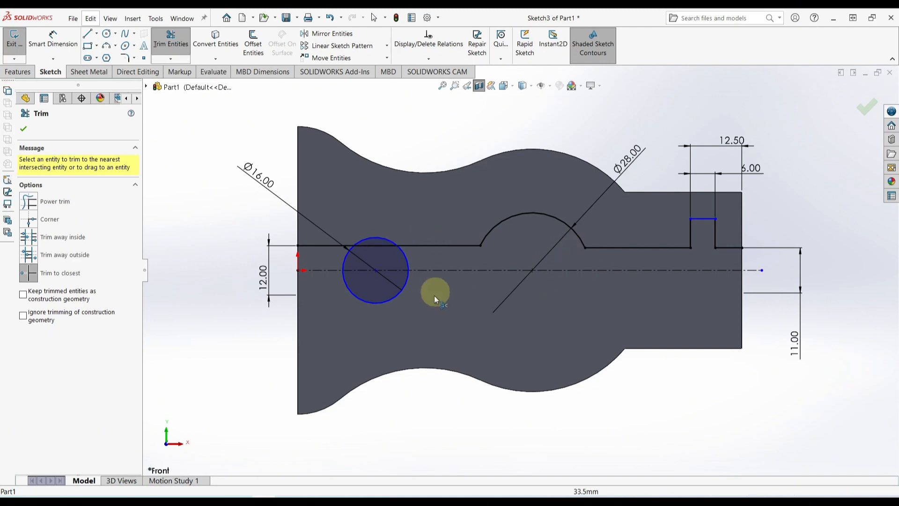
click(387, 302)
key(Escape)
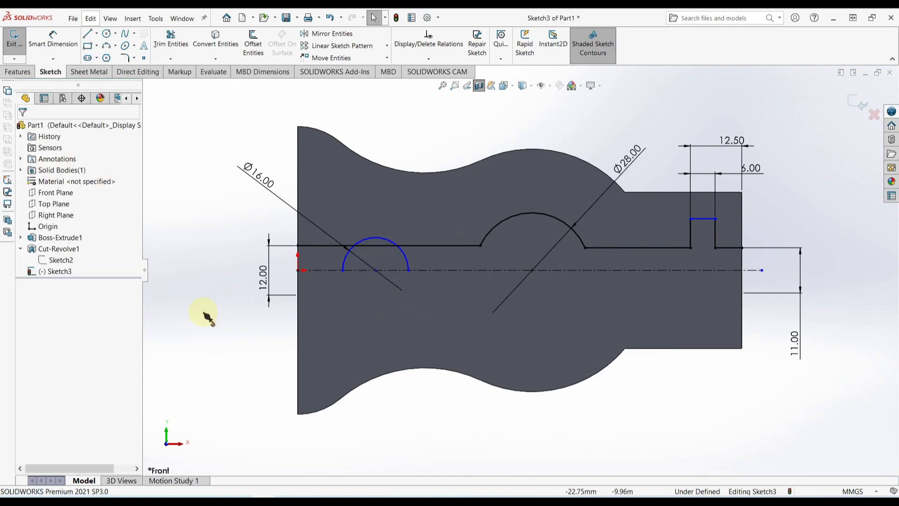
Step: Dimension the 16 mm arc's center at 18.5 mm from the wide end face
right_drag(206, 311, 194, 213)
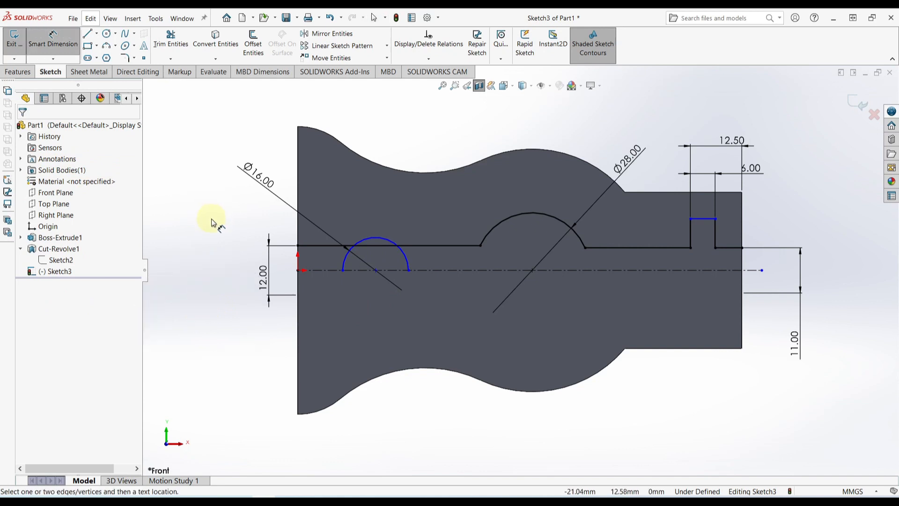
click(298, 159)
click(374, 237)
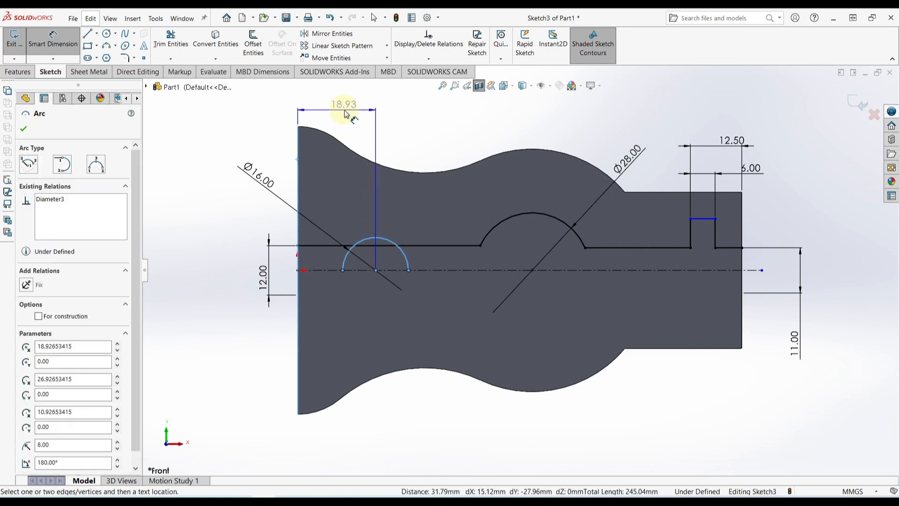
click(345, 113)
text(18.5)
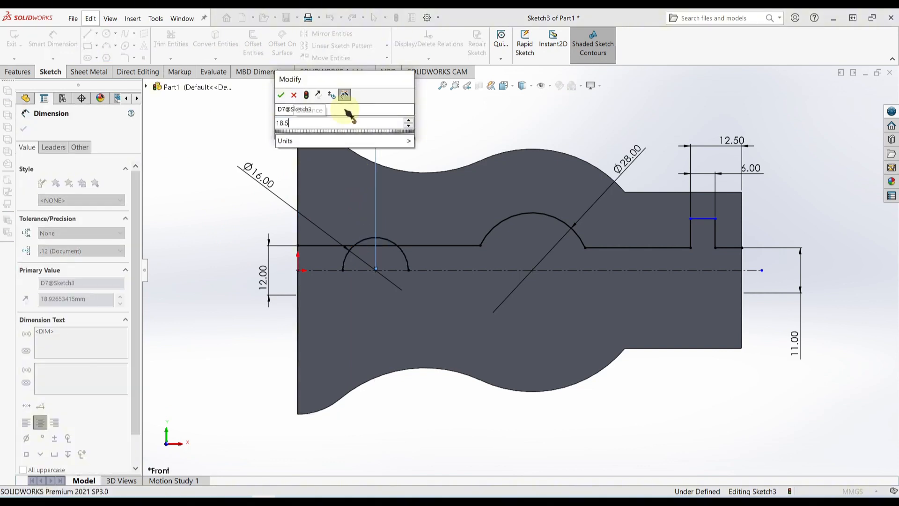
key(Return)
Step: Trim the 16 mm arc below the 12 mm bore line and the line segment inside the arc
click(171, 38)
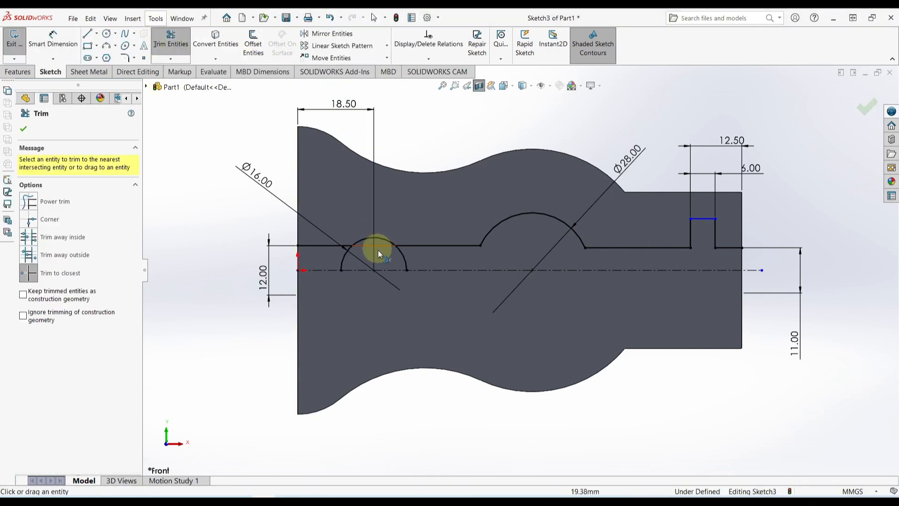
click(342, 261)
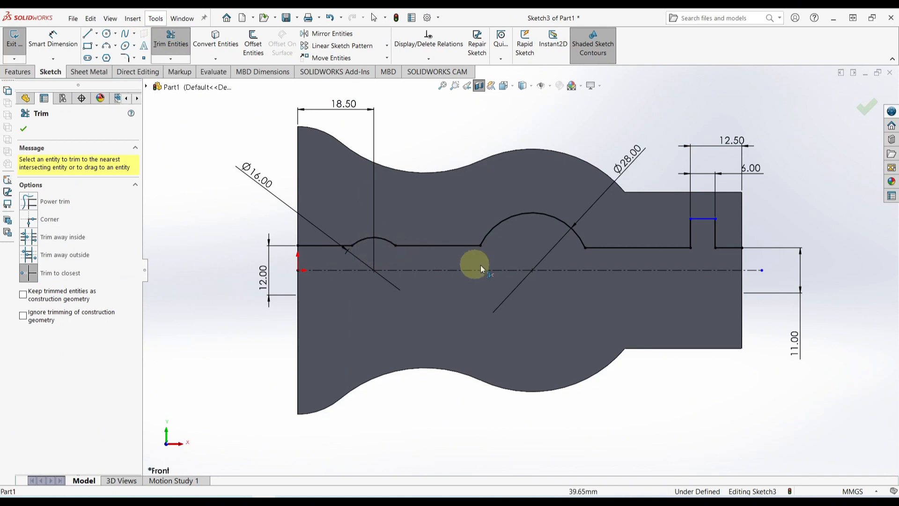
Step: Dimension the groove's top line about the centerline as a 22 mm diameter and move the 11 mm dimension closer to the part
key(Escape)
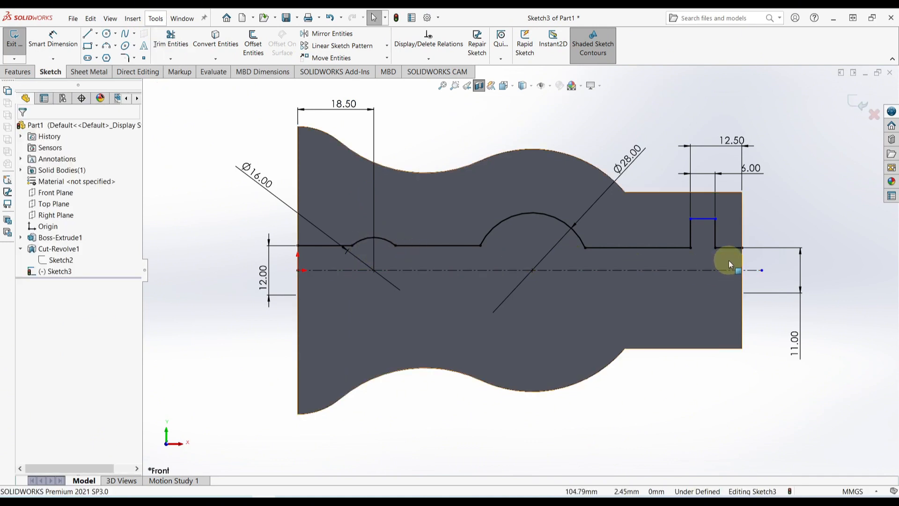
right_drag(829, 285, 829, 225)
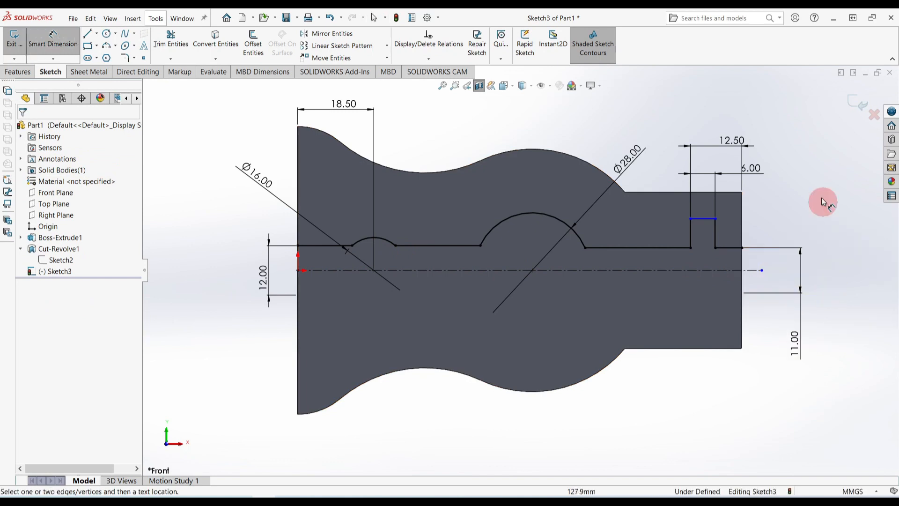
click(712, 223)
click(723, 270)
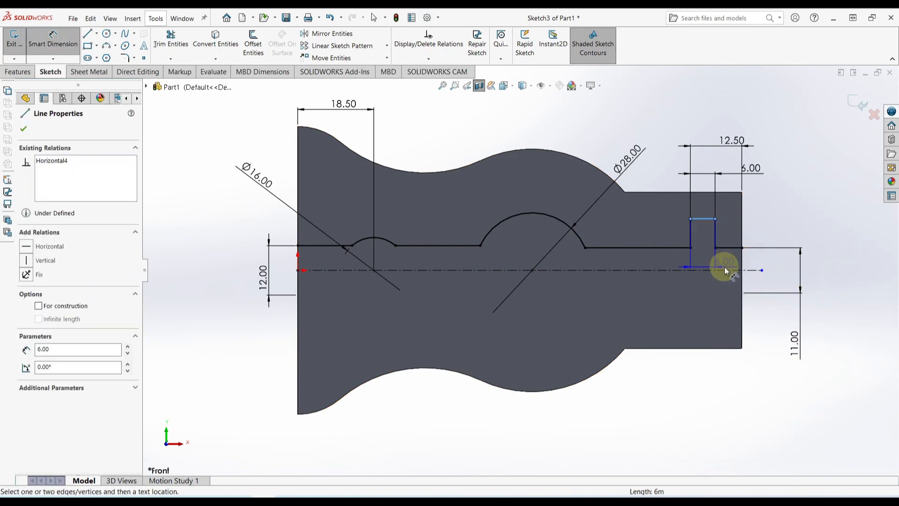
click(836, 288)
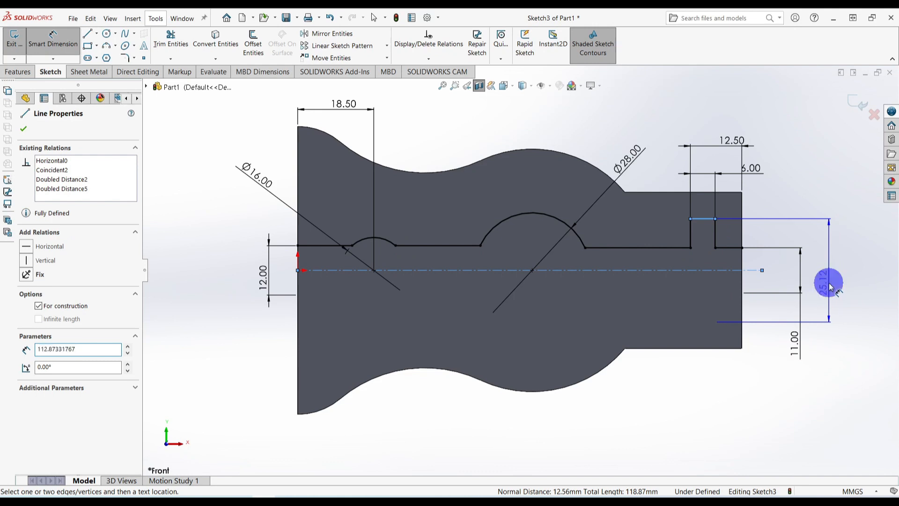
text(22)
key(Return)
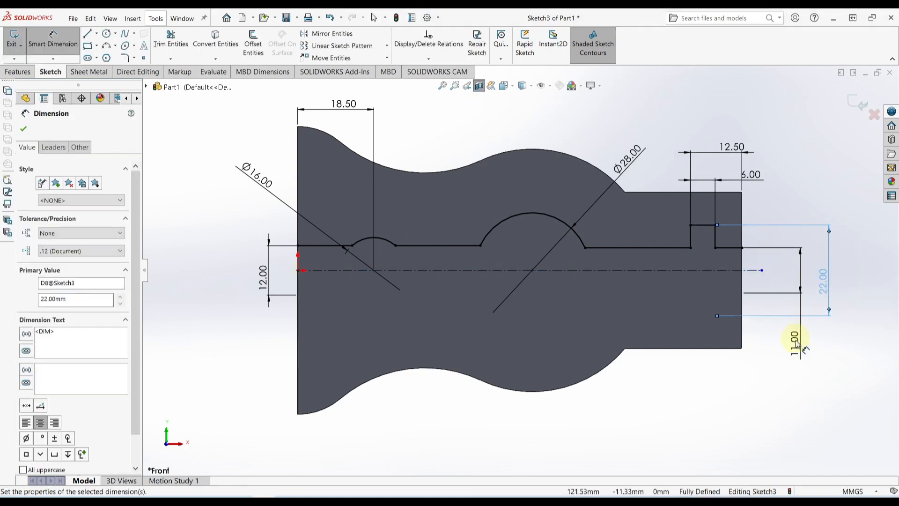
drag(796, 342, 780, 270)
key(Escape)
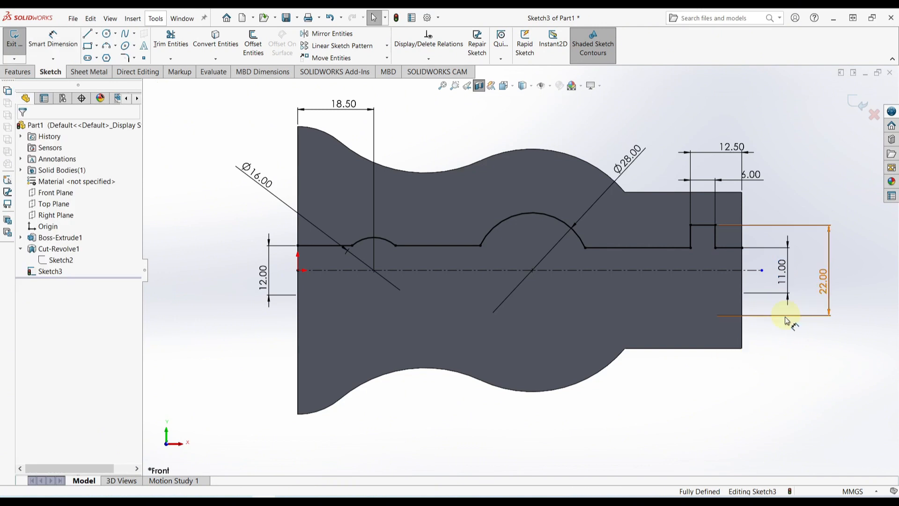
Step: Close the bore profile with lines from the 12 mm bore line down to the origin, along the axis, and up the narrow end face
click(87, 36)
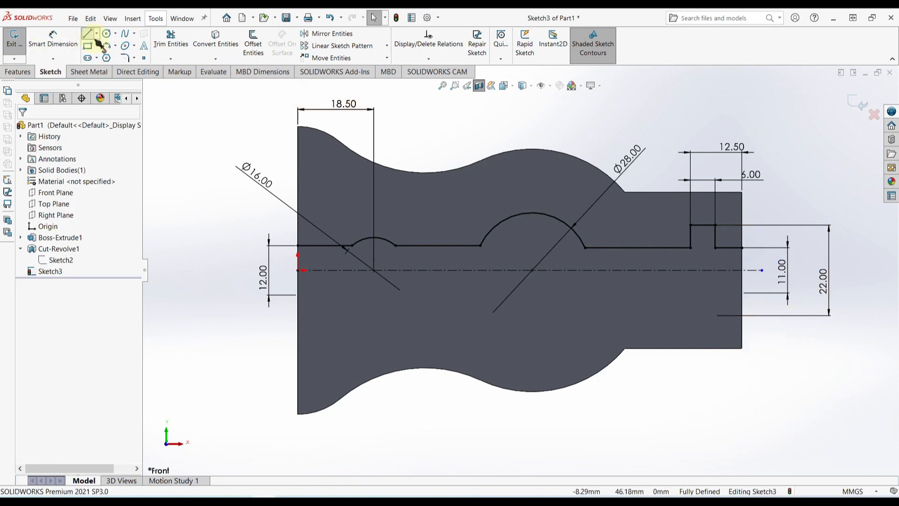
click(297, 245)
click(299, 271)
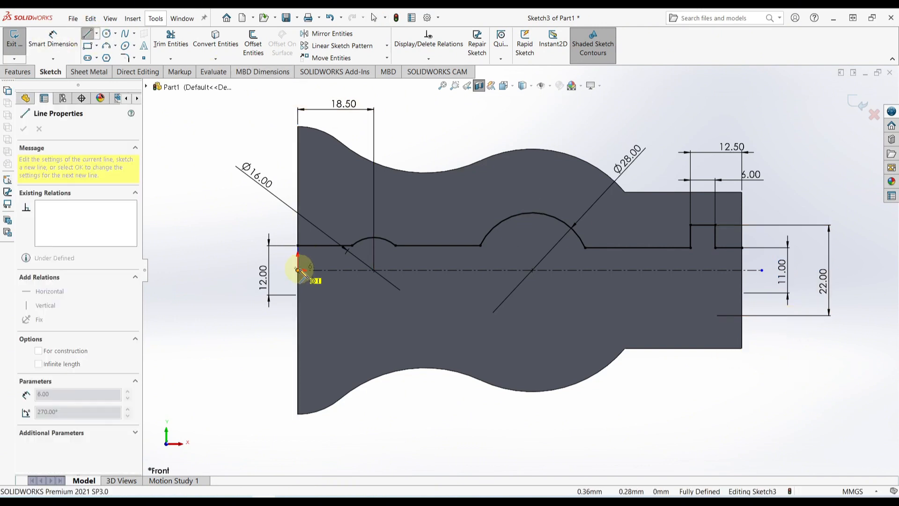
click(743, 270)
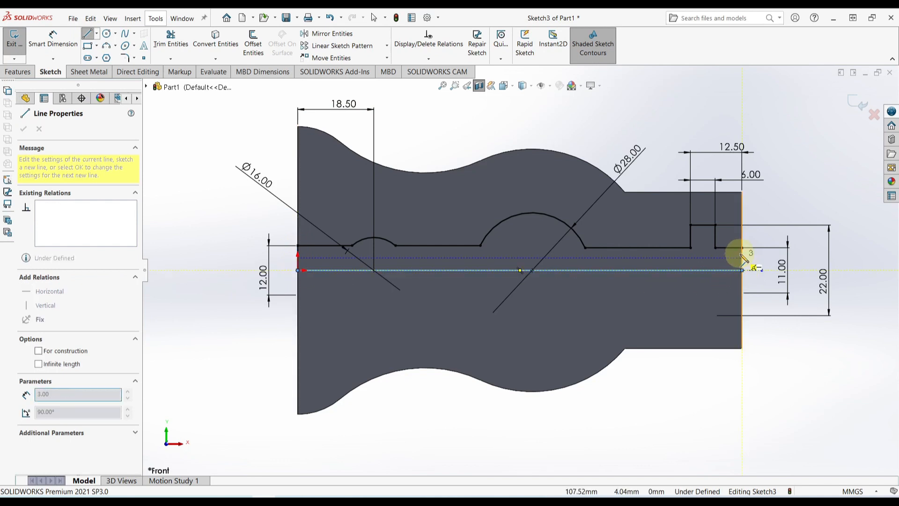
click(742, 248)
key(Escape)
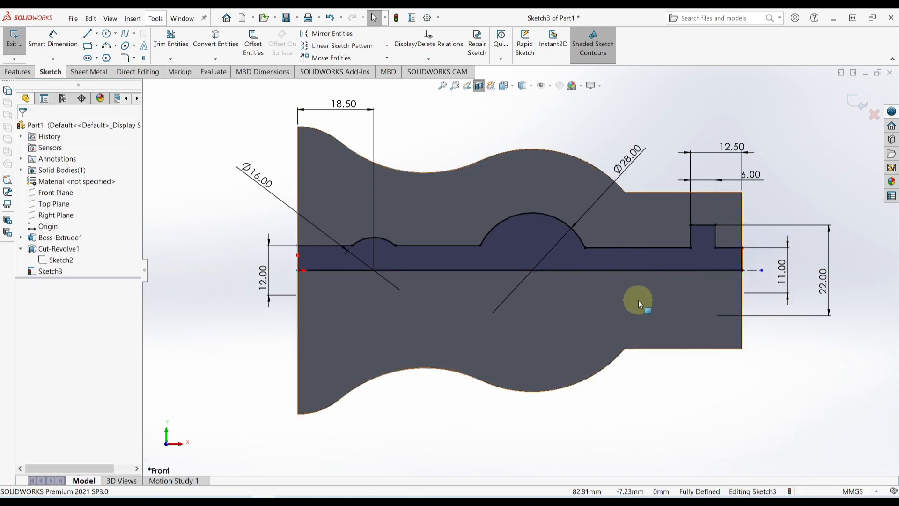
Step: Cut the bore with a 360° Revolved Cut of the closed profile about the centerline
click(29, 72)
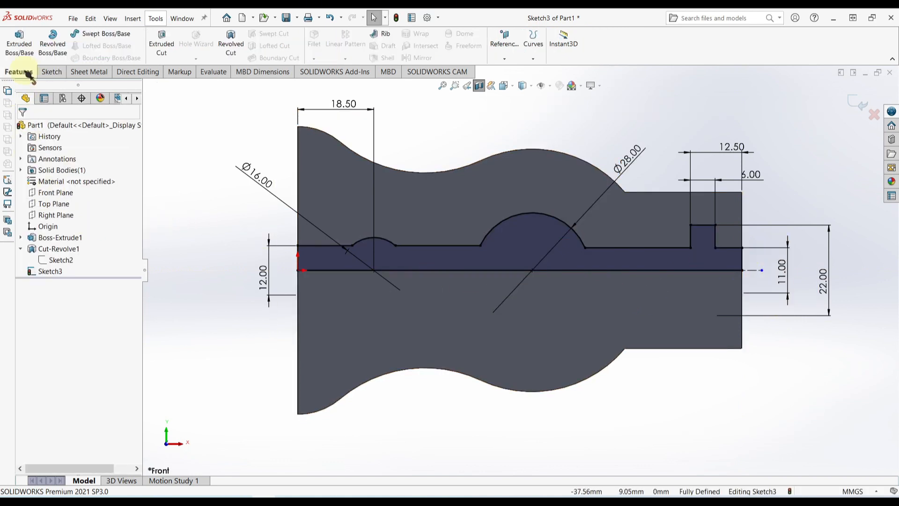
click(231, 44)
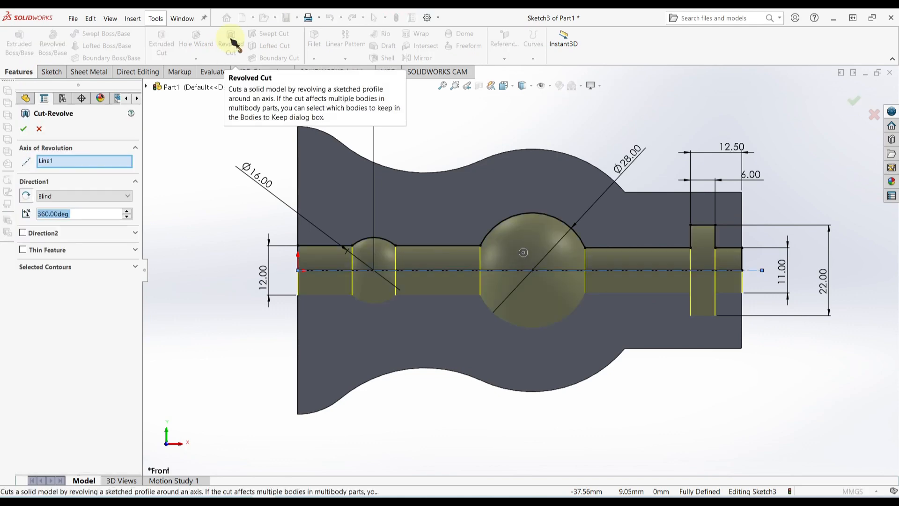
click(23, 130)
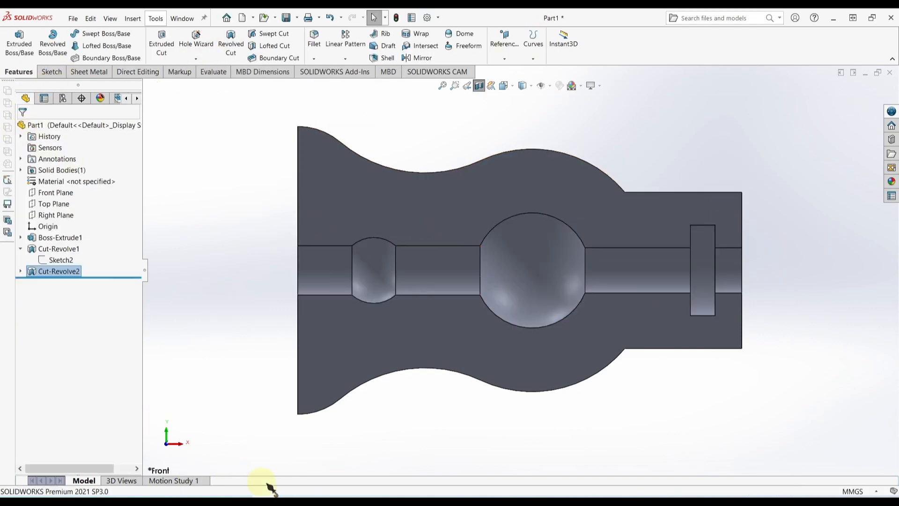
Step: Compare the part with the PDF drawing and examine it from outside and sectioned at the Front Plane
click(264, 501)
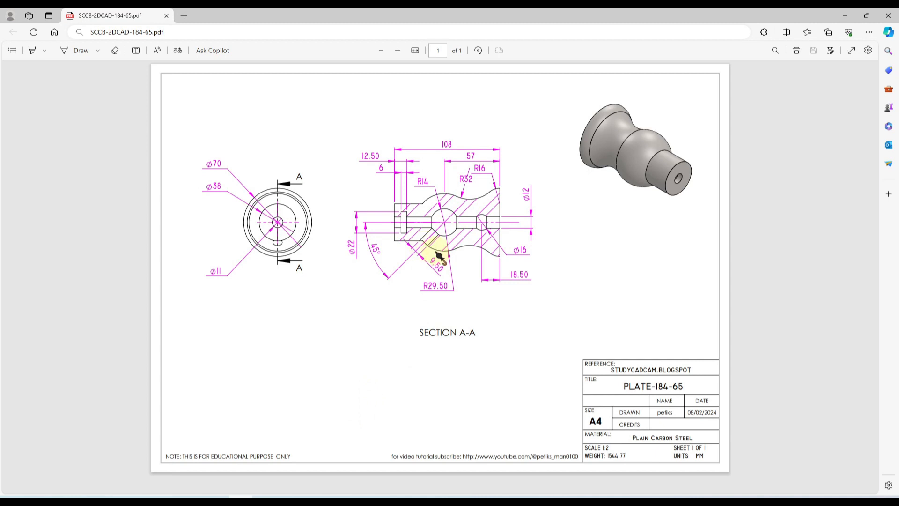
click(263, 500)
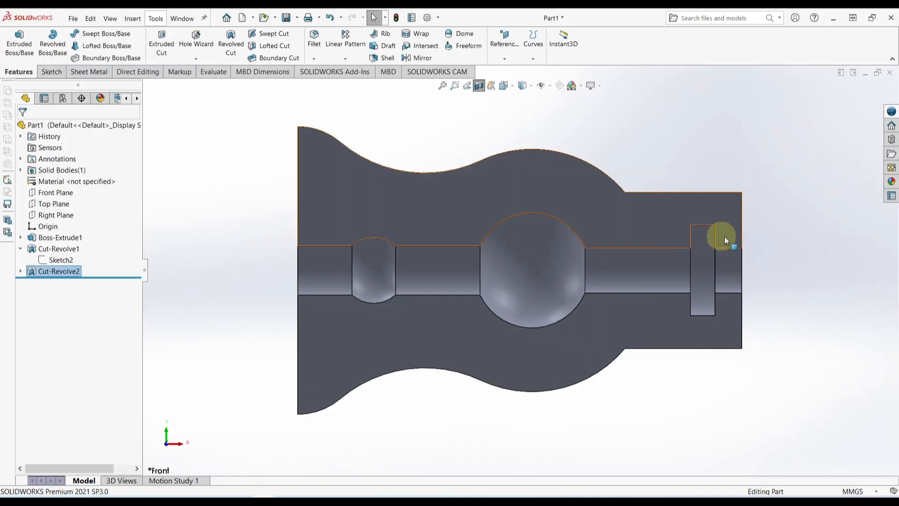
middle_drag(693, 277, 566, 293)
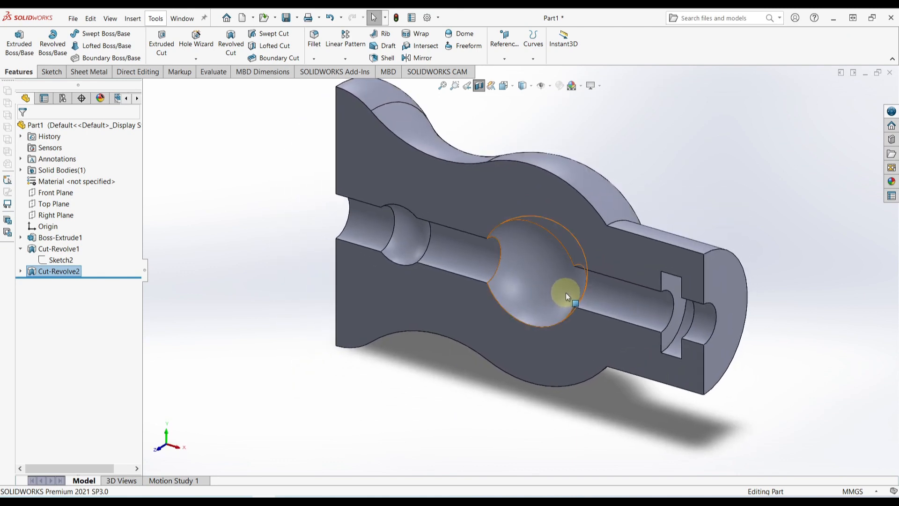
key(ctrl+1)
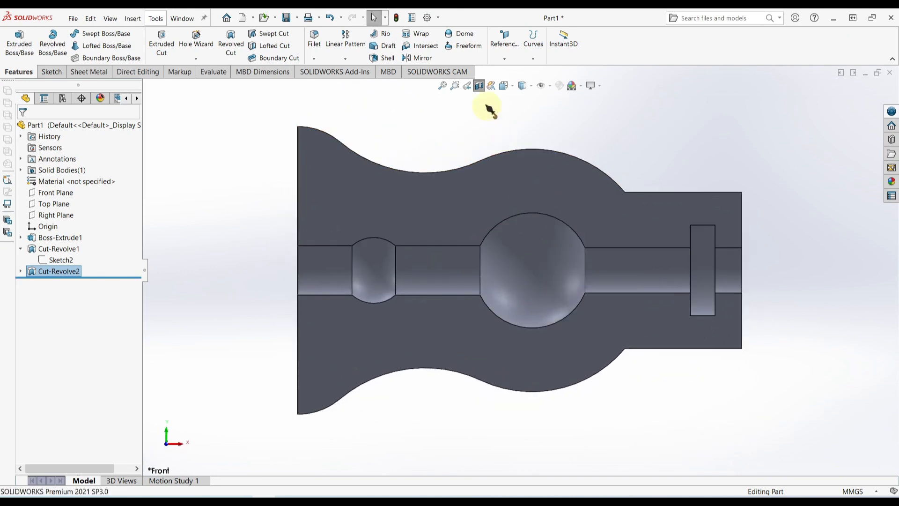
click(478, 86)
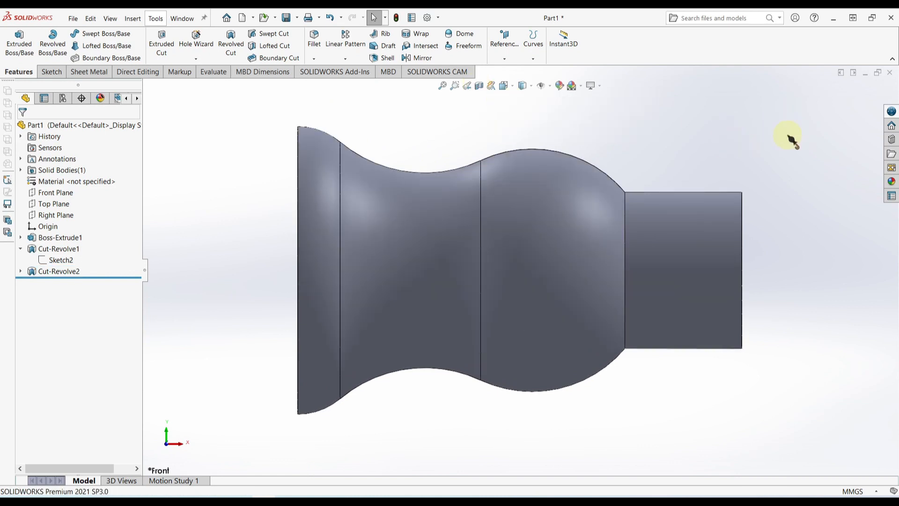
middle_drag(783, 148, 759, 188)
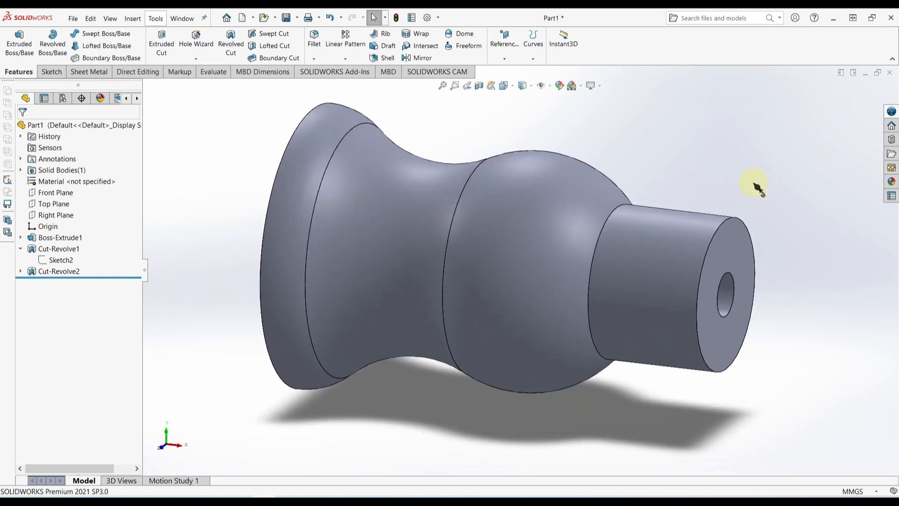
key(ctrl+1)
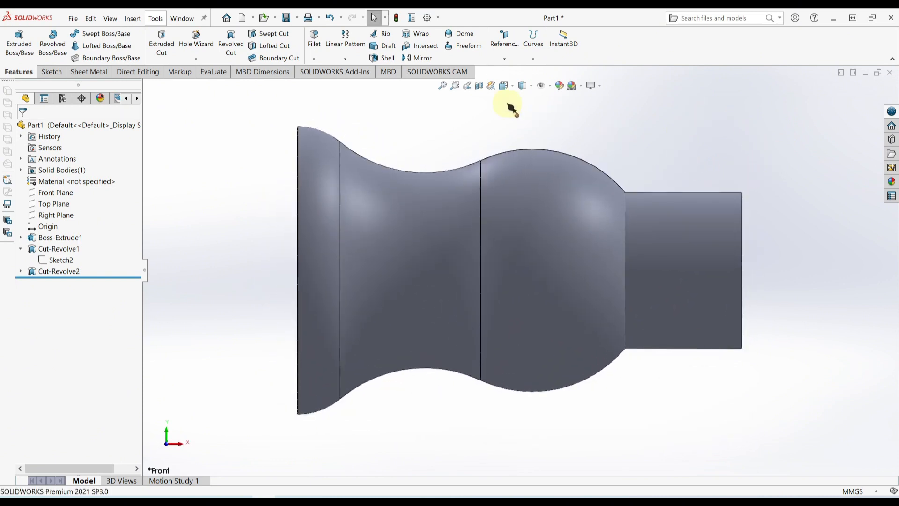
click(479, 86)
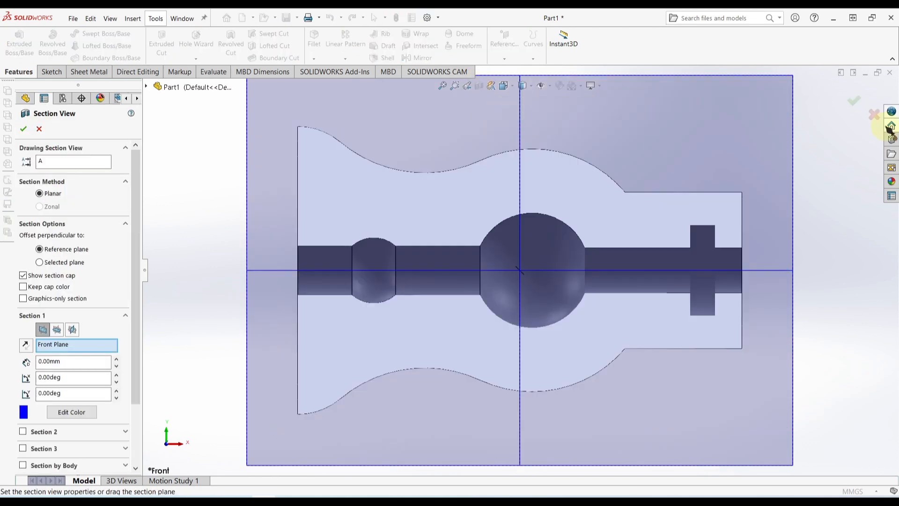
click(855, 103)
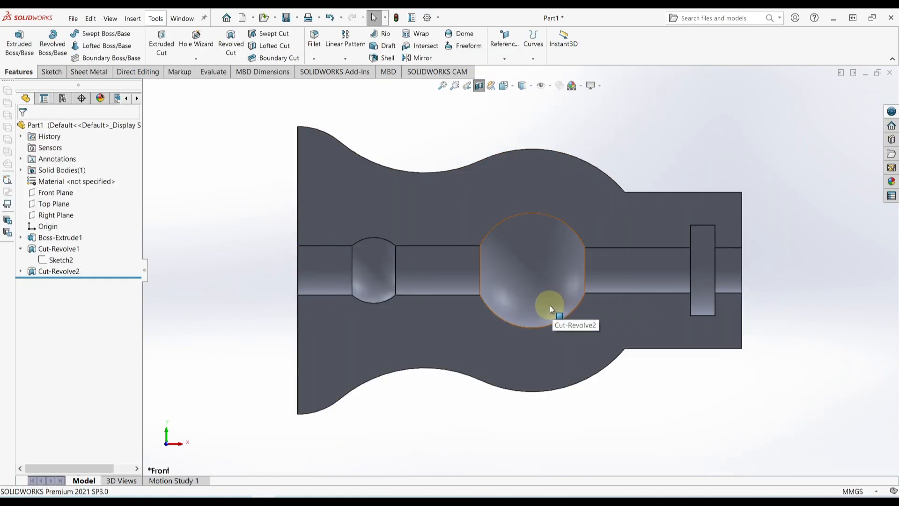
Step: Start a sketch on the Front Plane and check the slanted hole in section A-A of the PDF drawing
click(53, 194)
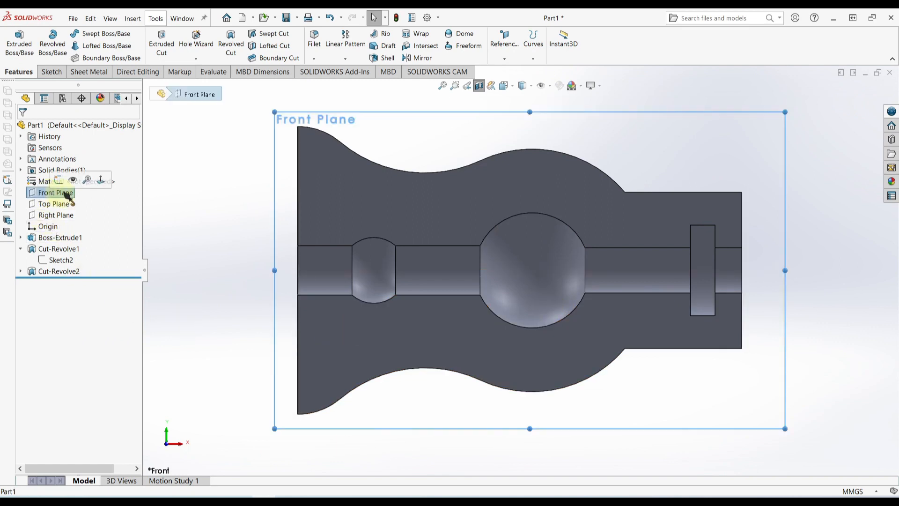
click(52, 71)
click(15, 42)
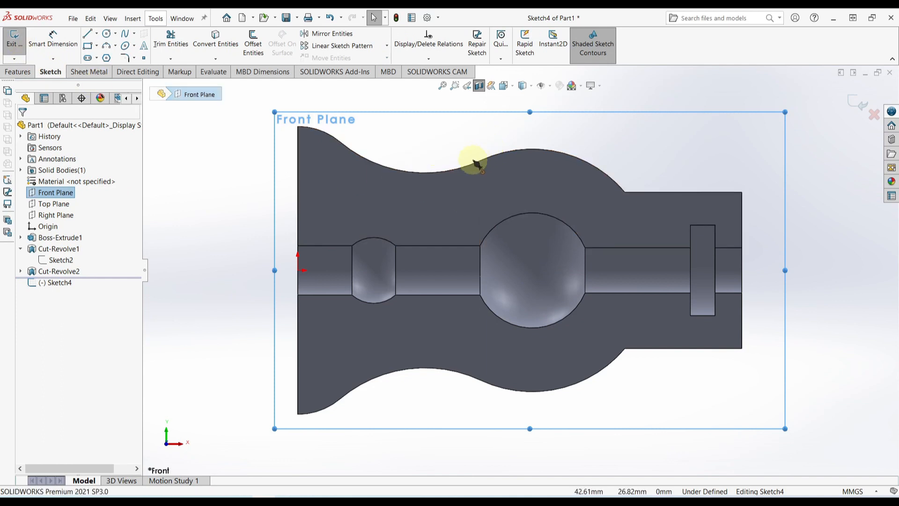
click(264, 495)
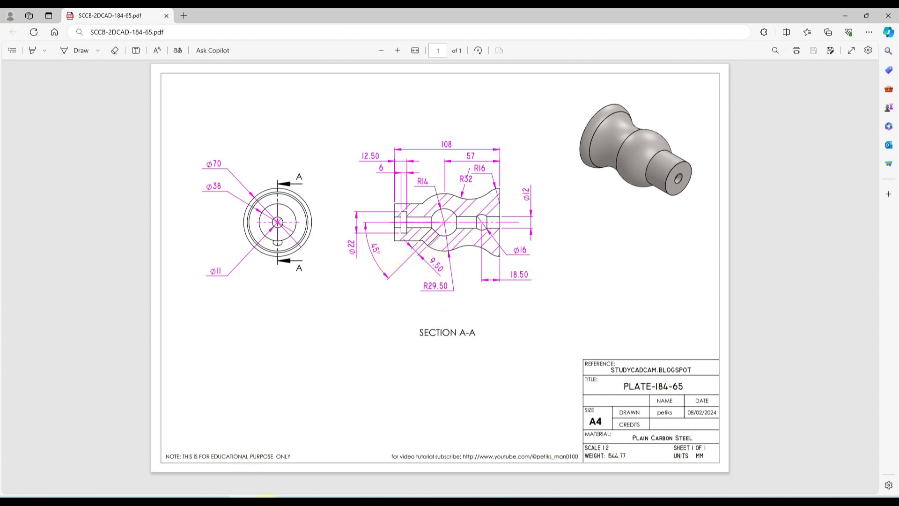
mouse_move(267, 495)
click(270, 466)
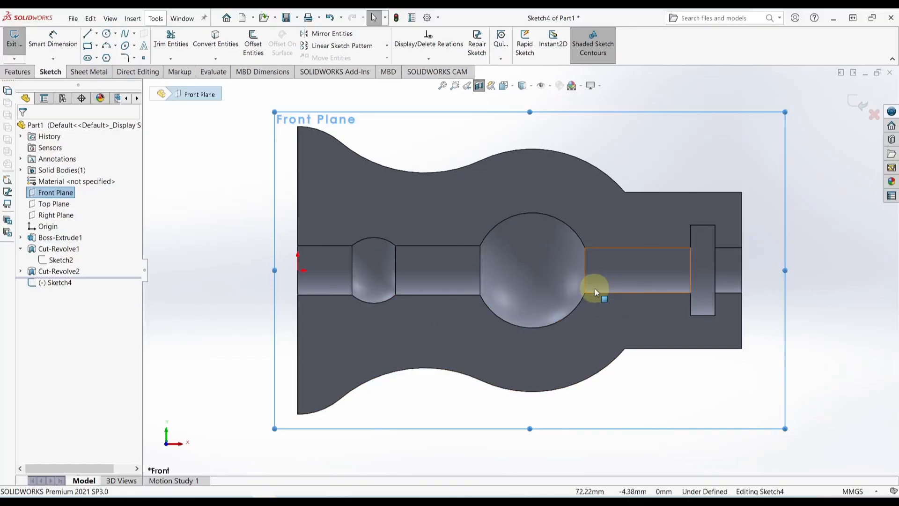
click(228, 253)
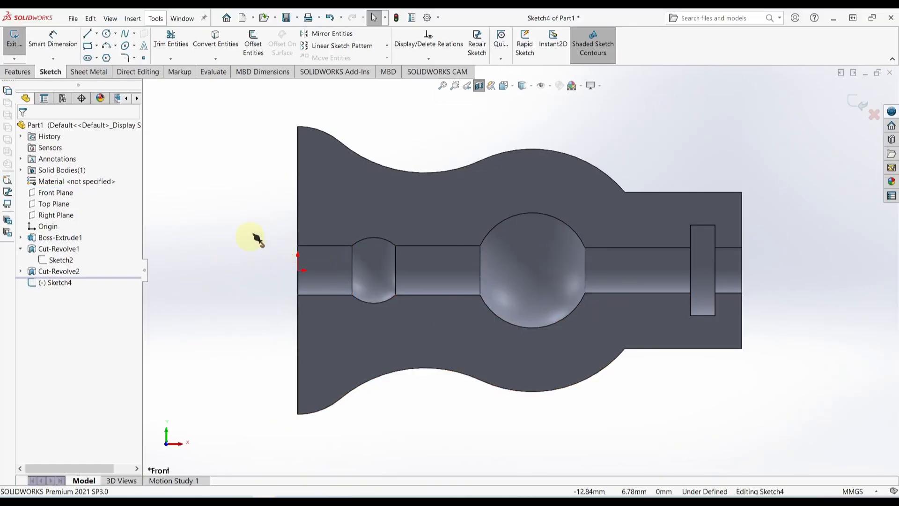
Step: Show Sketch3, the bore profile sketch under Cut-Revolve2, as reference geometry
click(21, 271)
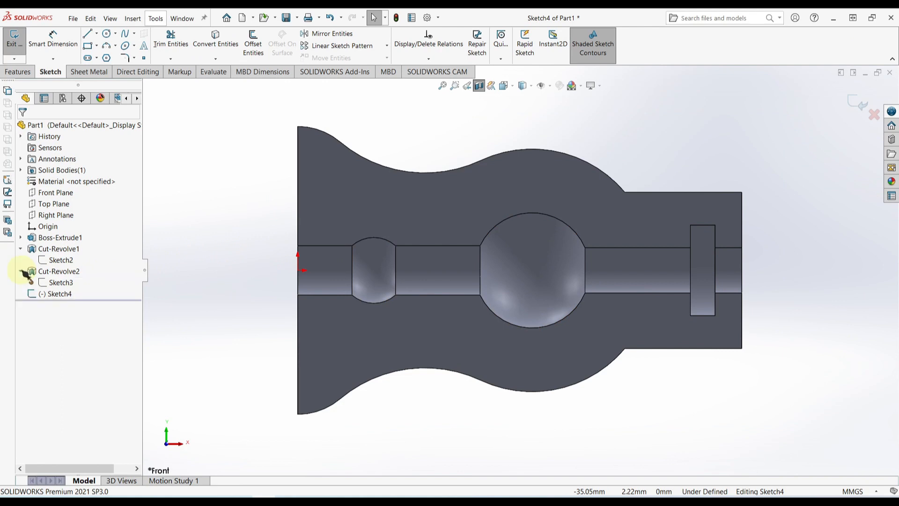
click(60, 282)
click(67, 269)
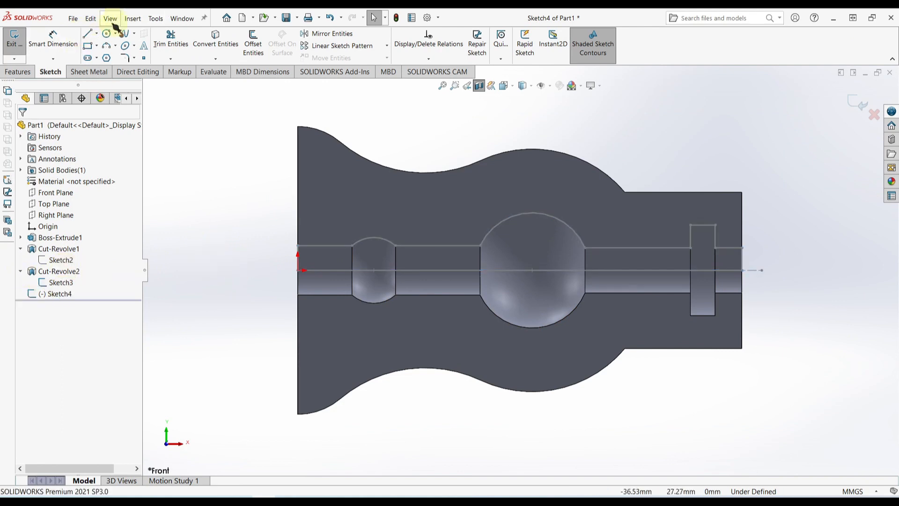
Step: Sketch a slanted line from the axis down past the outer contour and make its upper end coincident with the spherical cavity's center
click(88, 35)
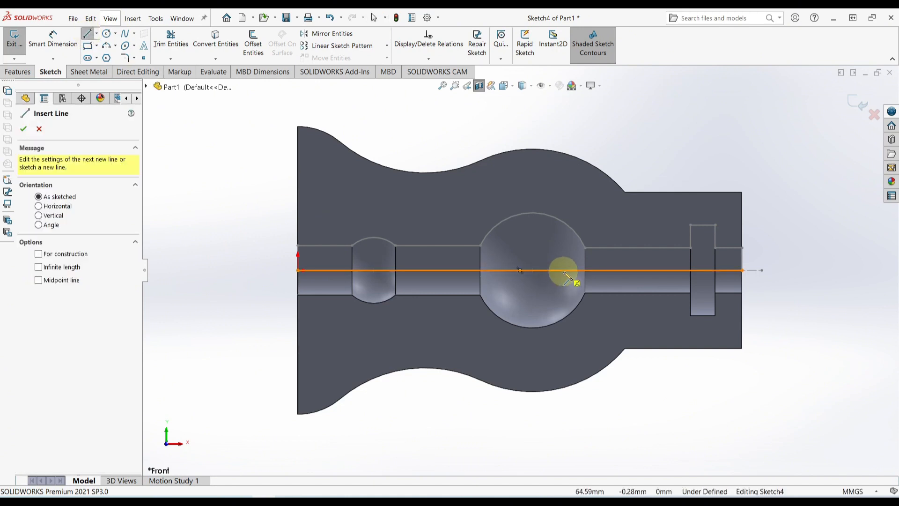
click(563, 271)
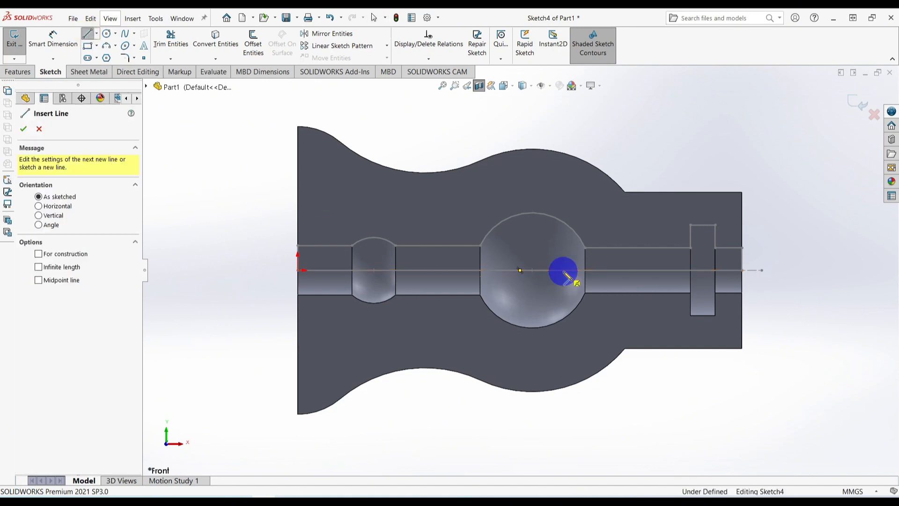
click(665, 384)
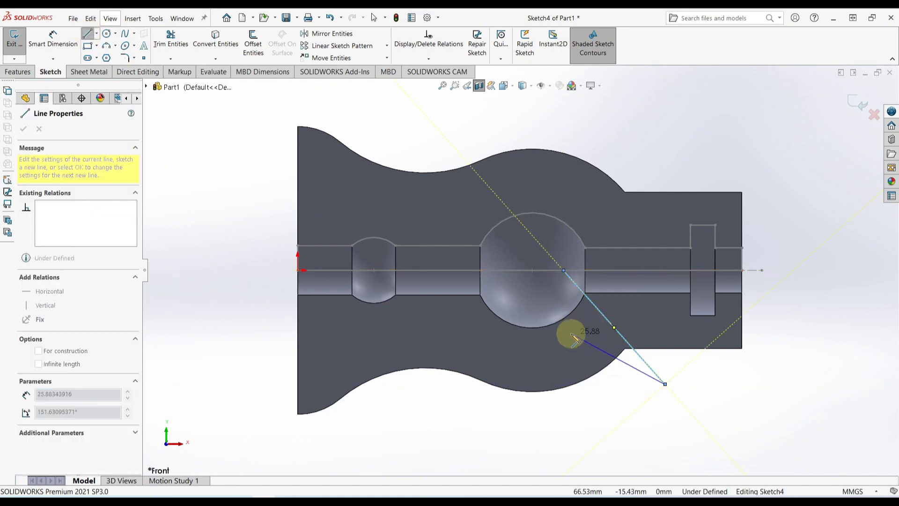
key(Escape)
click(564, 271)
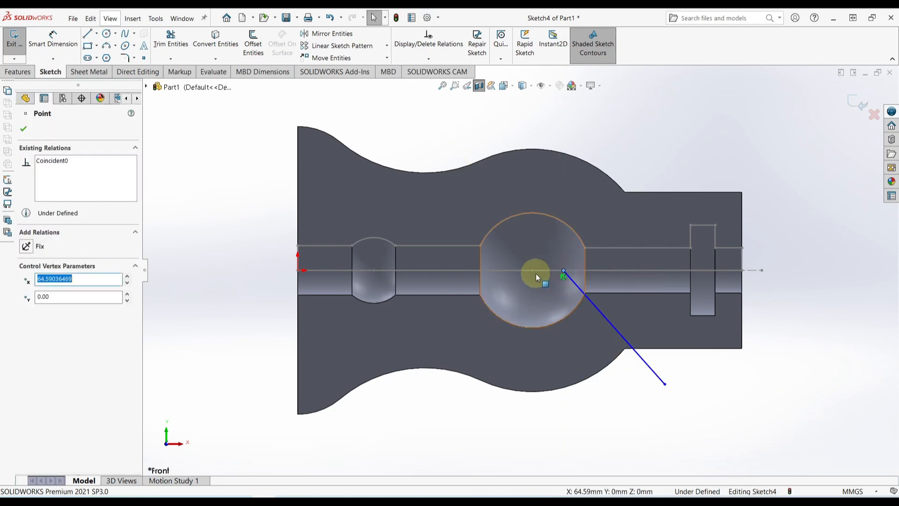
ctrl+click(533, 271)
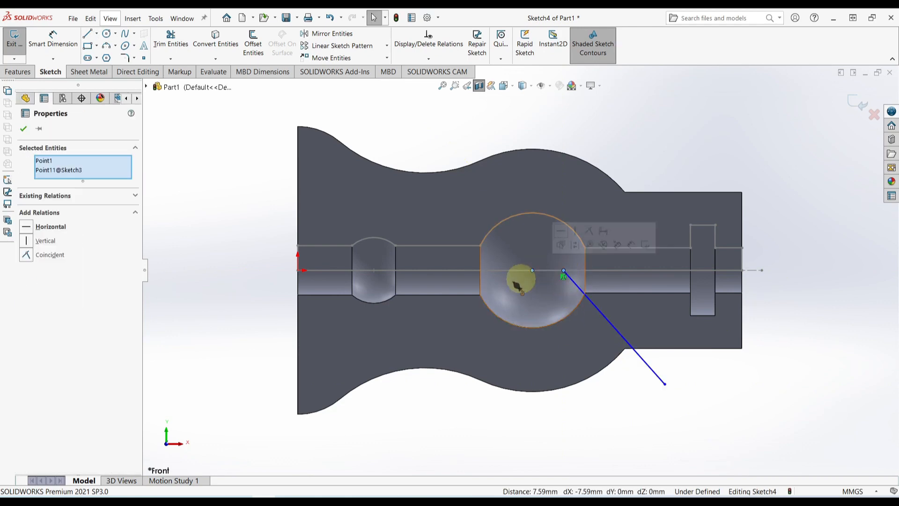
click(26, 256)
Step: Dimension the angle between the slanted line and the horizontal centre axis as 45°
right_drag(788, 391, 771, 321)
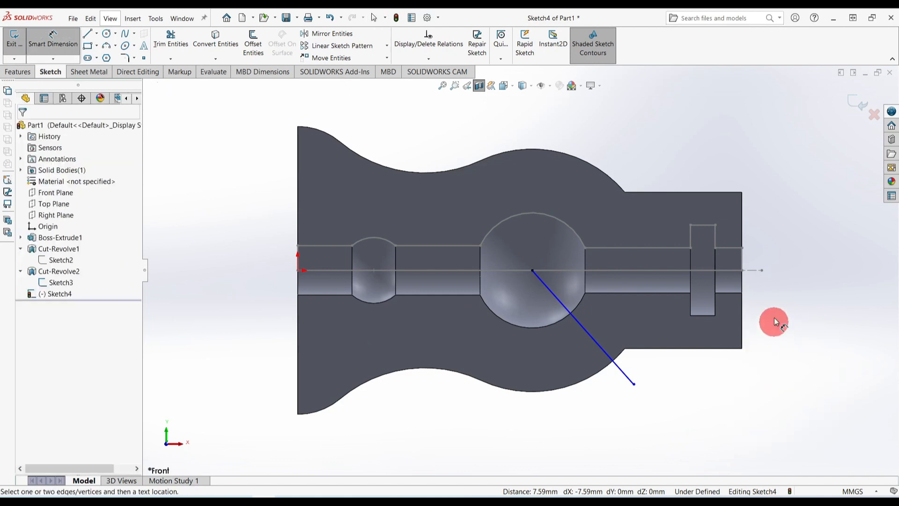
click(557, 302)
click(598, 270)
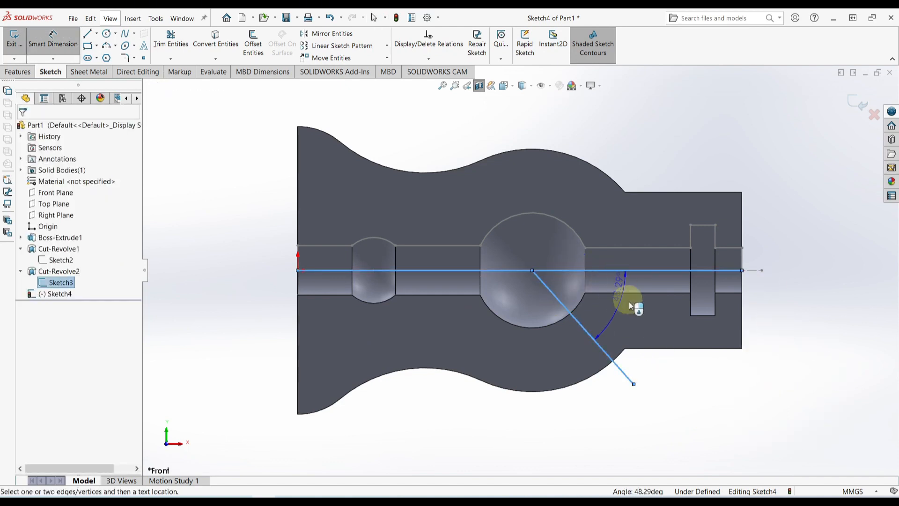
click(636, 314)
text(45)
key(Return)
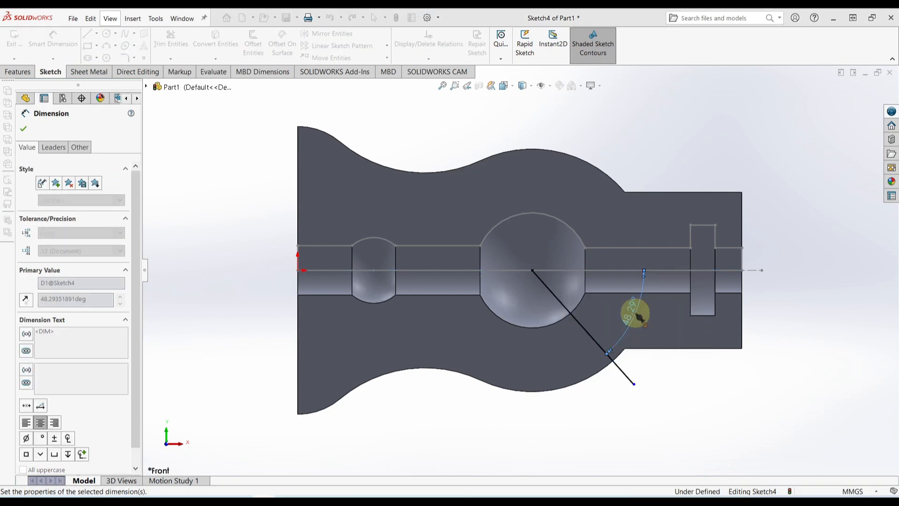
key(Escape)
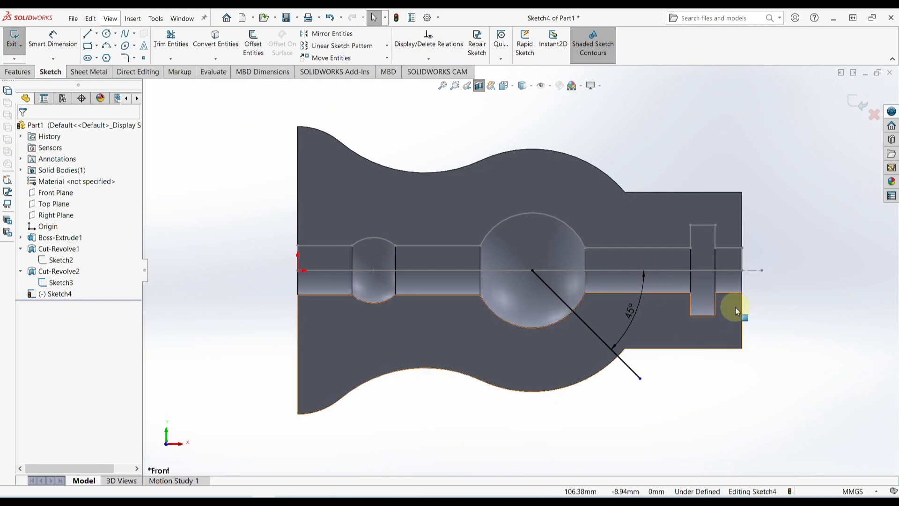
Step: Hide Sketch3, the bore profile sketch, and exit the slanted line's sketch
click(60, 282)
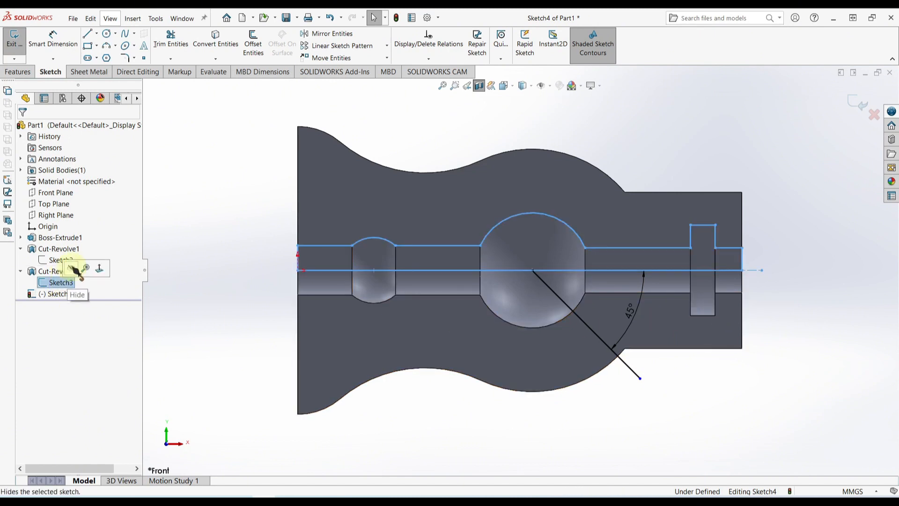
click(72, 268)
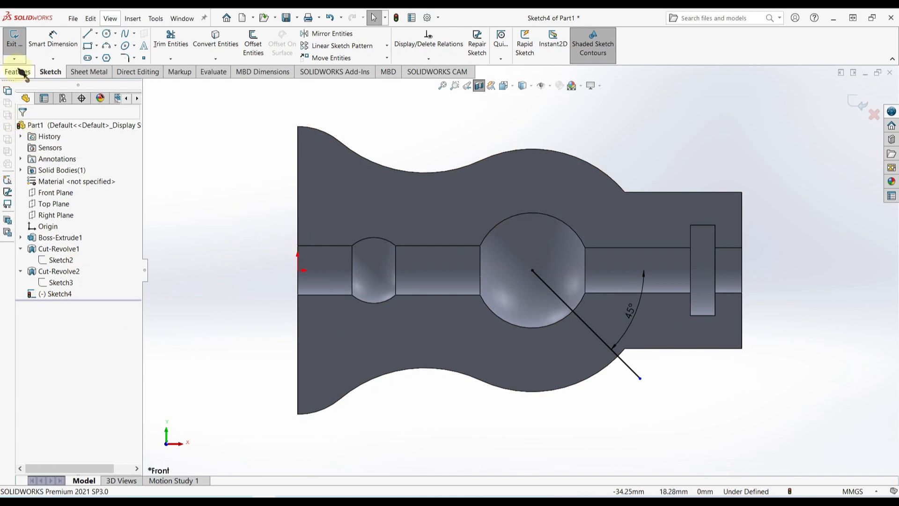
click(856, 107)
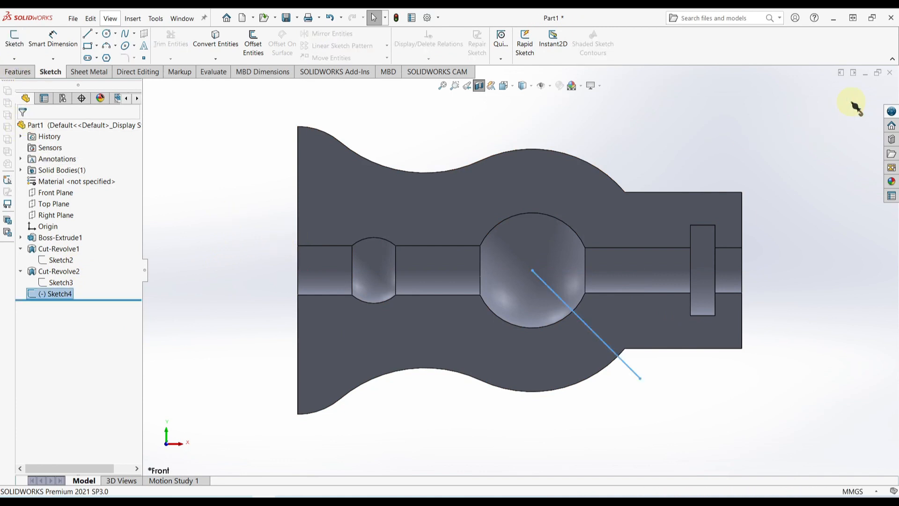
Step: Cut the slanted hole as a Swept Cut with a 9.5 mm circular profile along Sketch4, checking its diameter in the PDF drawing
click(17, 71)
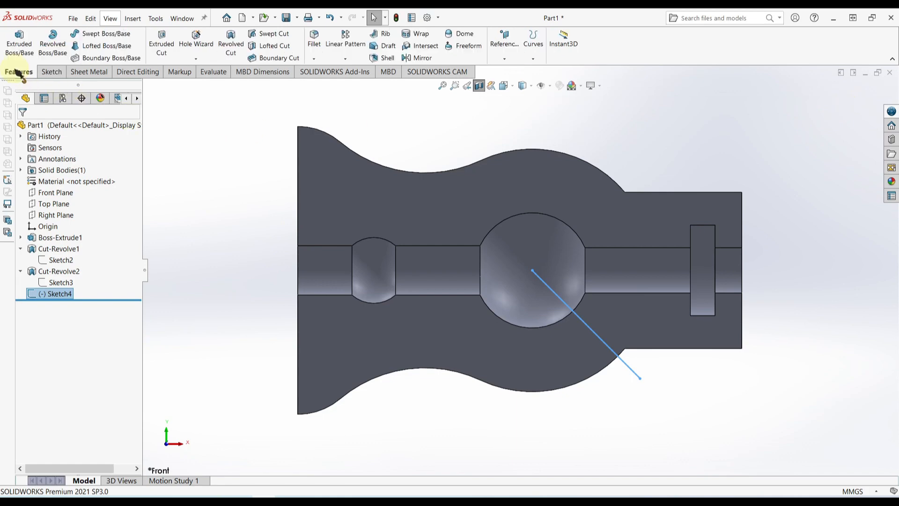
click(273, 33)
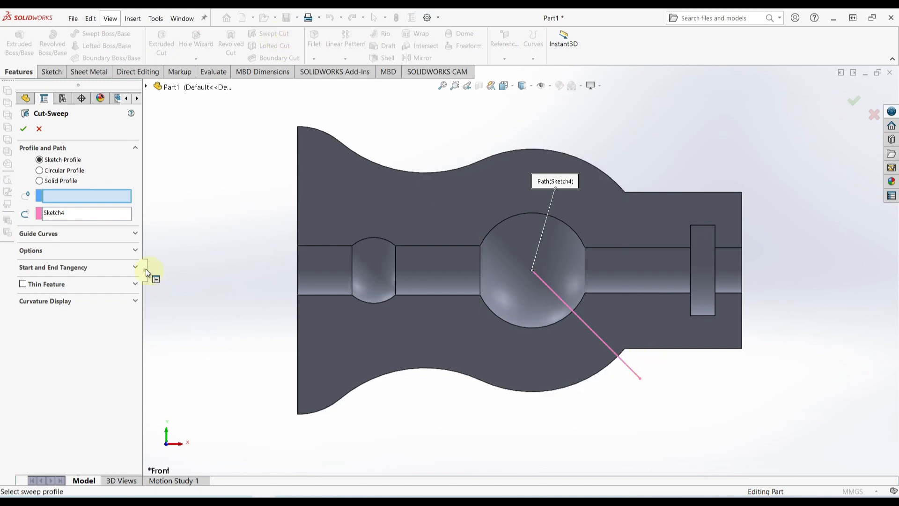
click(41, 172)
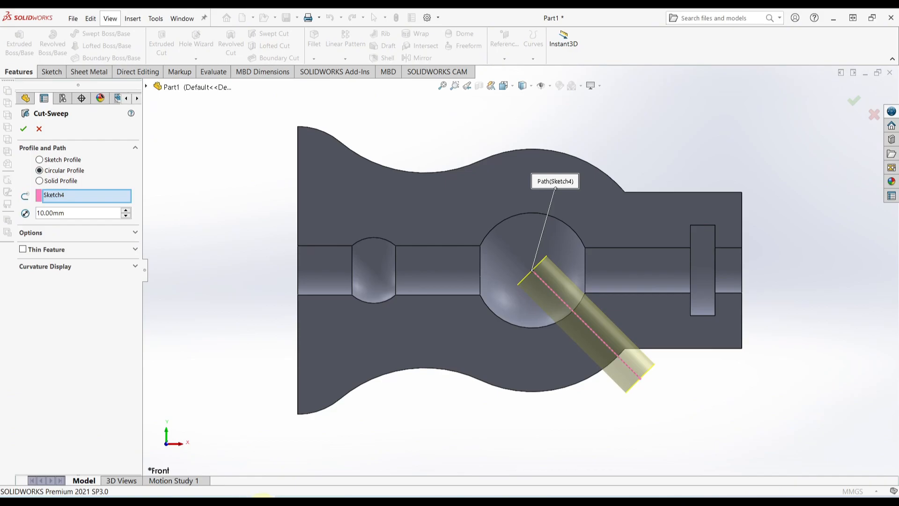
click(296, 494)
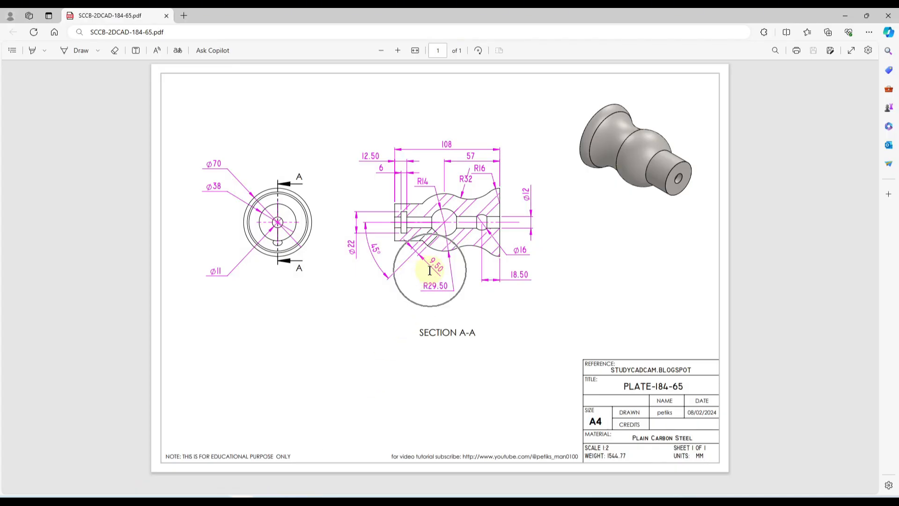
click(261, 493)
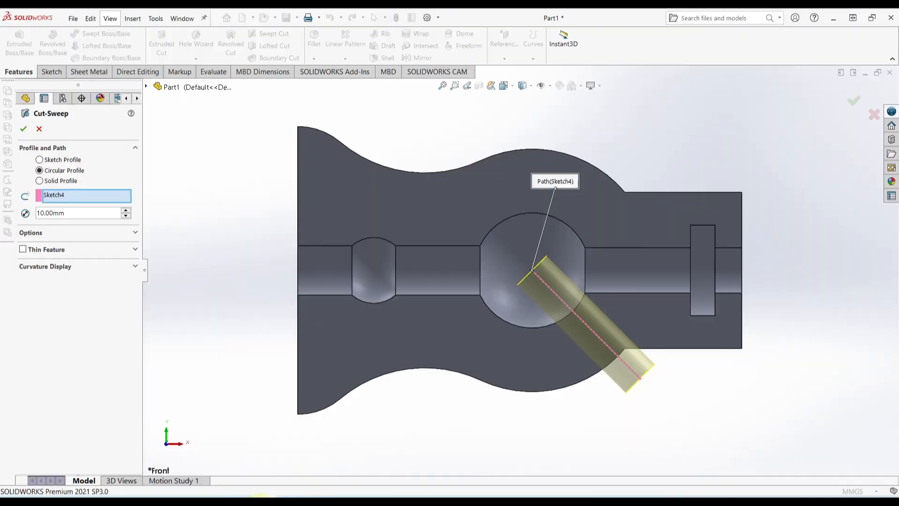
double_click(66, 213)
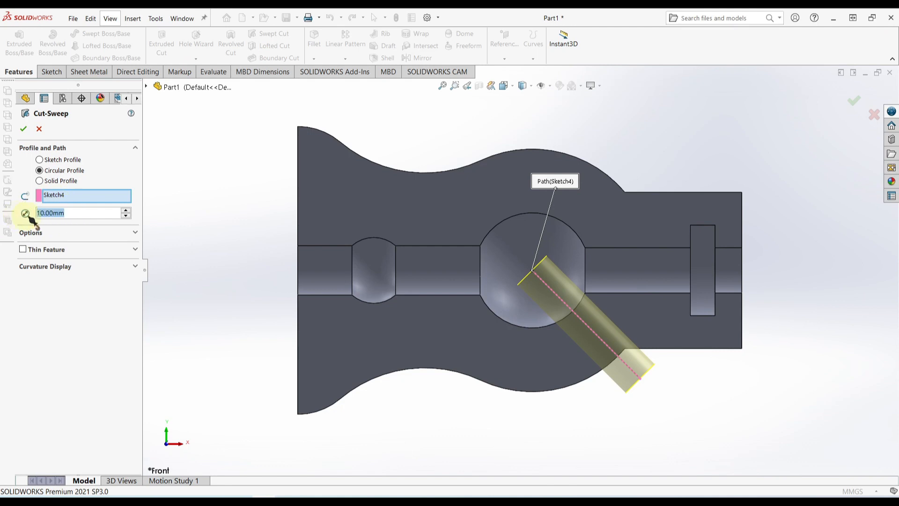
text(9.5)
key(Return)
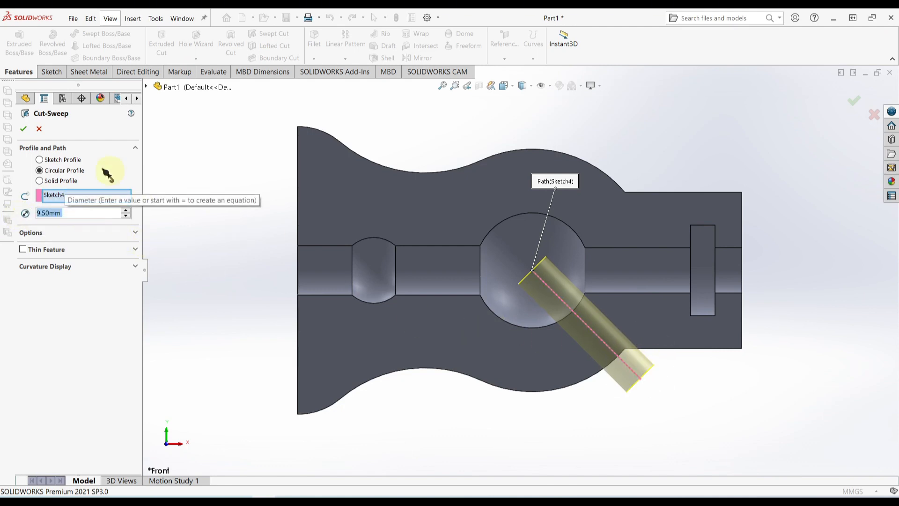
click(23, 130)
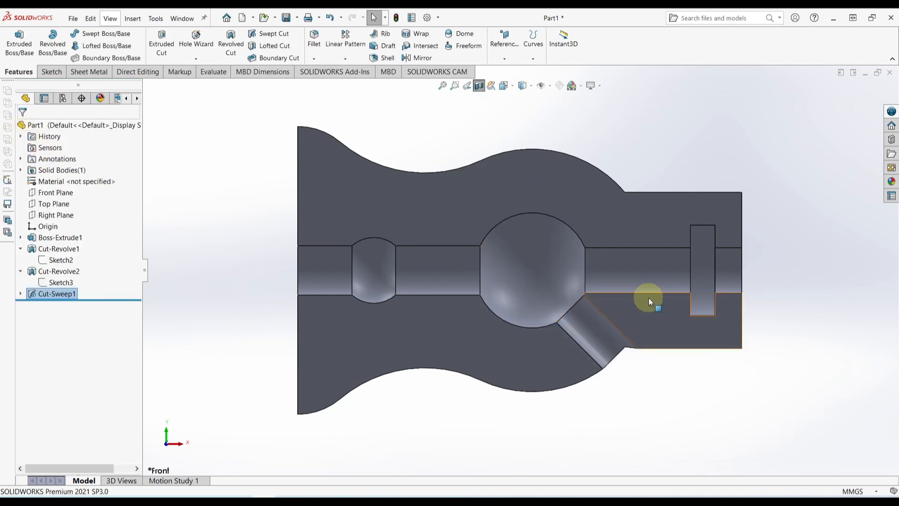
Step: Turn off the section view and examine the slanted hole's opening from below, returning to the isometric view
click(479, 86)
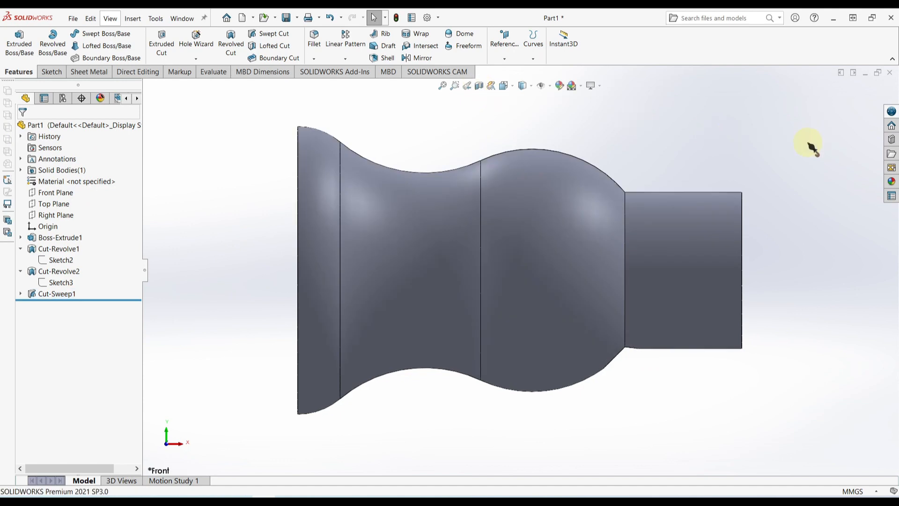
key(ctrl+7)
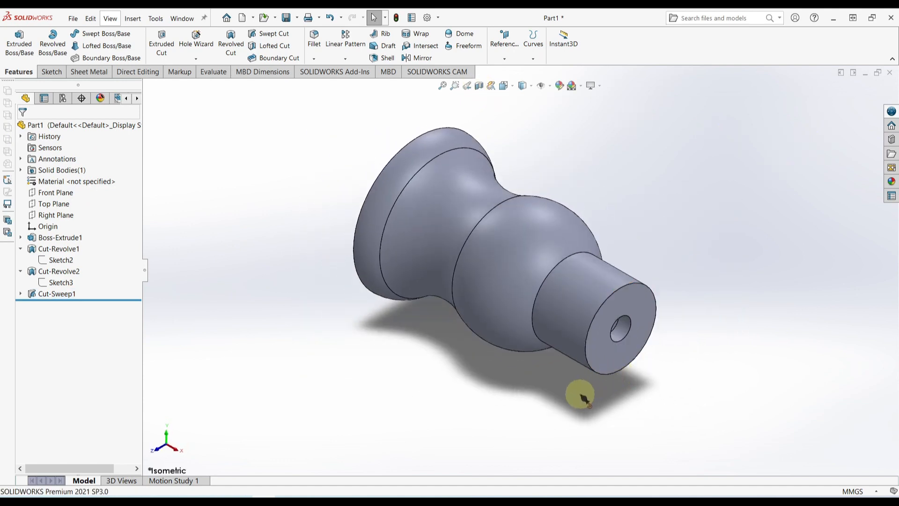
middle_drag(583, 398, 572, 170)
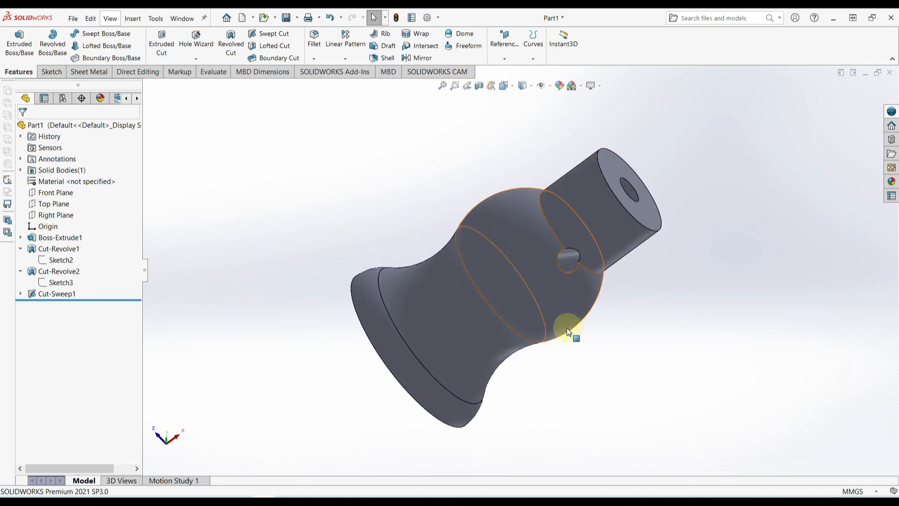
middle_drag(567, 331, 613, 396)
key(ctrl+7)
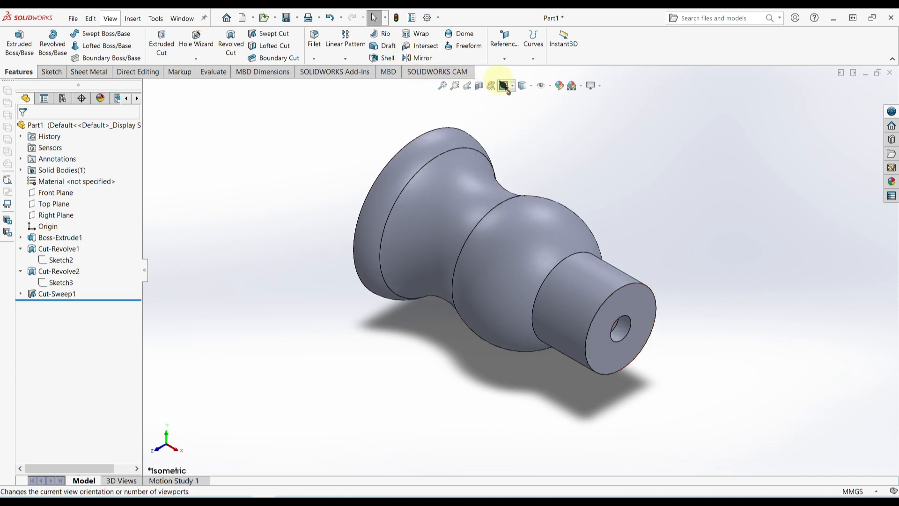
Step: Inspect the internal bore and slanted hole with Hidden Lines Visible, then restore the Shaded With Edges display
click(524, 86)
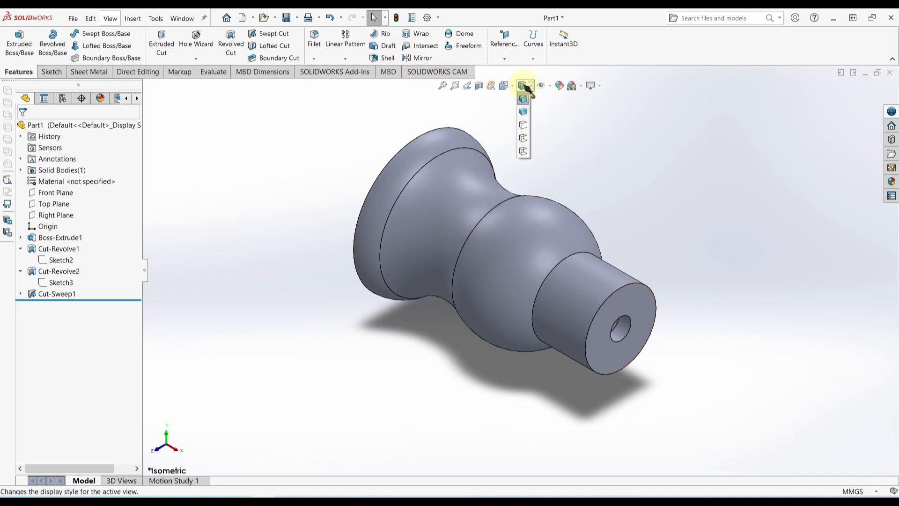
click(524, 138)
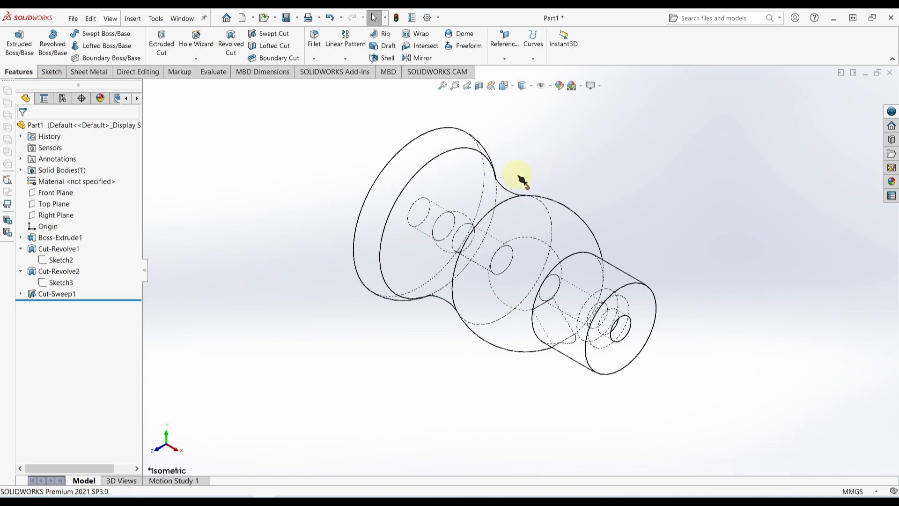
middle_drag(568, 367, 584, 352)
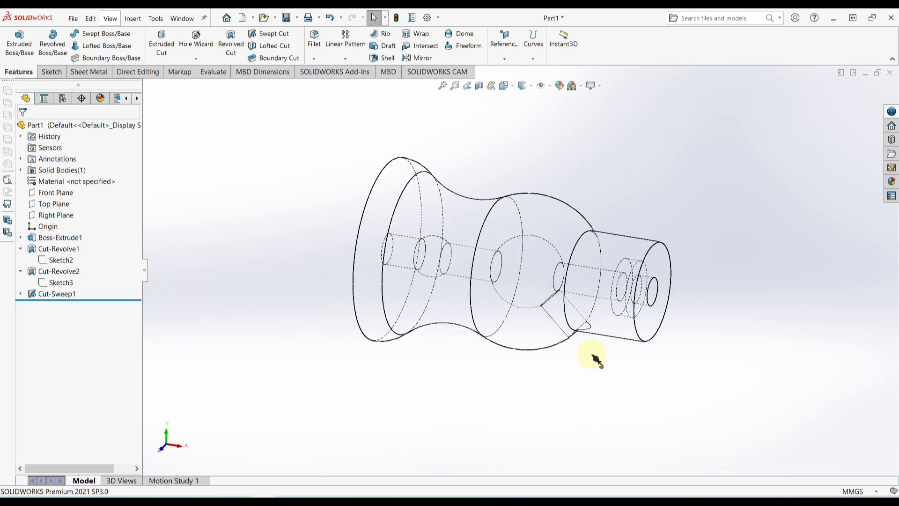
key(ctrl+7)
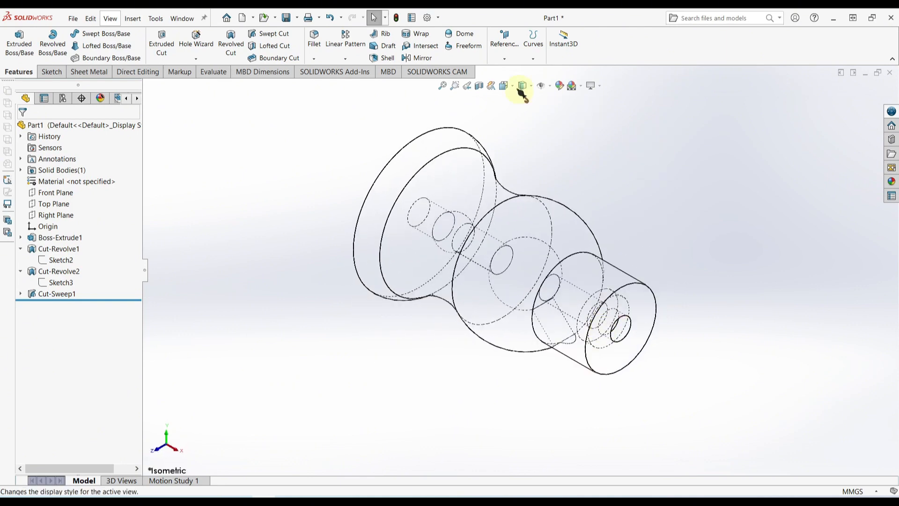
click(523, 86)
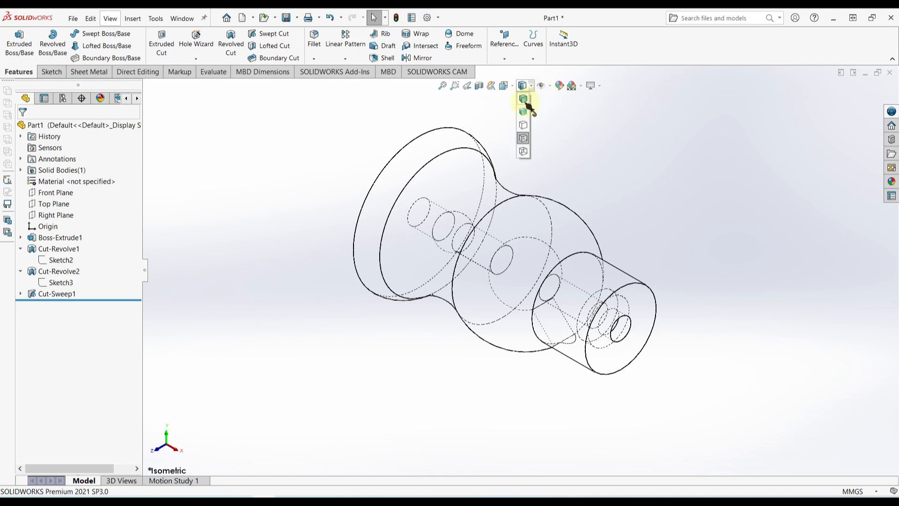
click(523, 97)
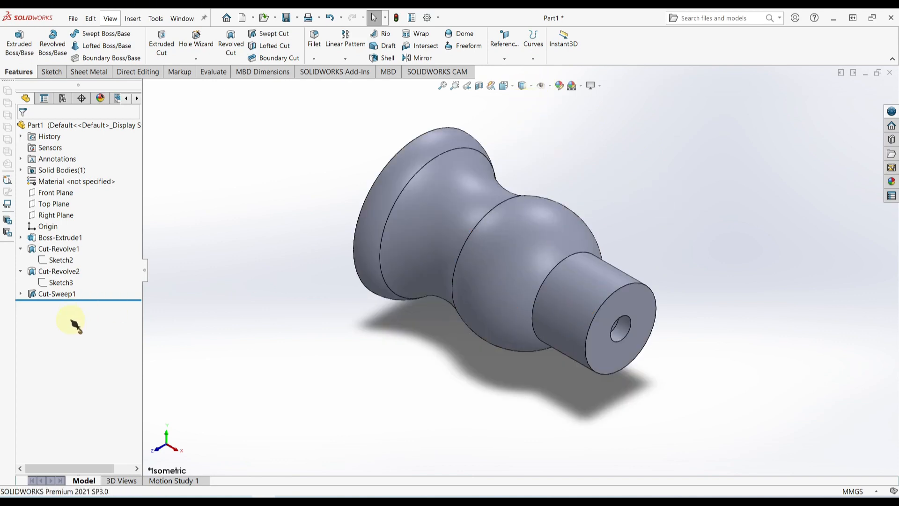
Step: Collapse the feature tree, roll back to Cut-Revolve1 and forward through Cut-Sweep1, and review the finished part from below and in isometric view
right_click(72, 338)
click(91, 340)
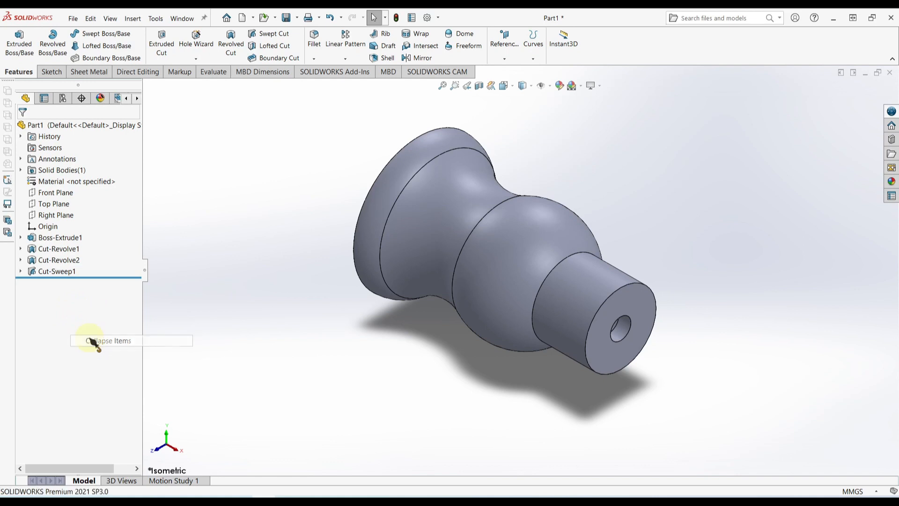
drag(102, 277, 128, 254)
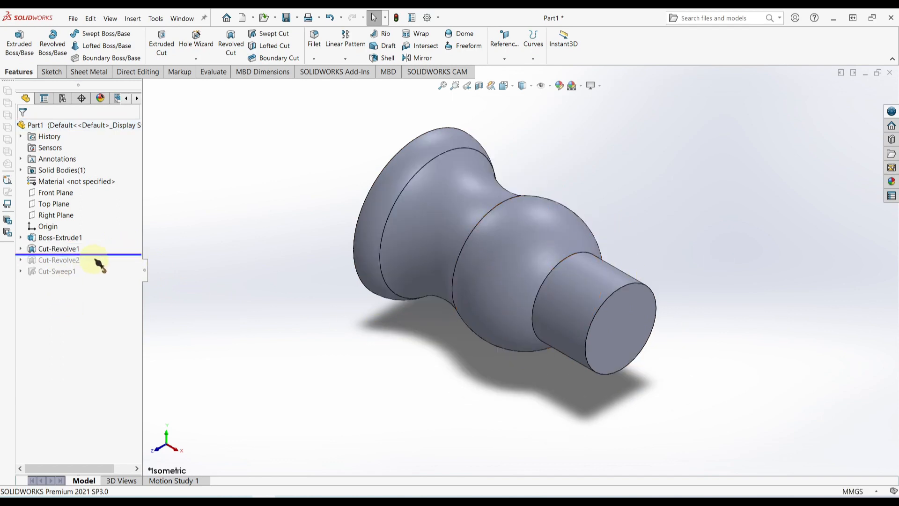
drag(96, 253, 117, 266)
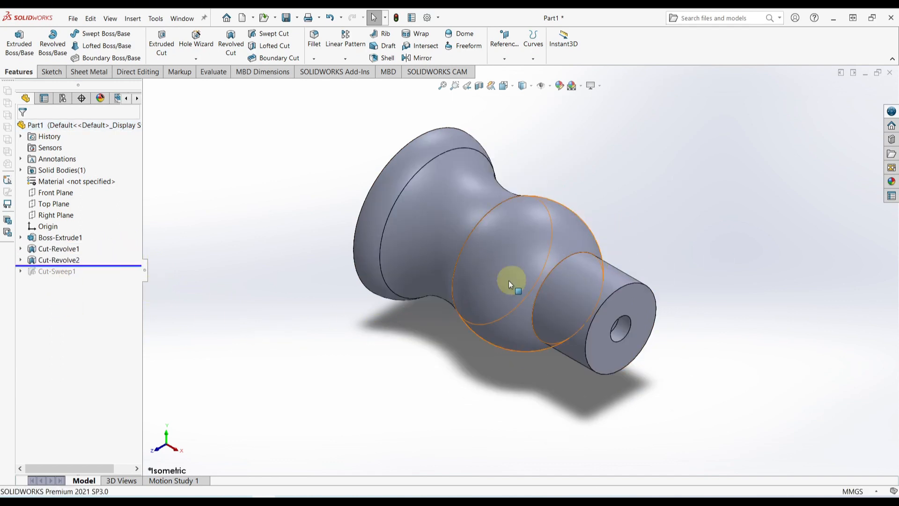
drag(100, 264, 100, 276)
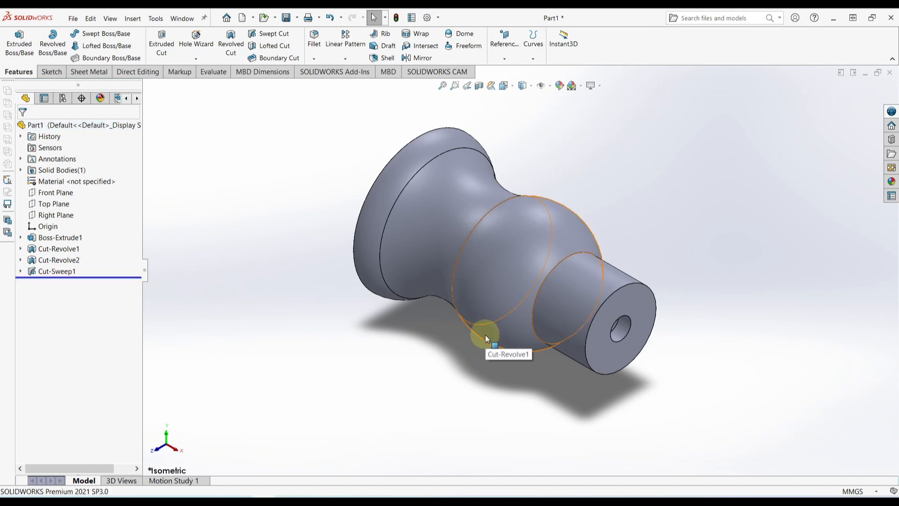
middle_drag(485, 335, 437, 239)
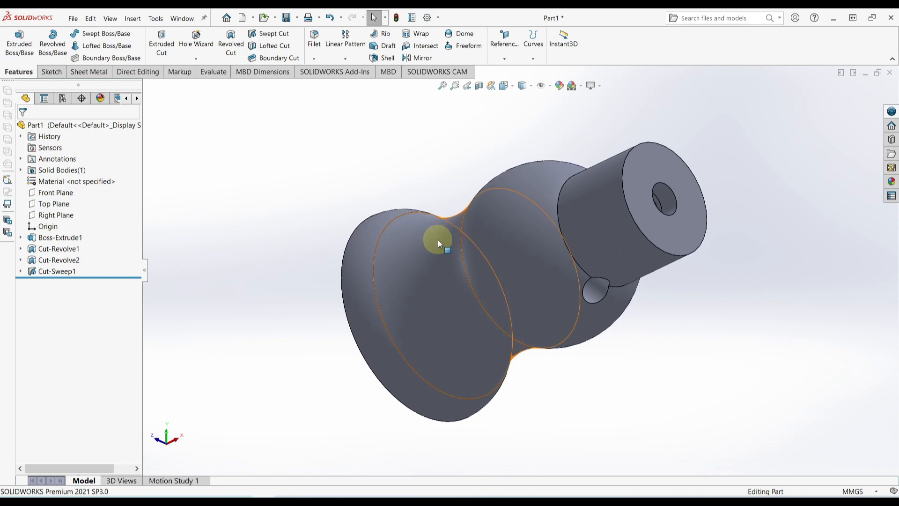
key(ctrl+7)
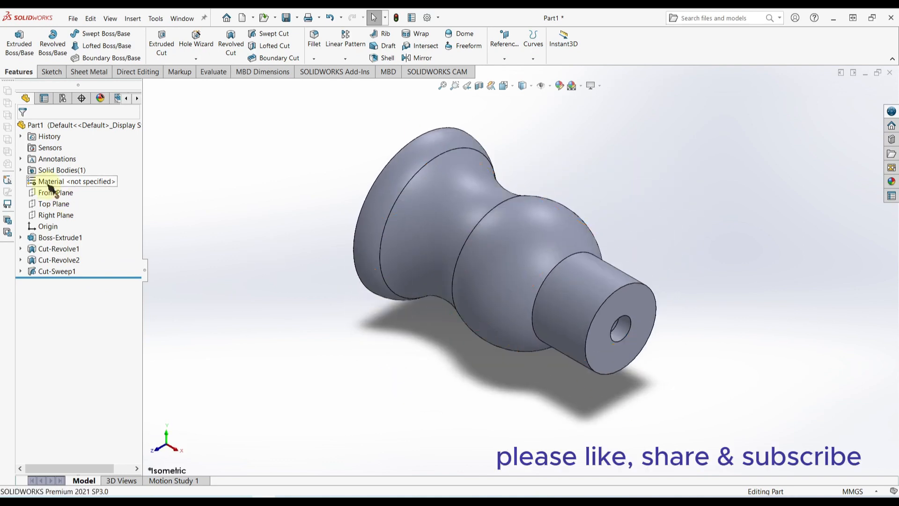